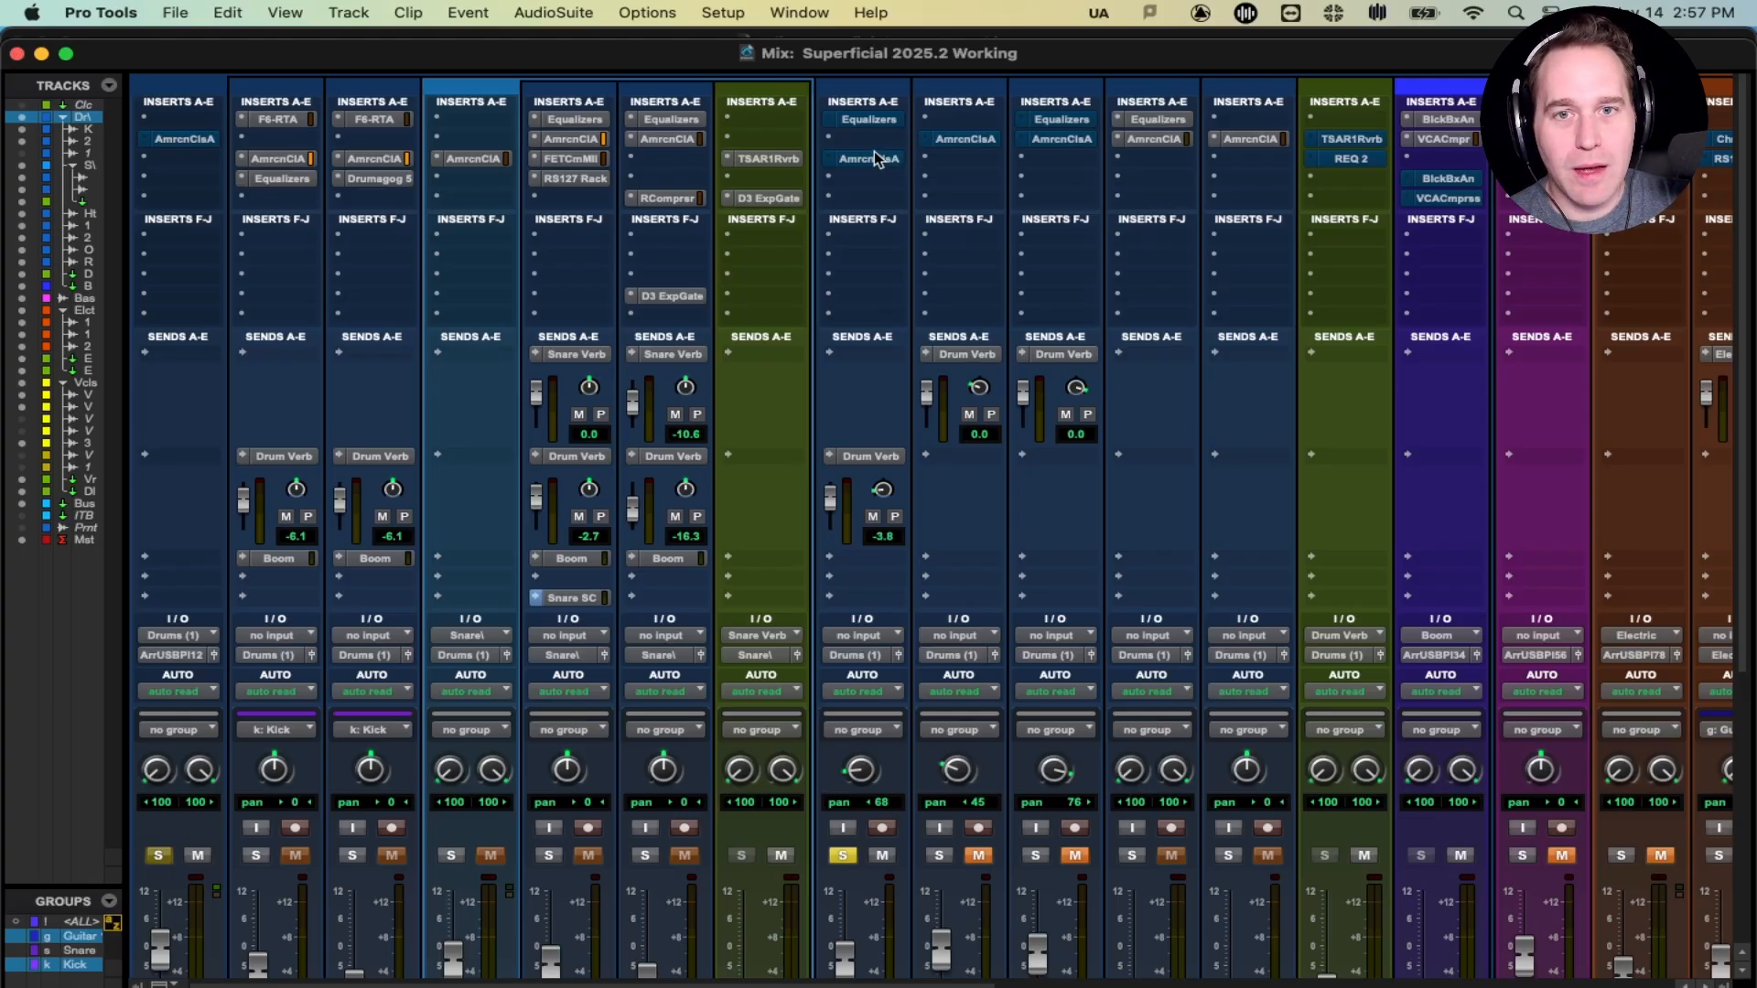
# - Move the AmrcnClsA insert directly below Equalizers on the Hat track and open the EQ
pyautogui.moveTo(875, 158); pyautogui.dragTo(870, 138)
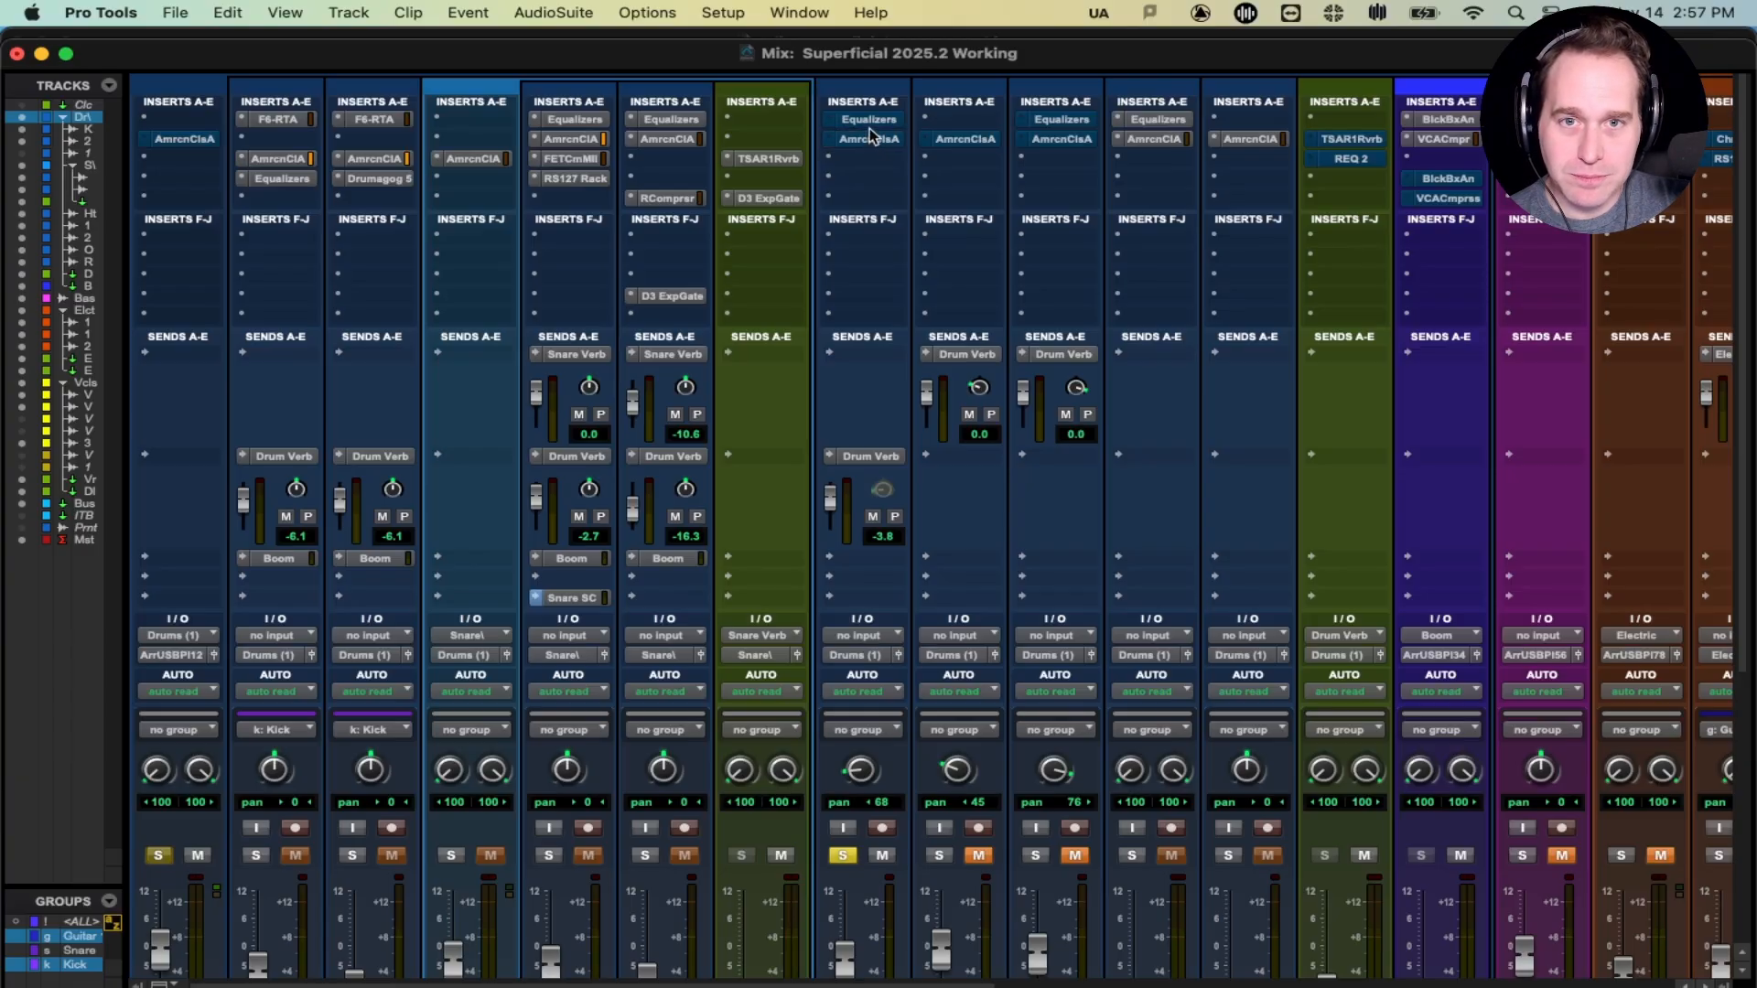
pyautogui.click(869, 120)
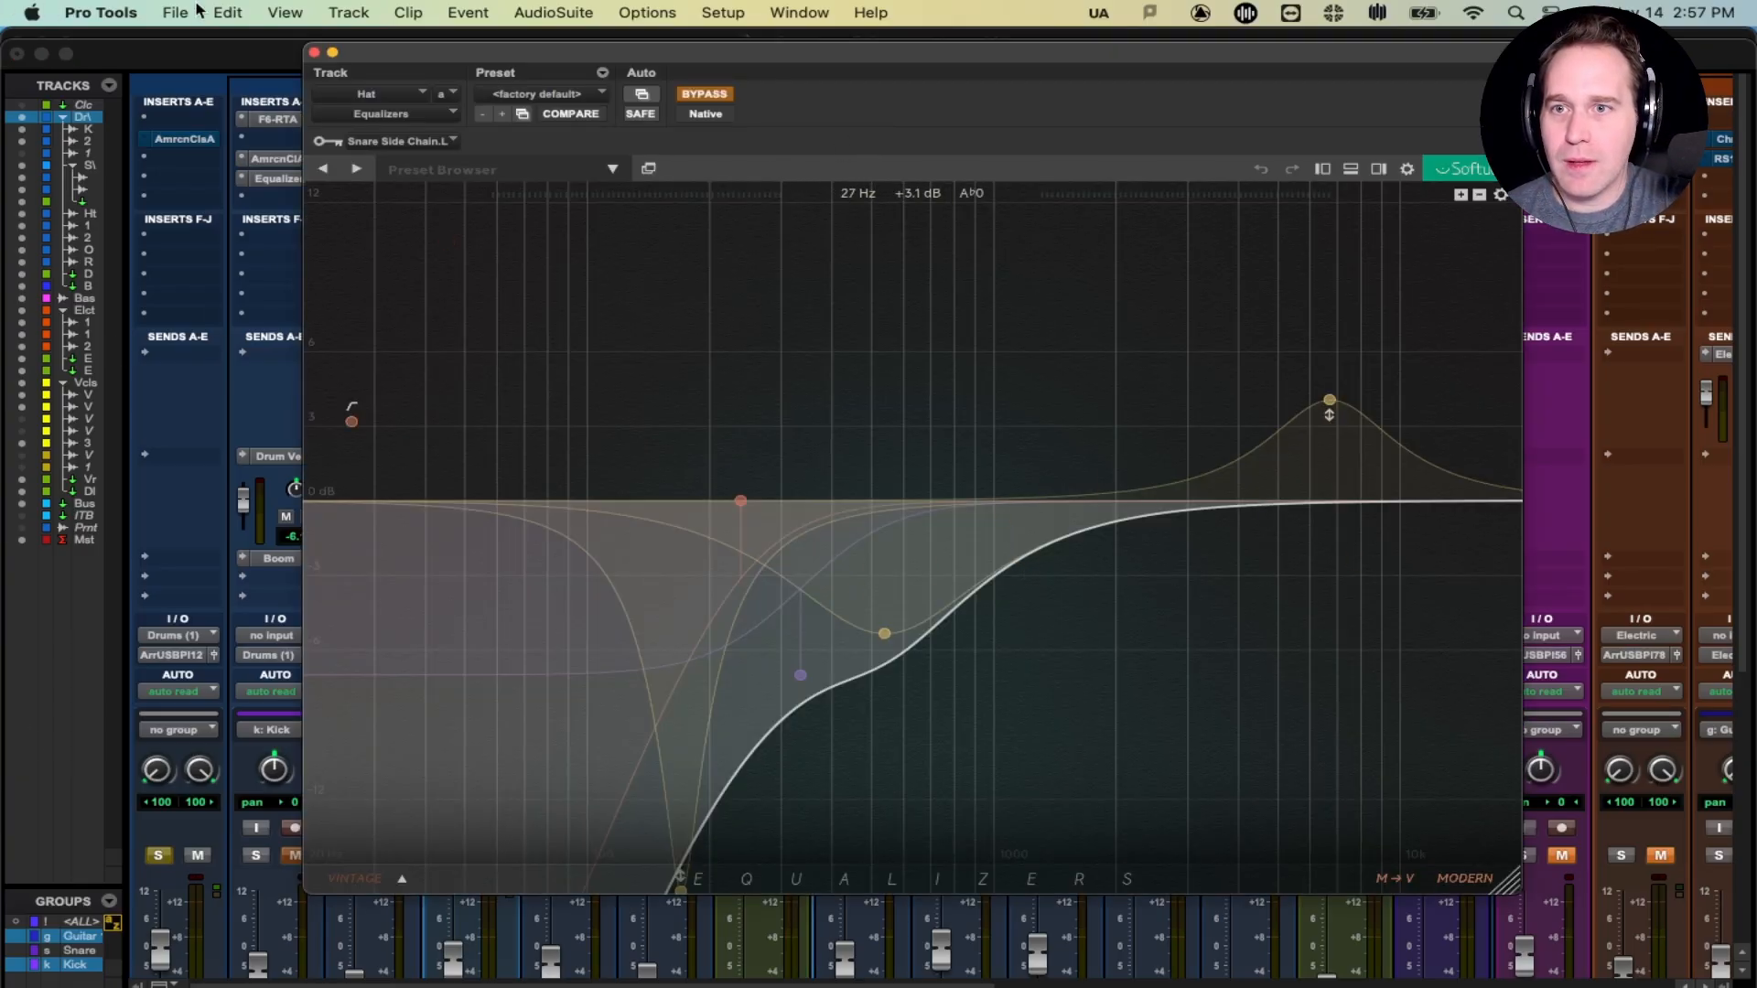
# - Replace the Hat's Equalizers window with its American Class A plug-in window, repositioned on screen
pyautogui.click(313, 53)
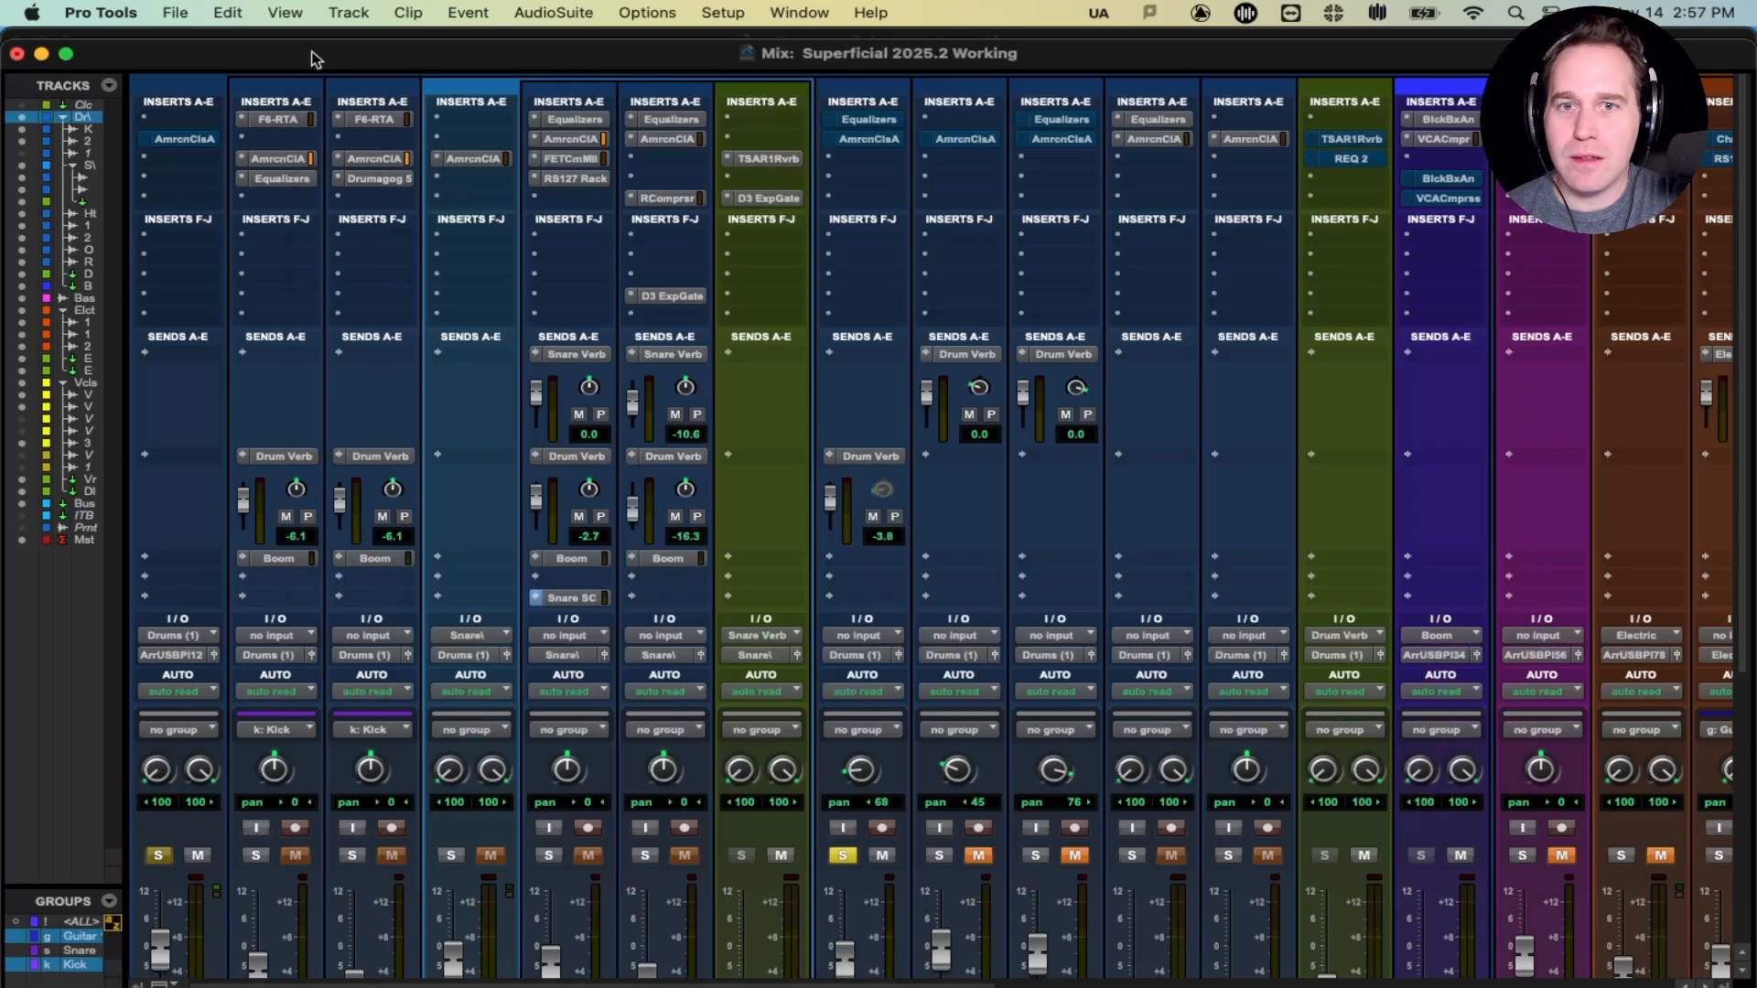
pyautogui.click(869, 139)
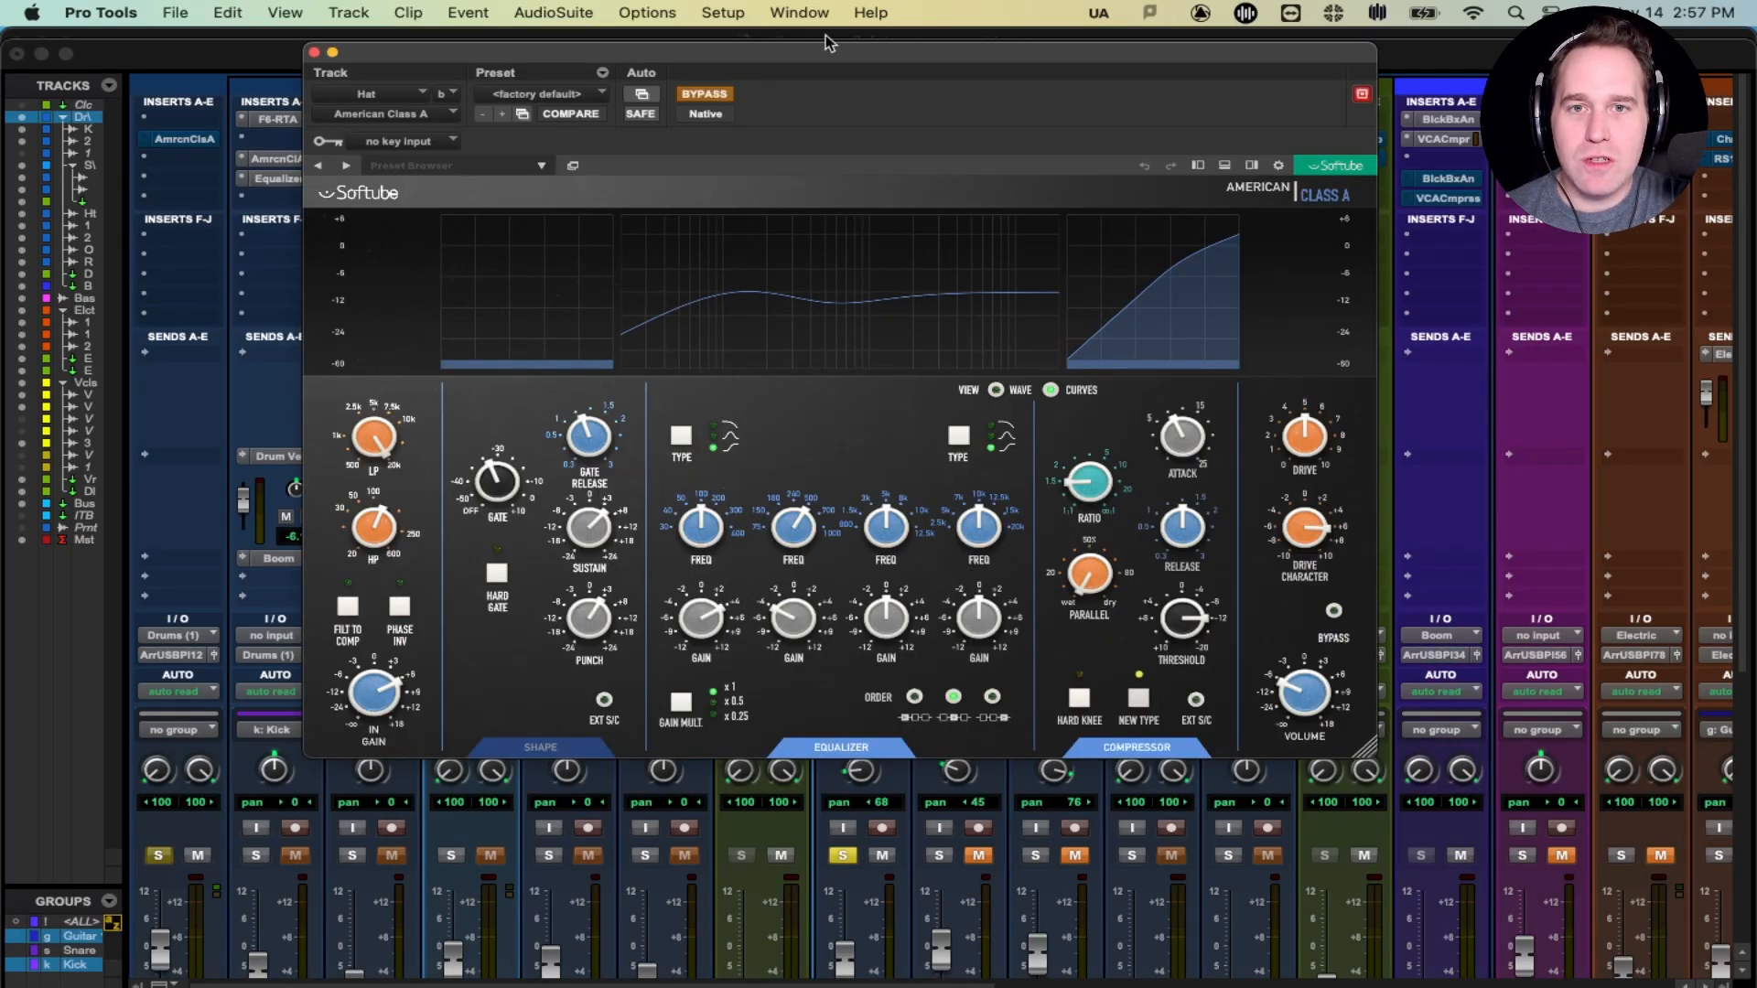
pyautogui.moveTo(826, 43); pyautogui.dragTo(902, 122)
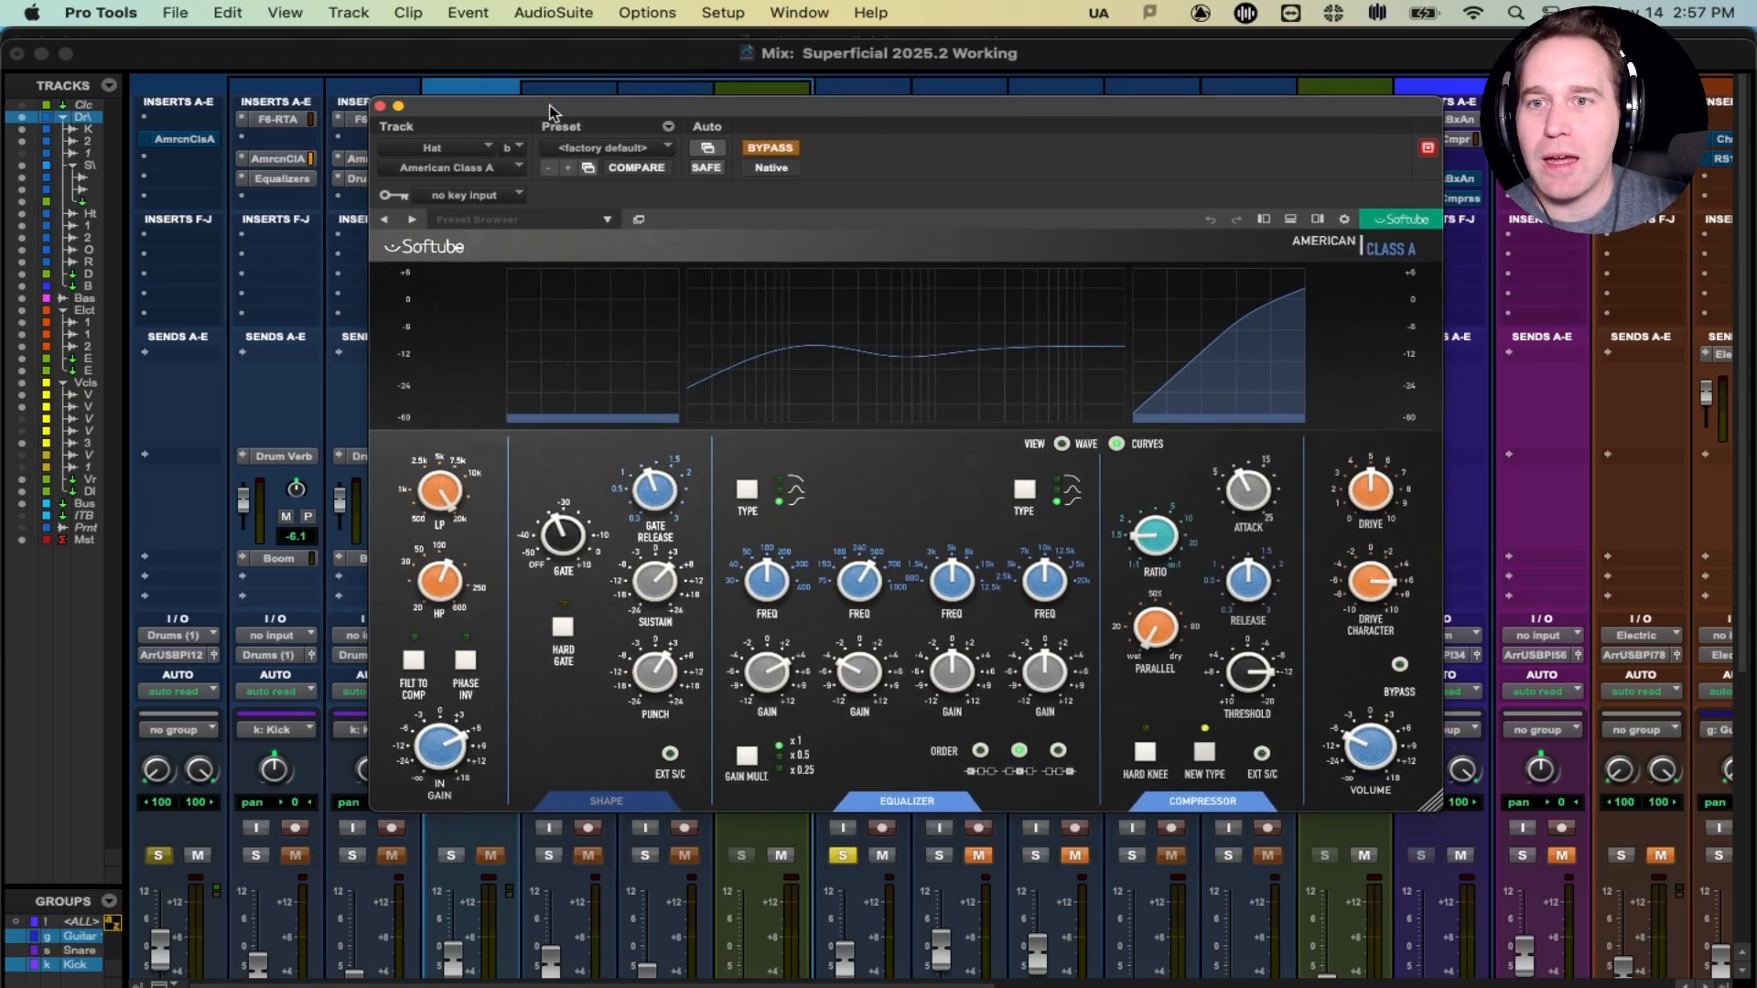
pyautogui.moveTo(604, 111); pyautogui.dragTo(502, 147)
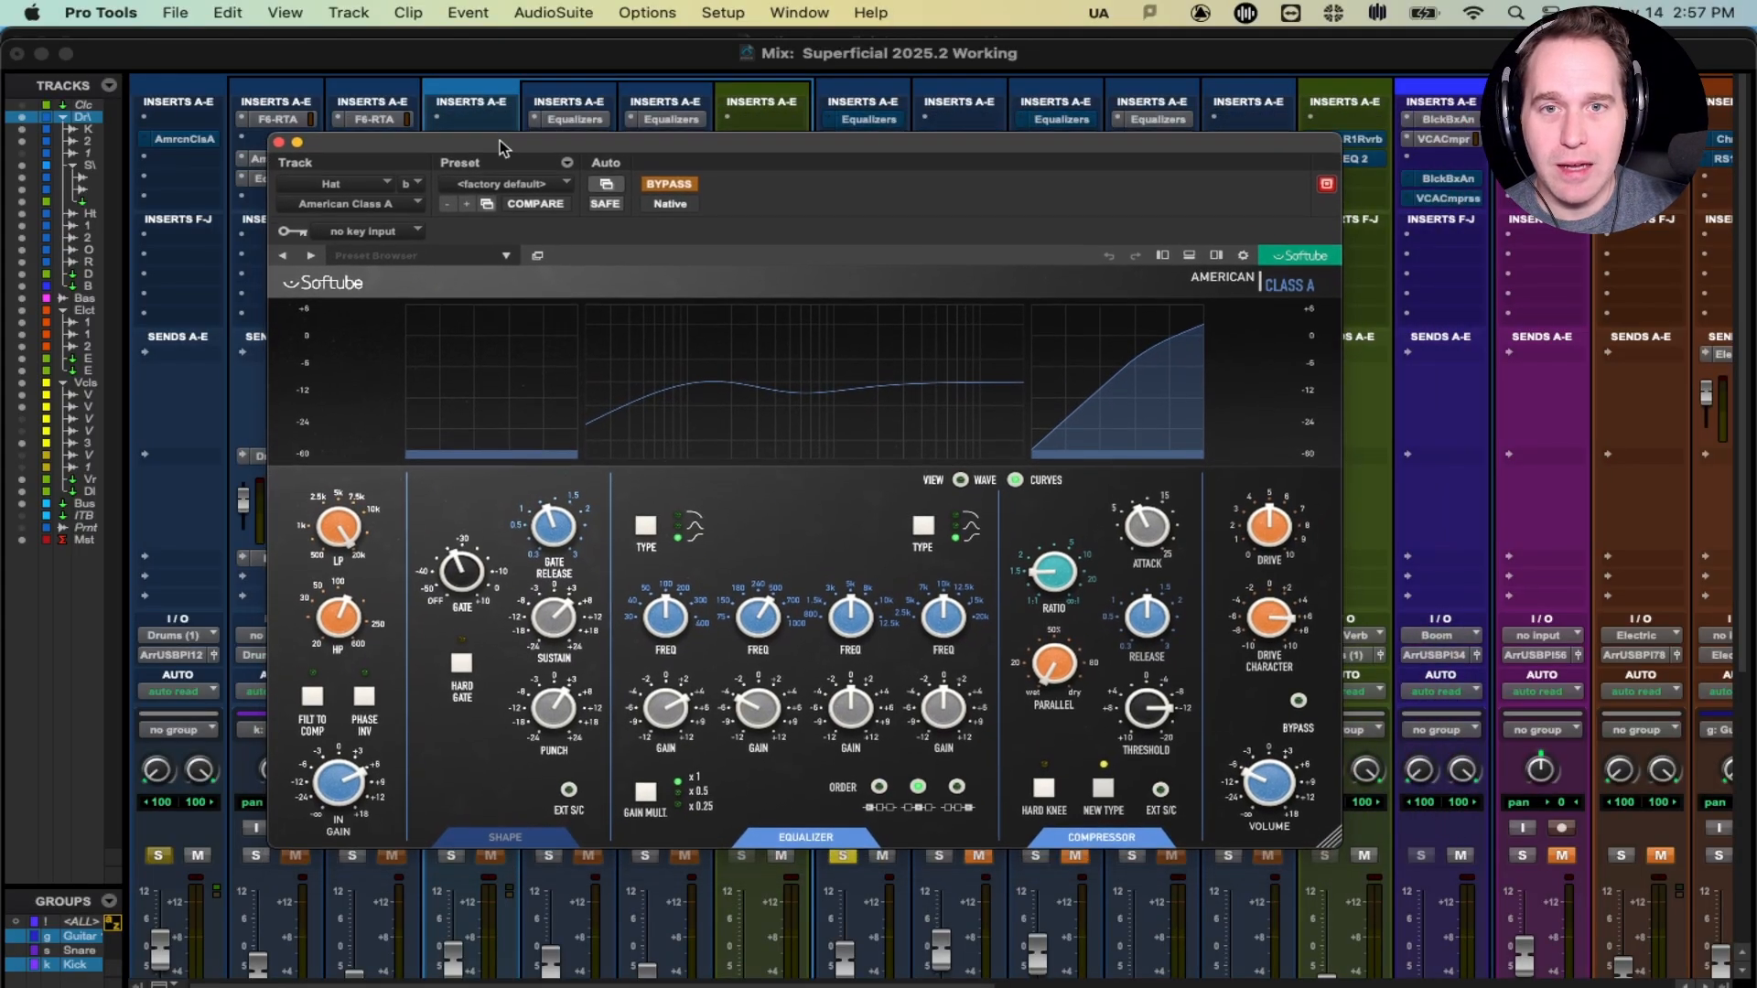
pyautogui.click(279, 143)
pyautogui.hscroll(10, 1164, 267)
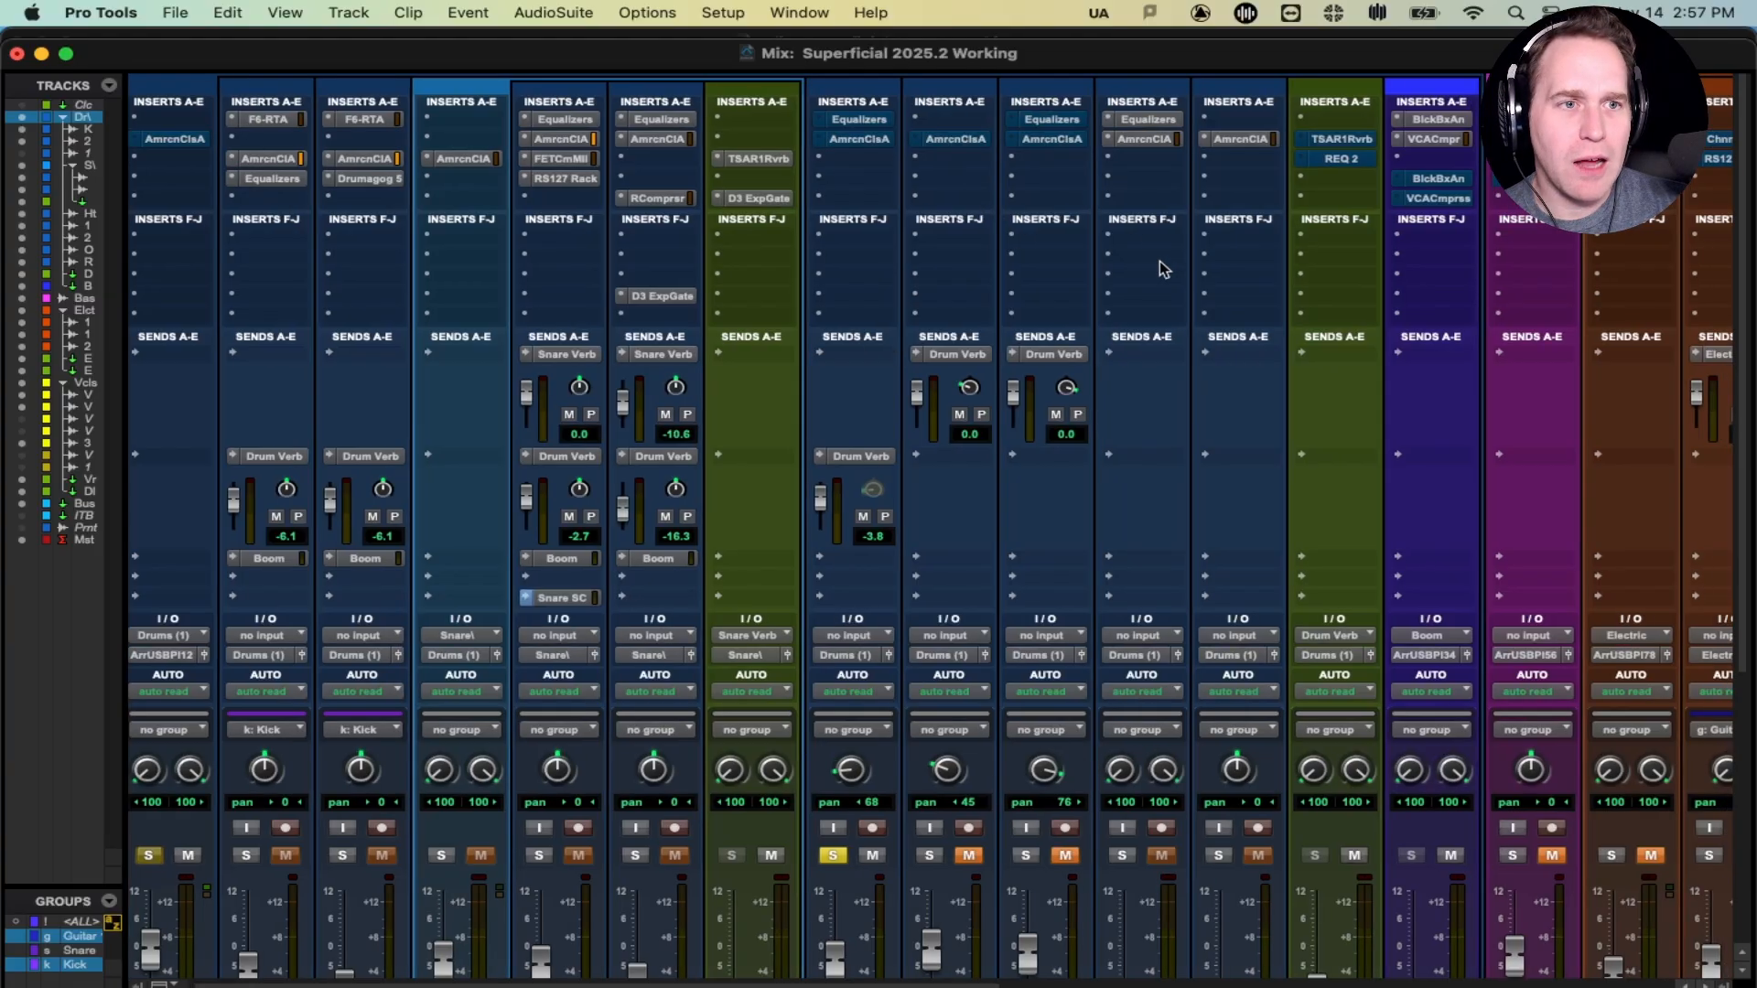
pyautogui.hscroll(-10, 1164, 268)
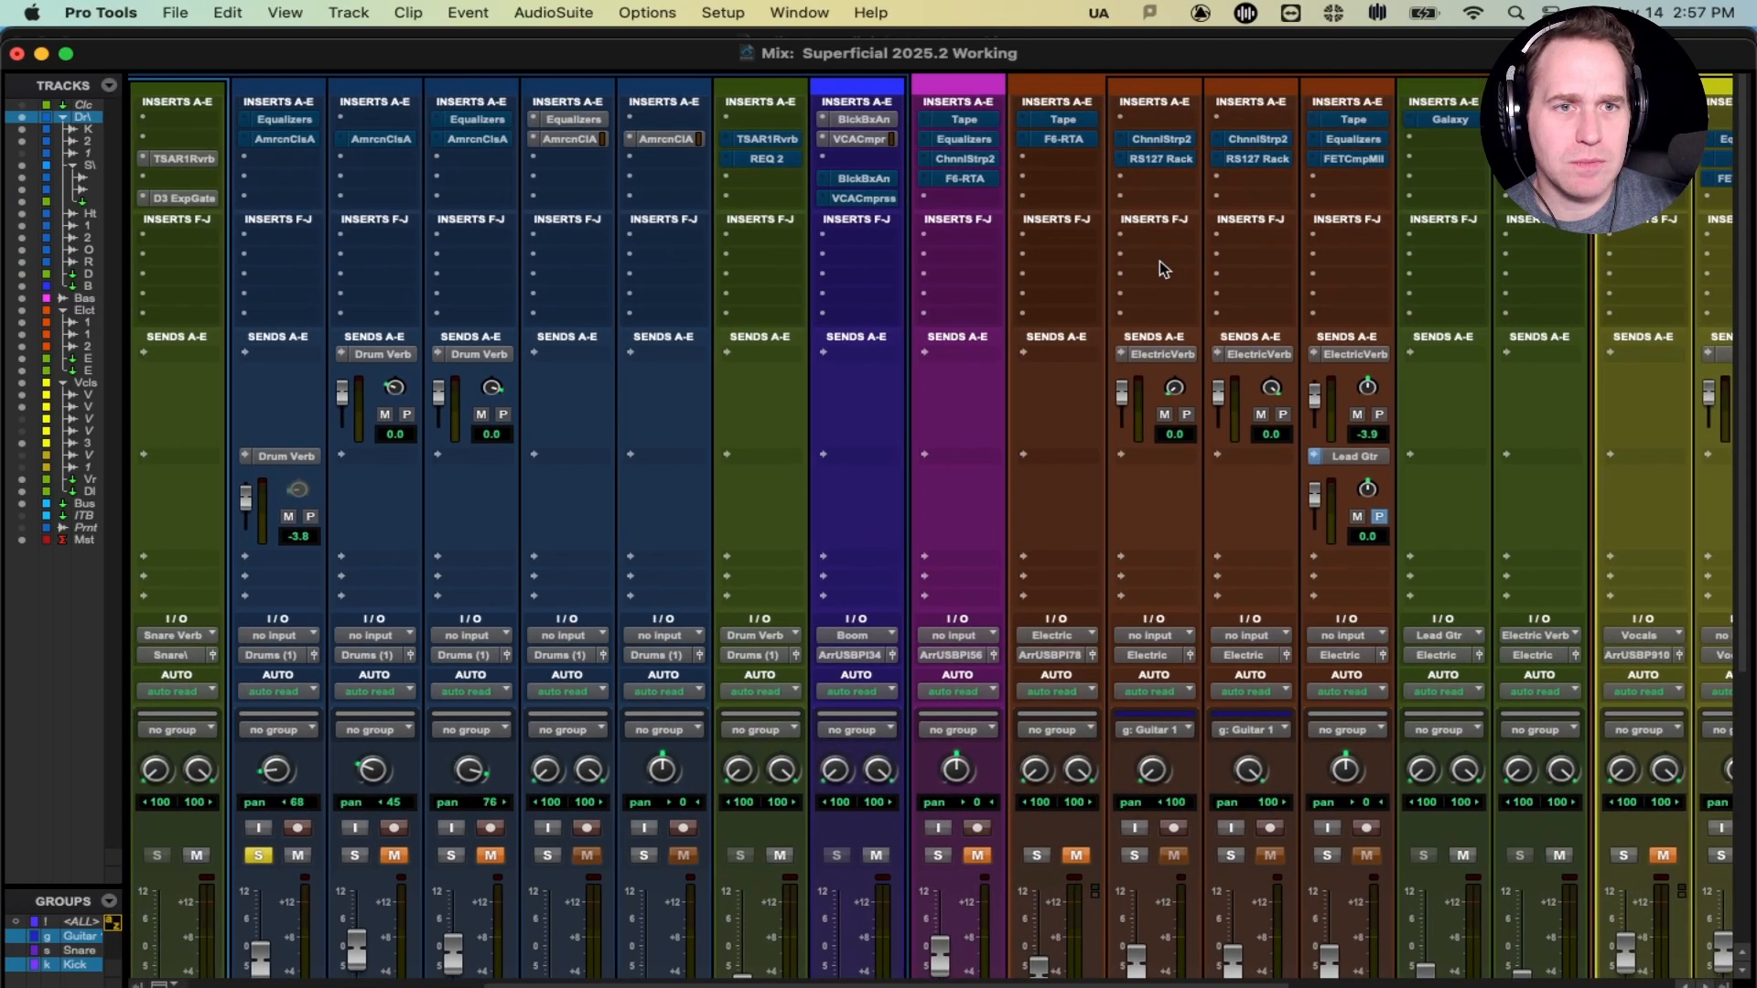
pyautogui.hscroll(2, 1162, 268)
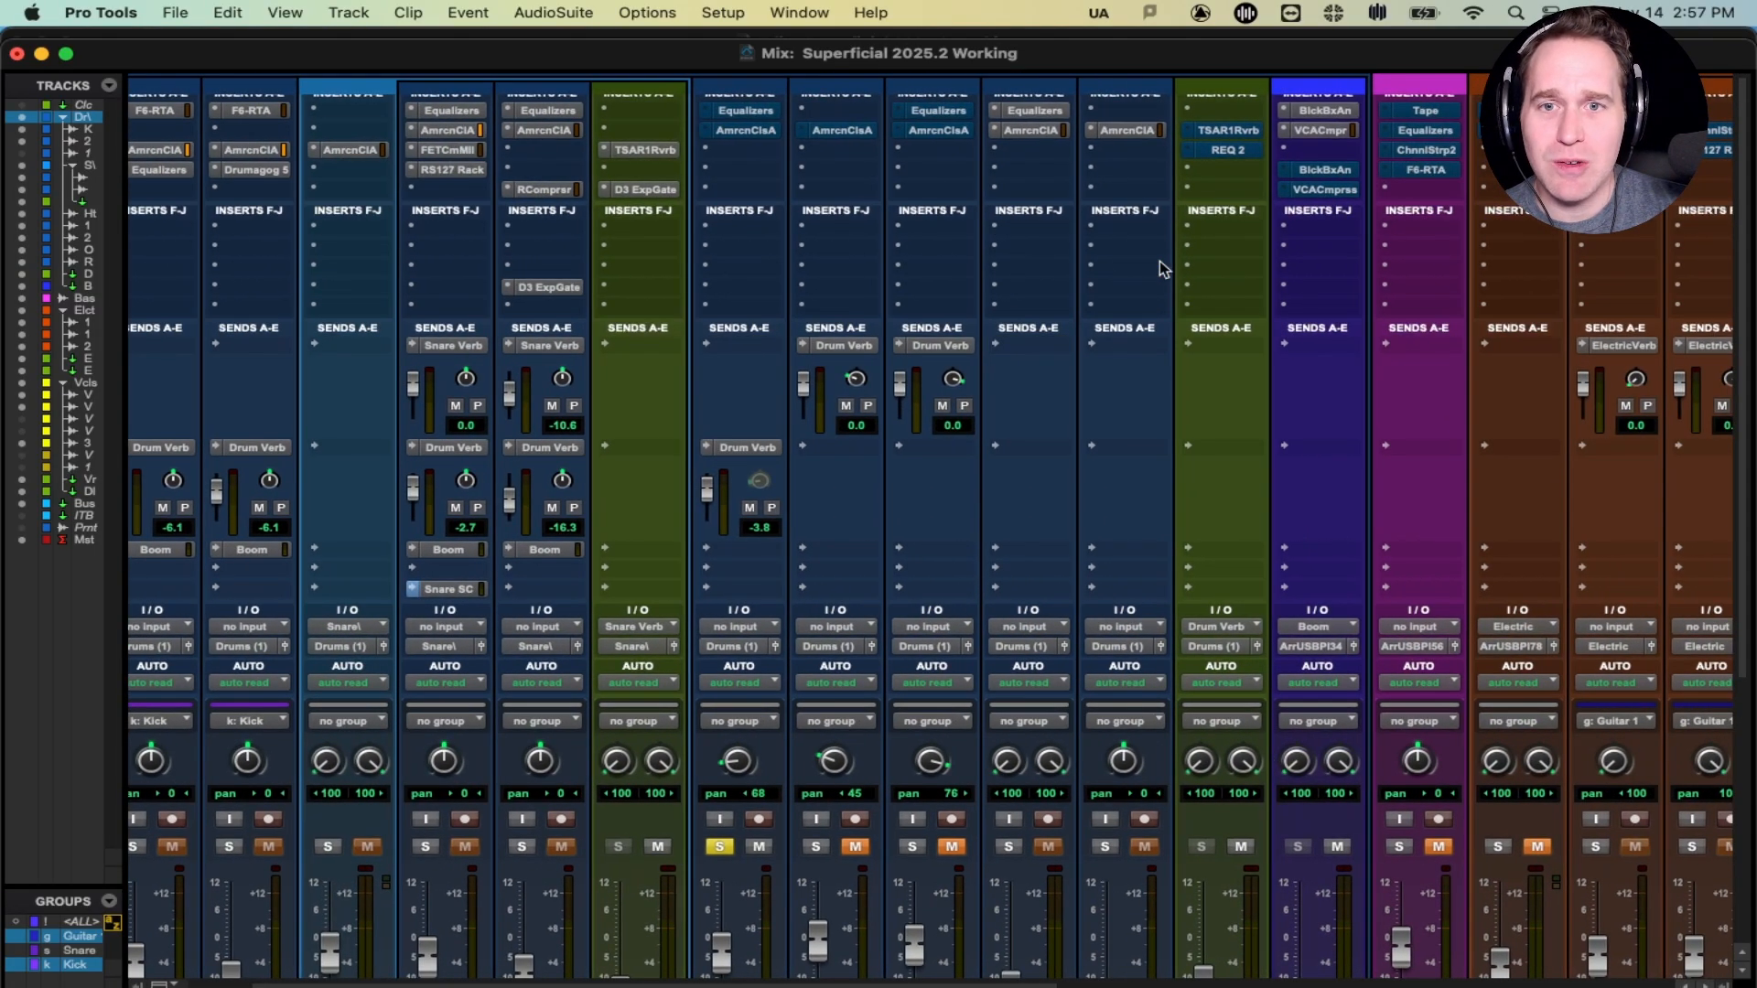
pyautogui.scroll(1, 1160, 268)
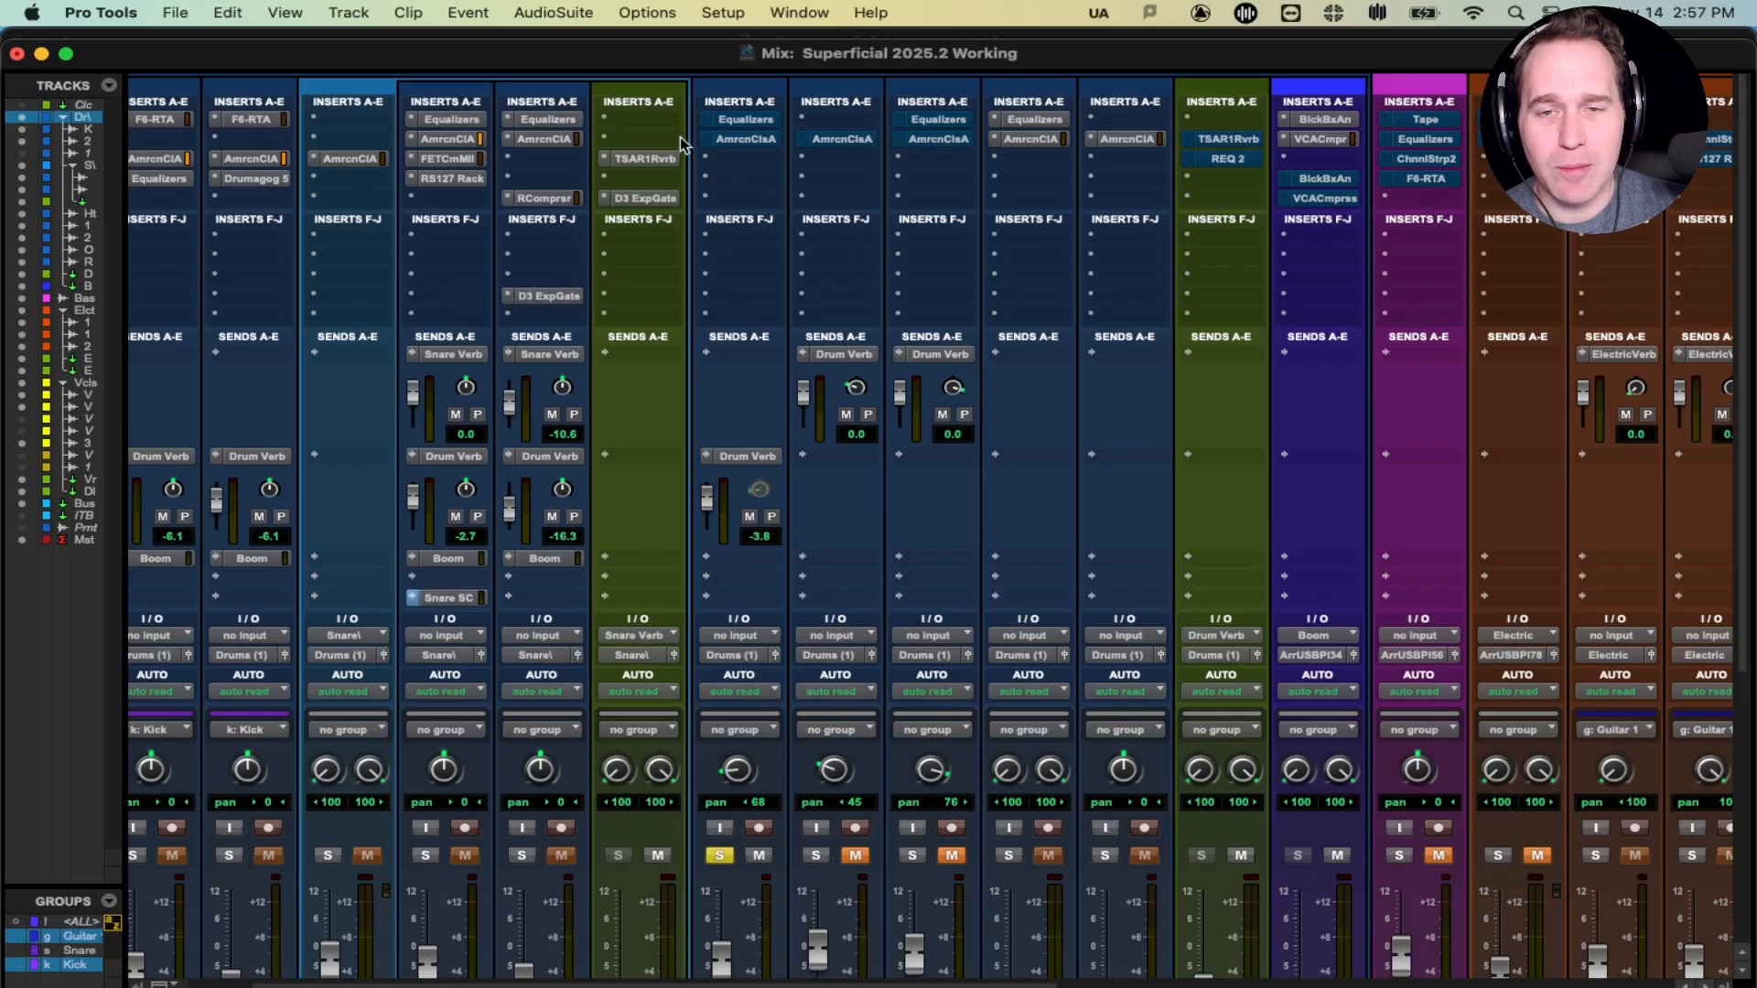
pyautogui.click(754, 142)
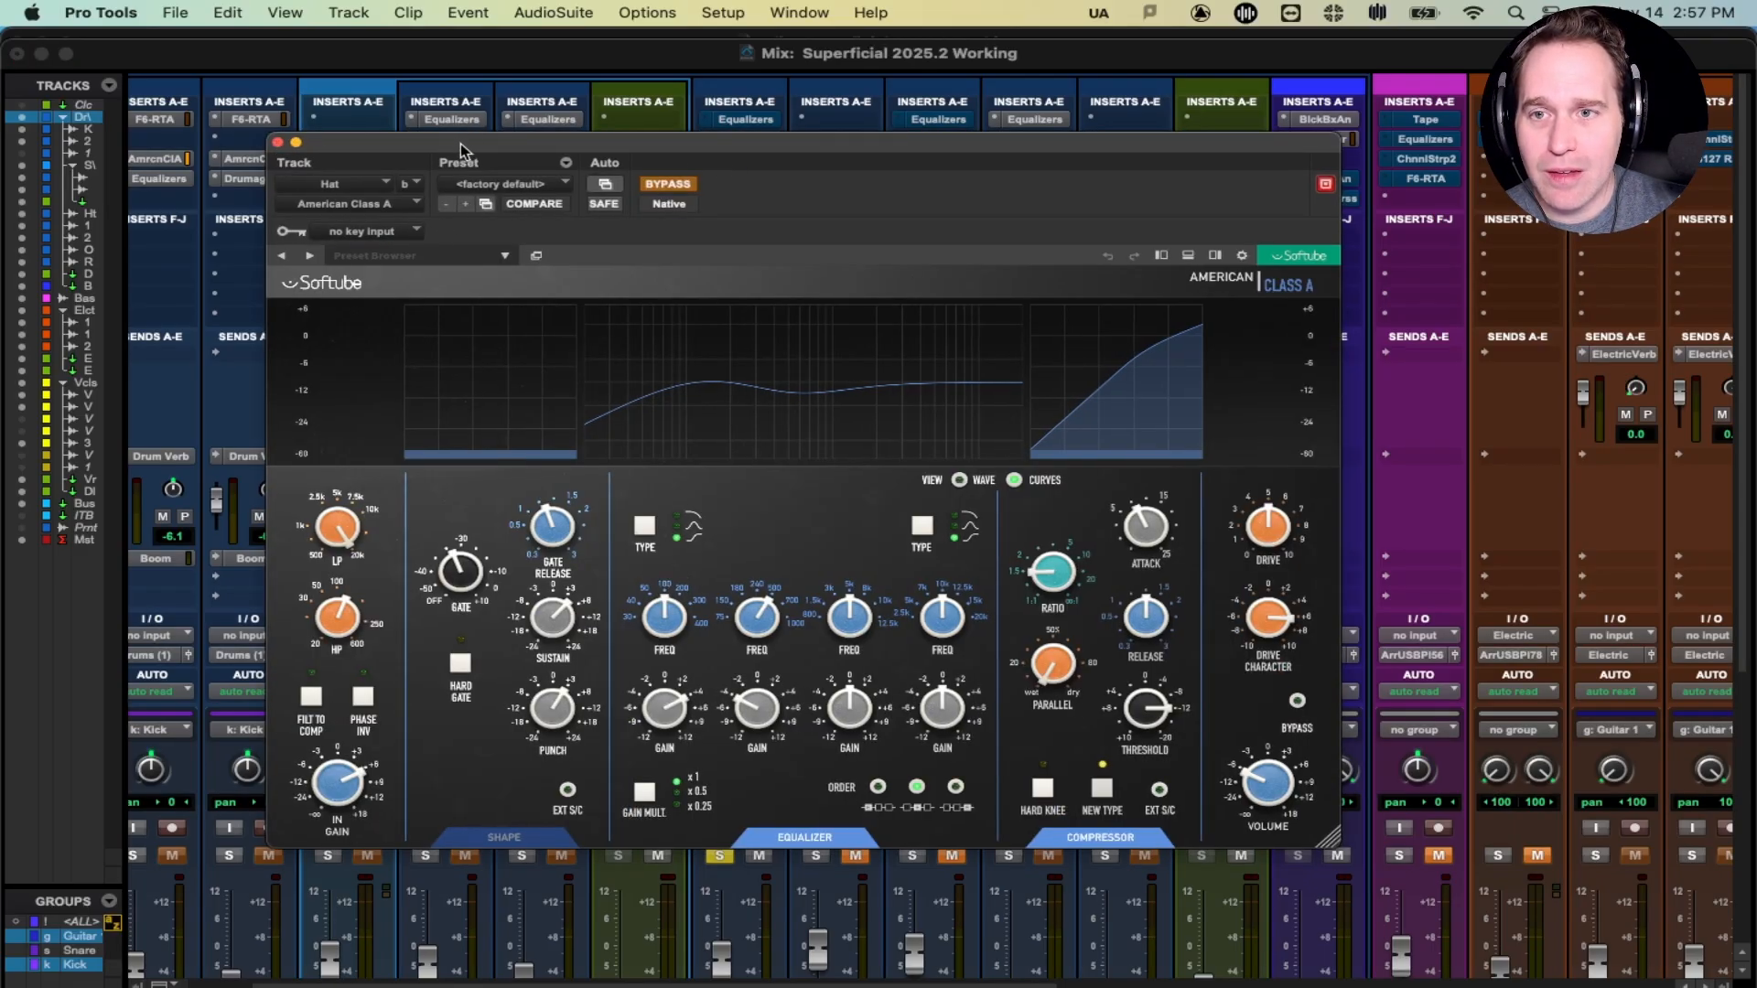
# - Switch off BYPASS on the Hat's American Class A strip and move its window back up
pyautogui.moveTo(459, 143)
pyautogui.mouseDown()
pyautogui.moveTo(441, 123)
pyautogui.moveTo(470, 184)
pyautogui.moveTo(425, 209)
pyautogui.moveTo(442, 162)
pyautogui.mouseUp()
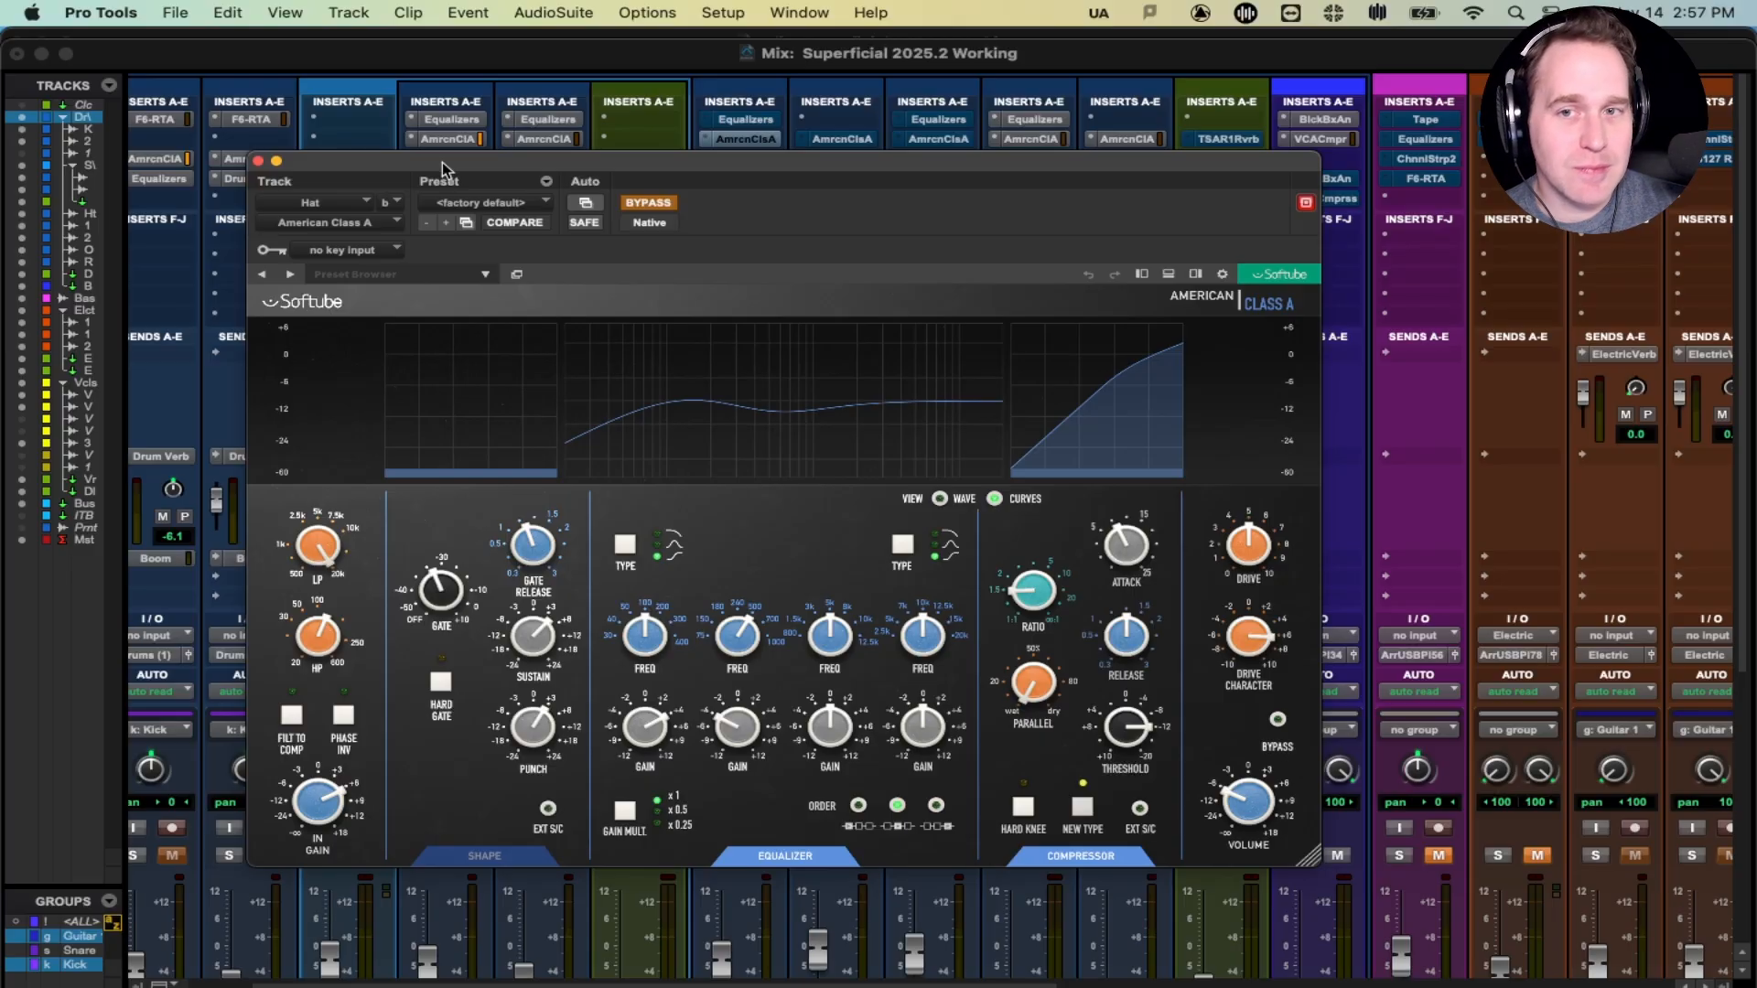
pyautogui.moveTo(699, 157)
pyautogui.mouseDown()
pyautogui.moveTo(701, 212)
pyautogui.moveTo(698, 163)
pyautogui.moveTo(694, 192)
pyautogui.mouseUp()
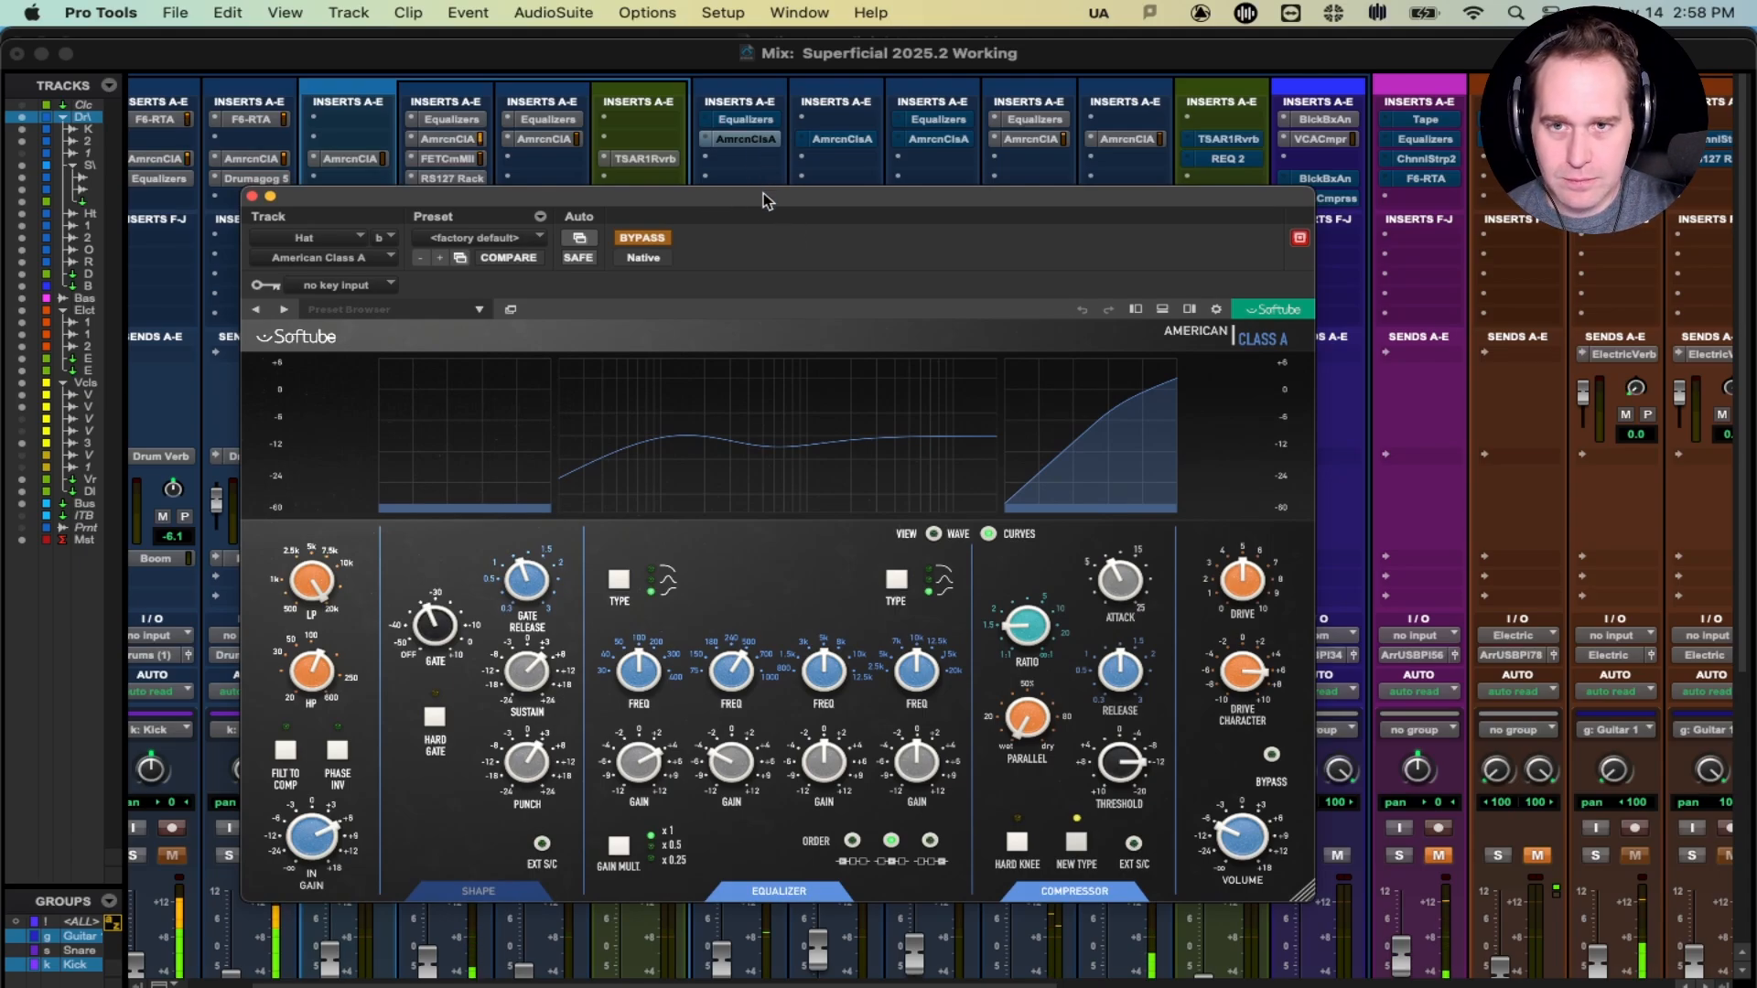
pyautogui.keyDown('super'); pyautogui.click(751, 138); pyautogui.keyUp('super')
pyautogui.moveTo(782, 206); pyautogui.dragTo(788, 172)
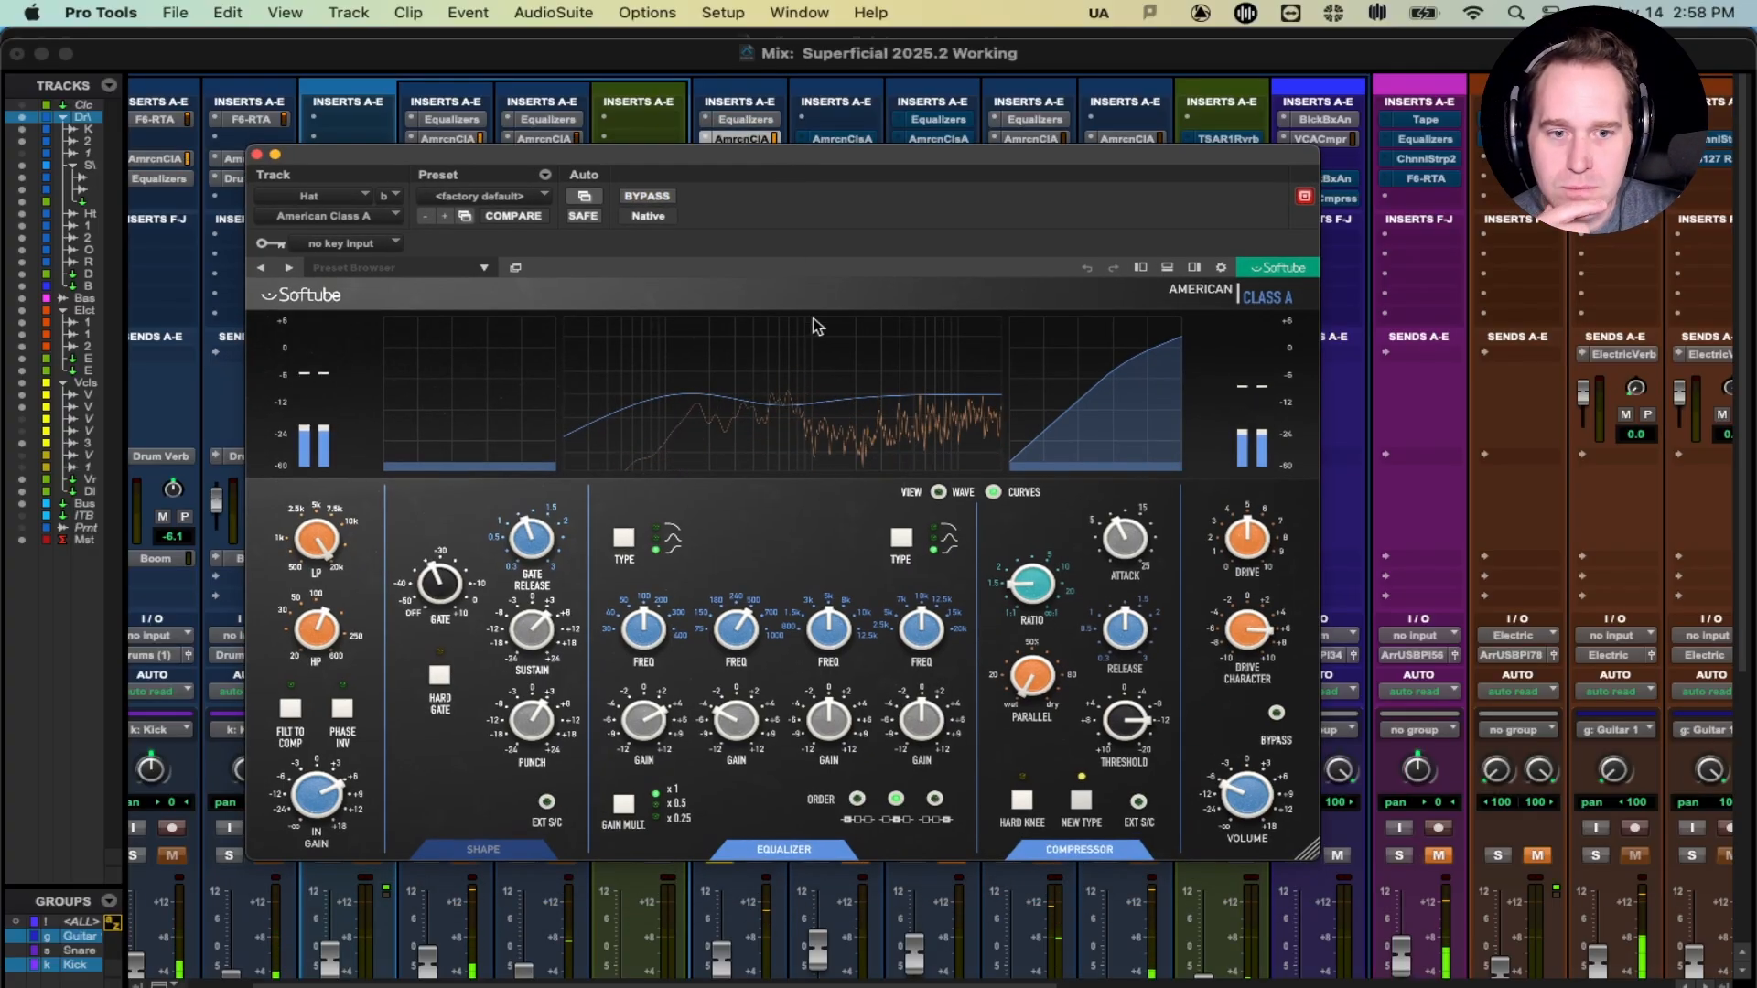
pyautogui.click(744, 120)
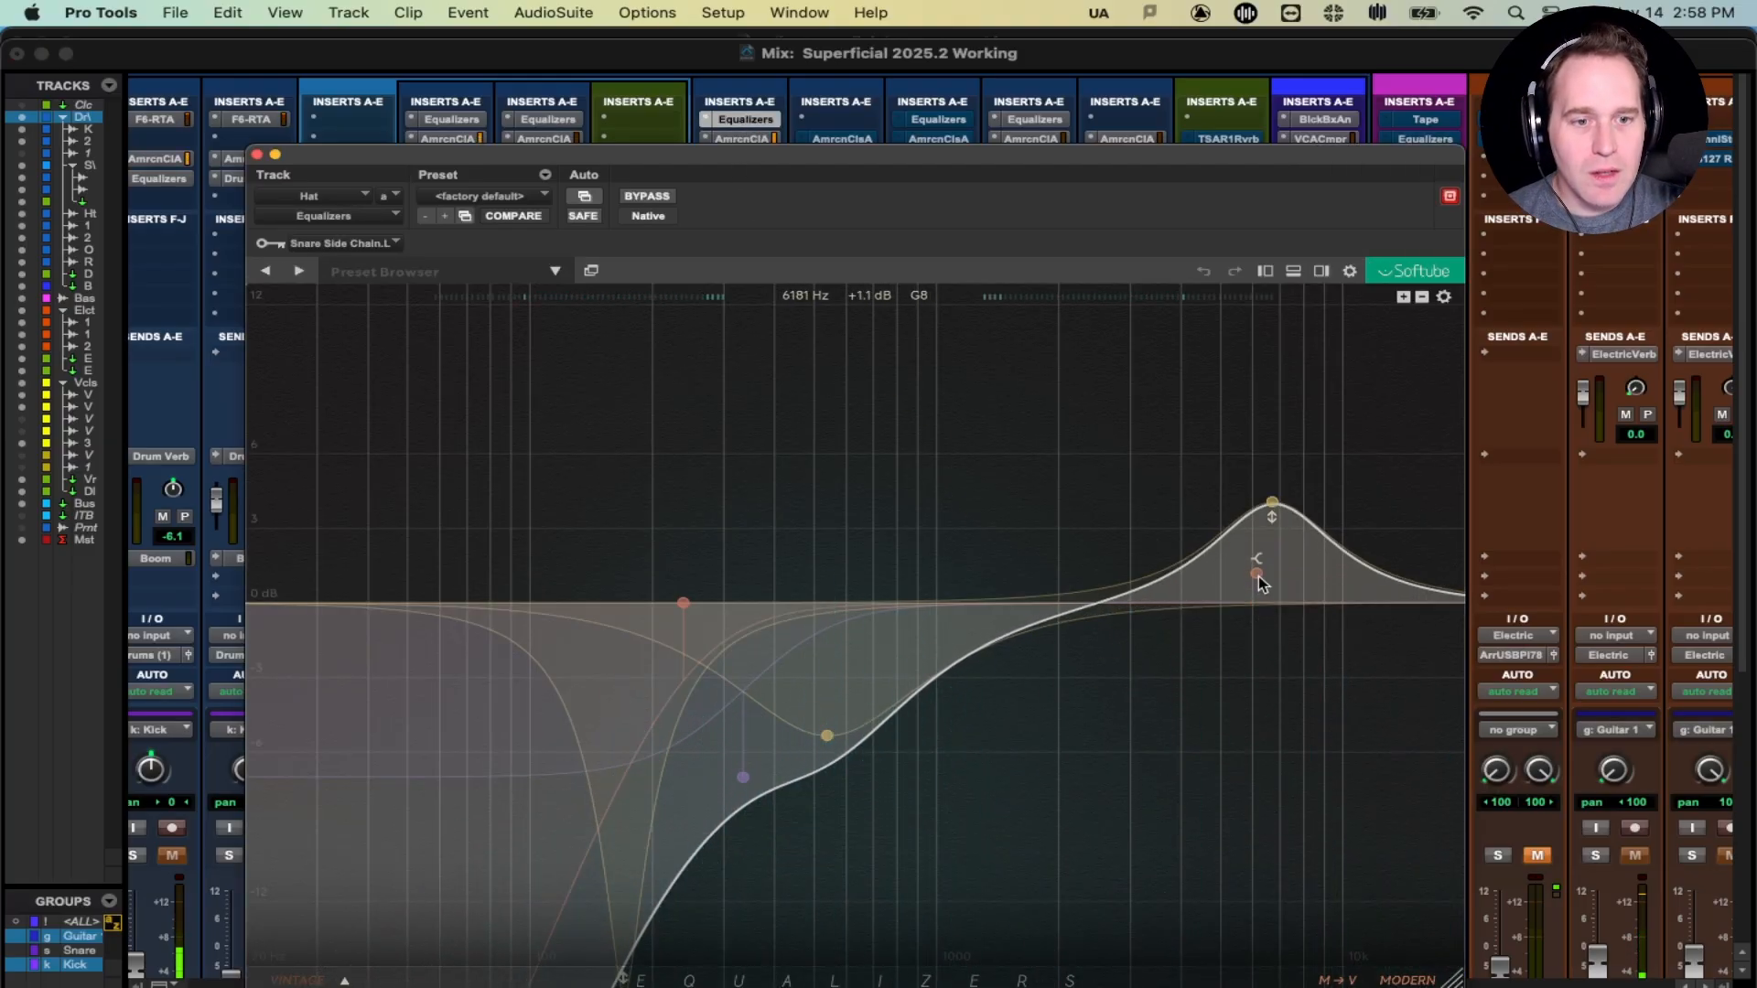
pyautogui.moveTo(1270, 505)
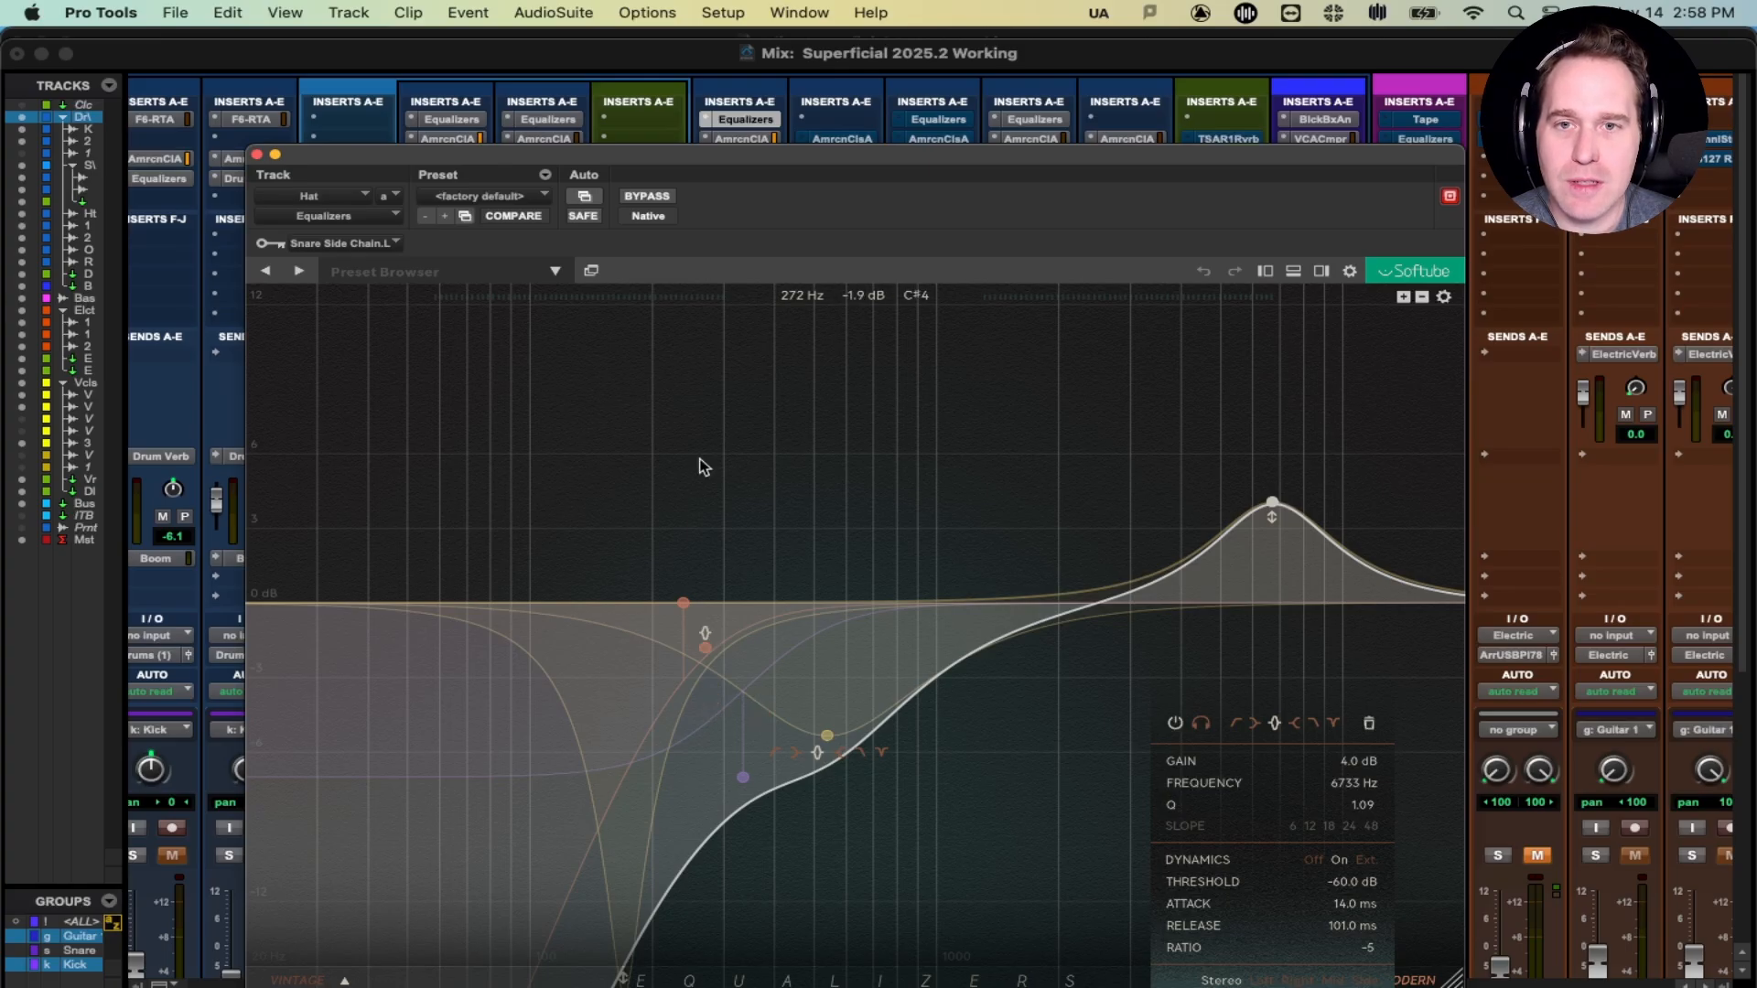
pyautogui.moveTo(745, 163); pyautogui.dragTo(750, 190)
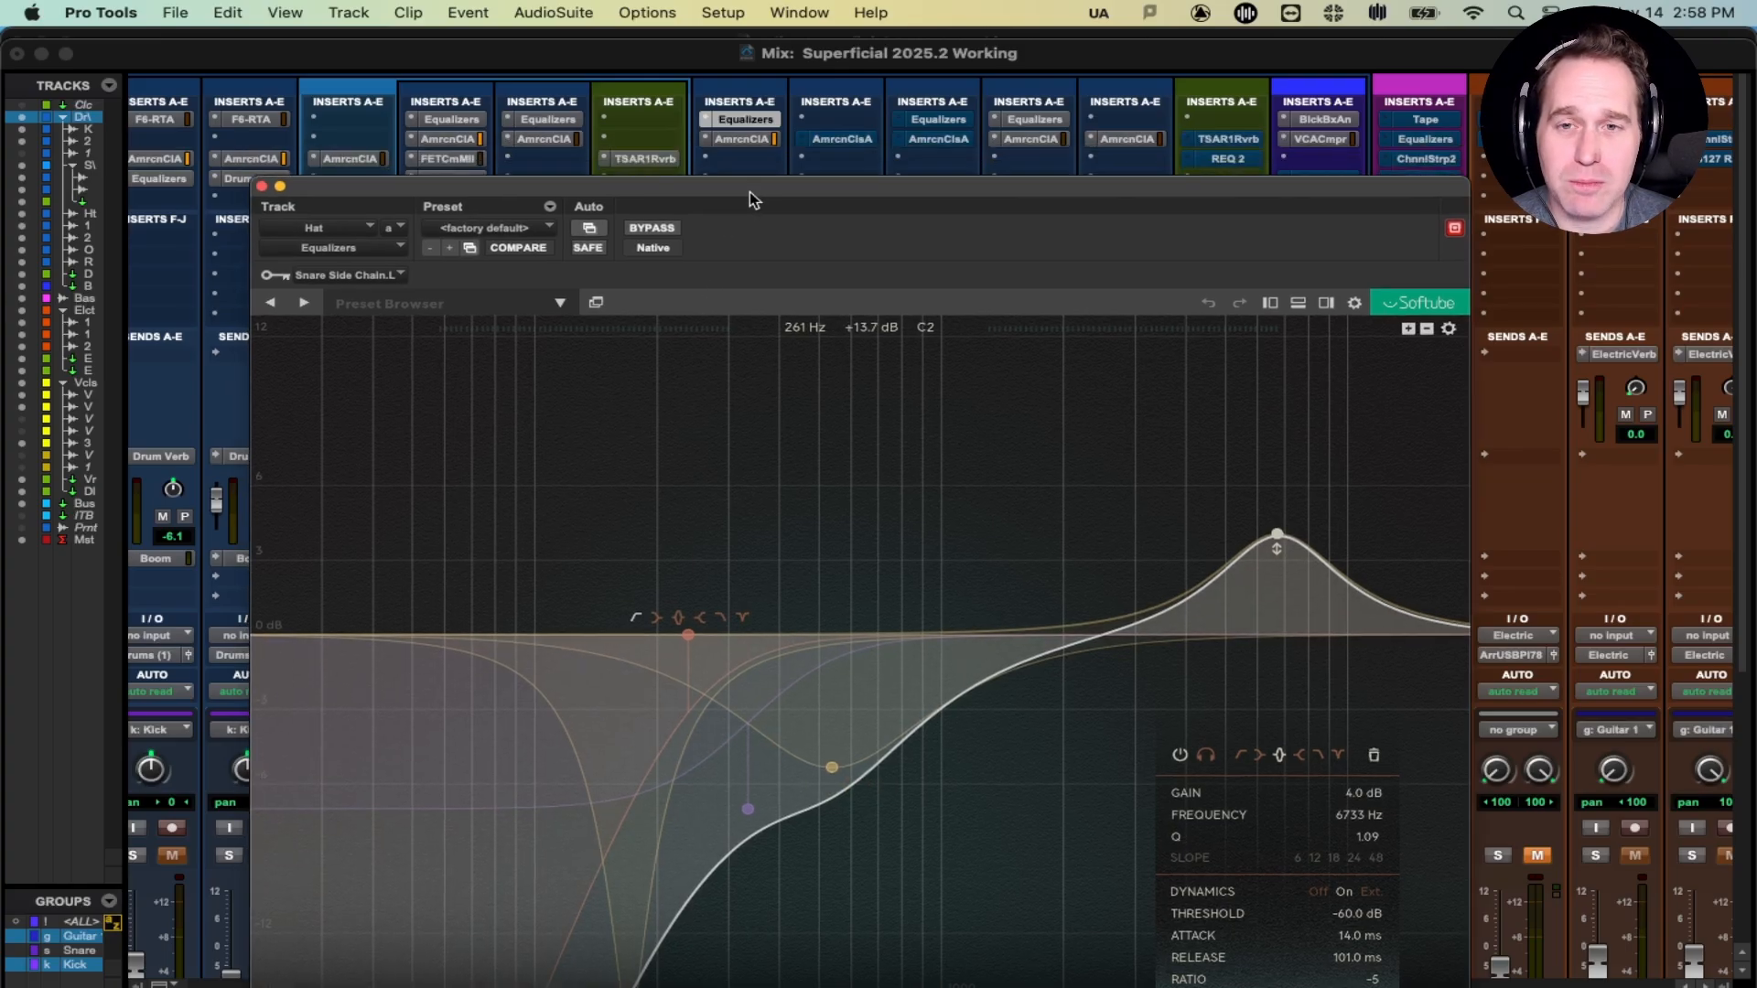
pyautogui.click(741, 139)
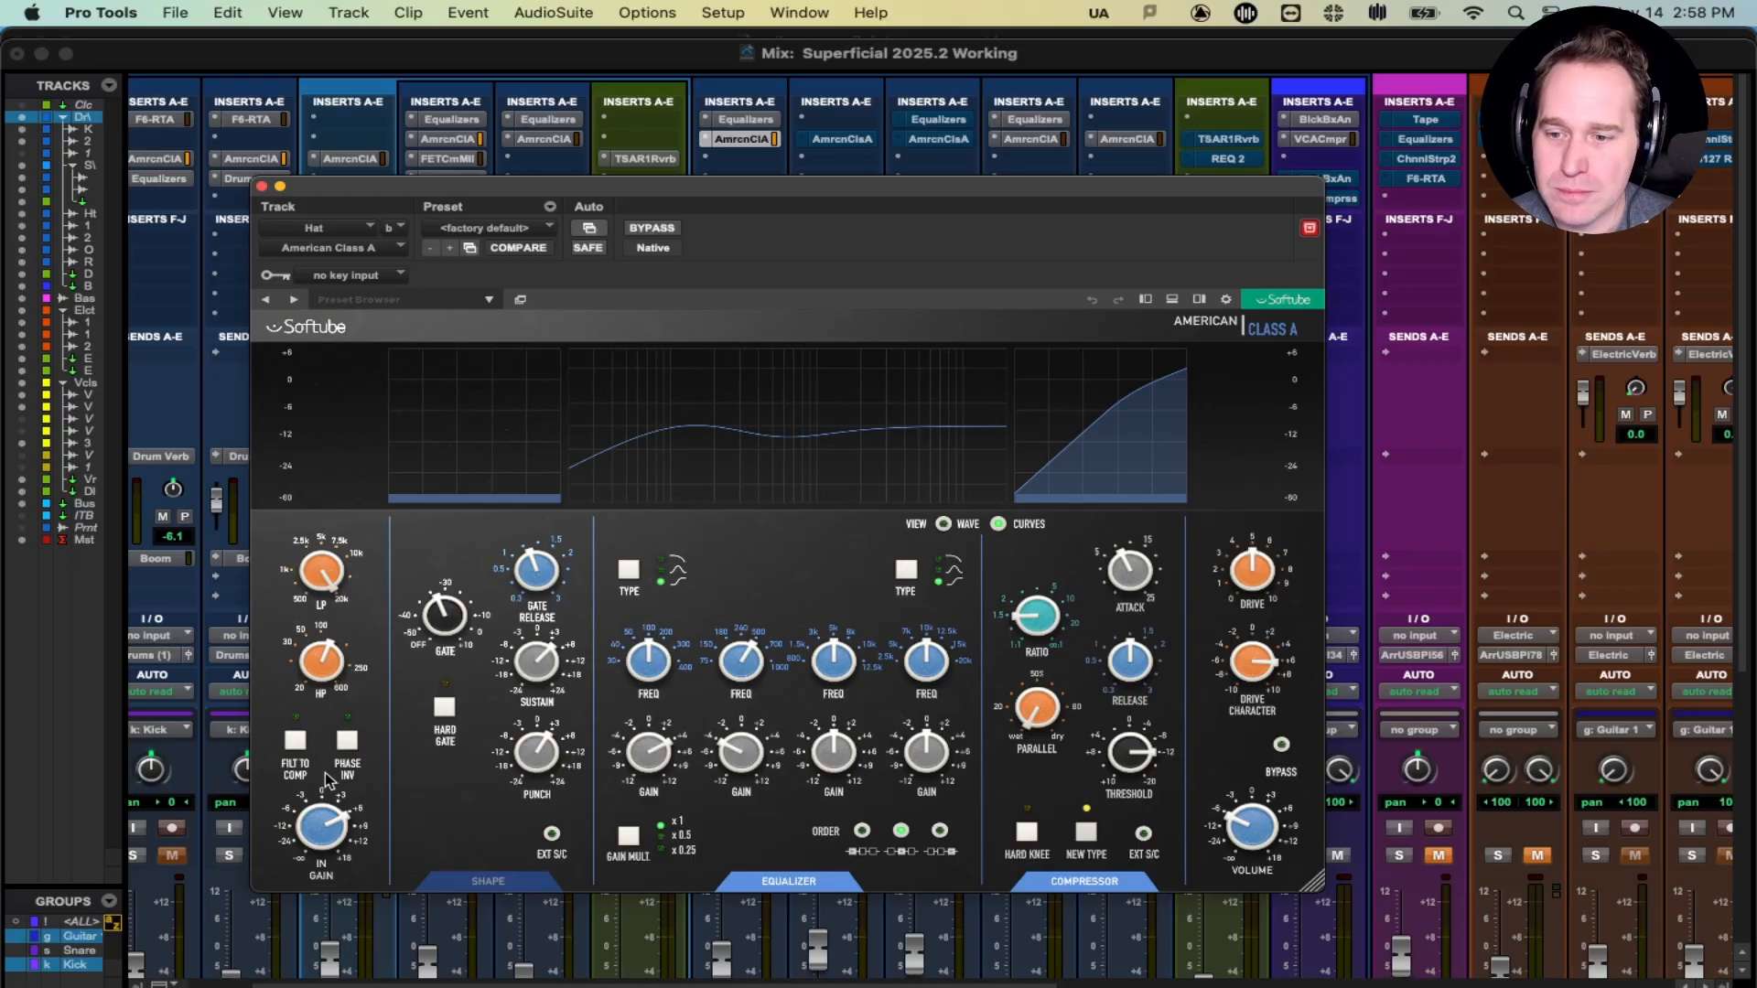
# - Close the Hat track's American Class A plug-in window
pyautogui.moveTo(340, 828)
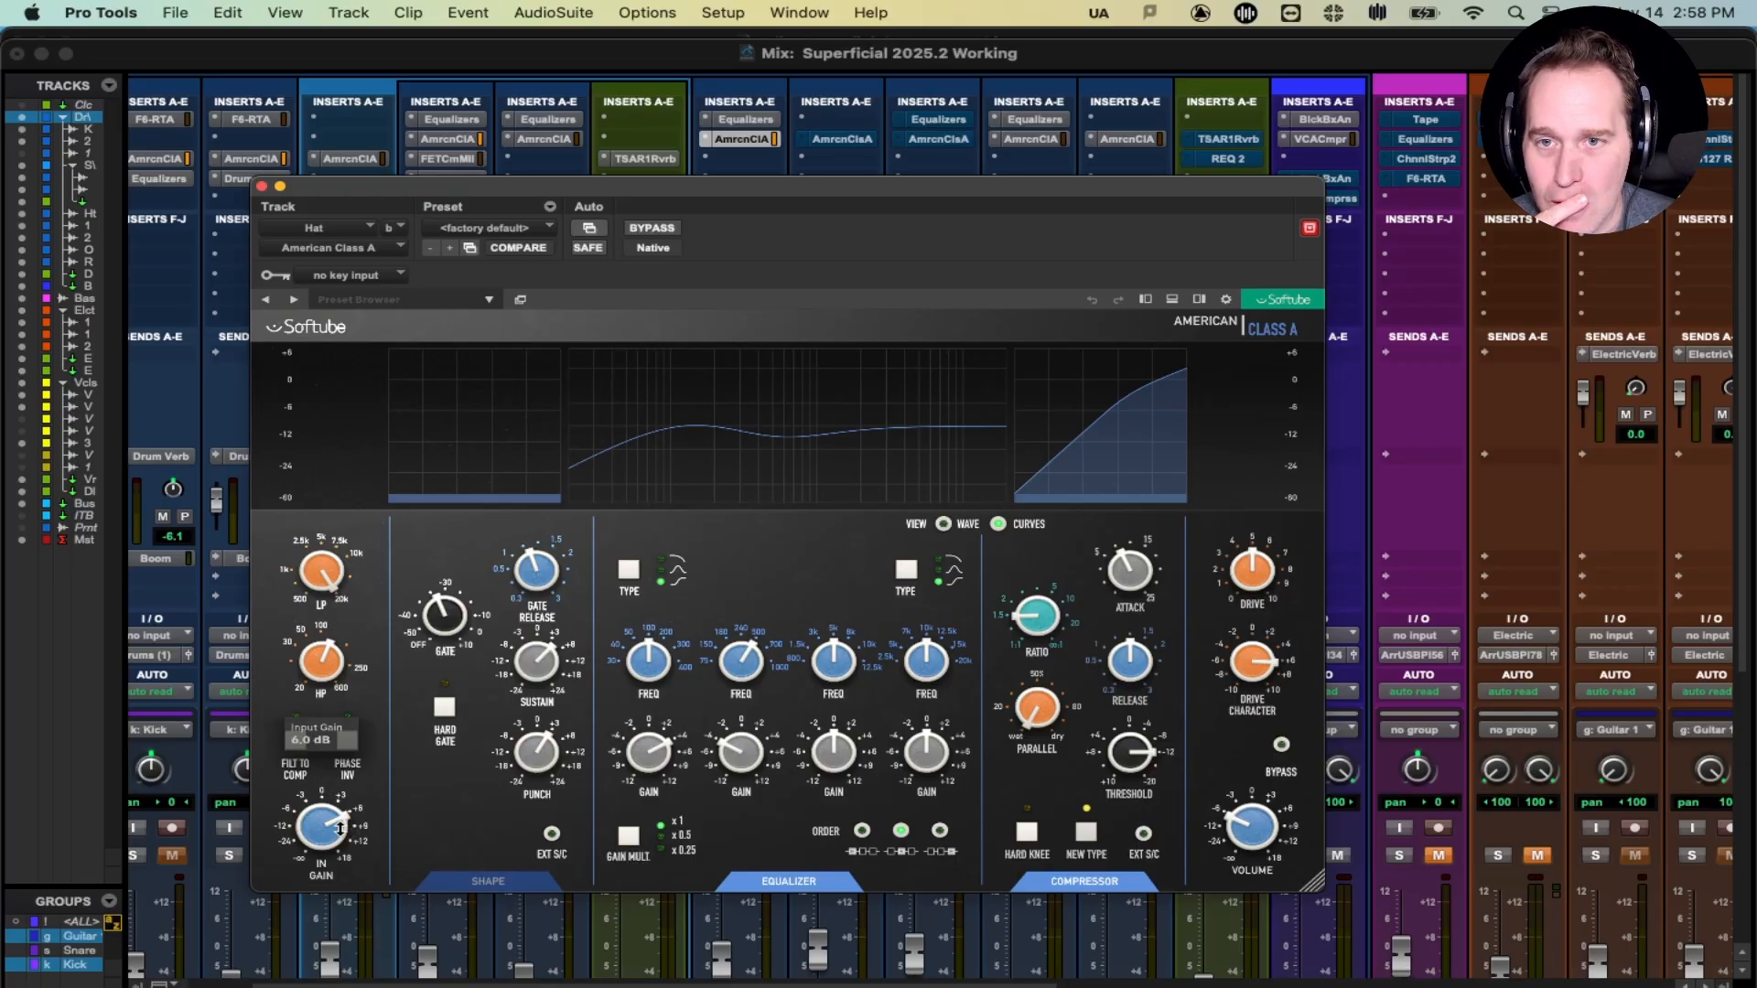
pyautogui.click(262, 187)
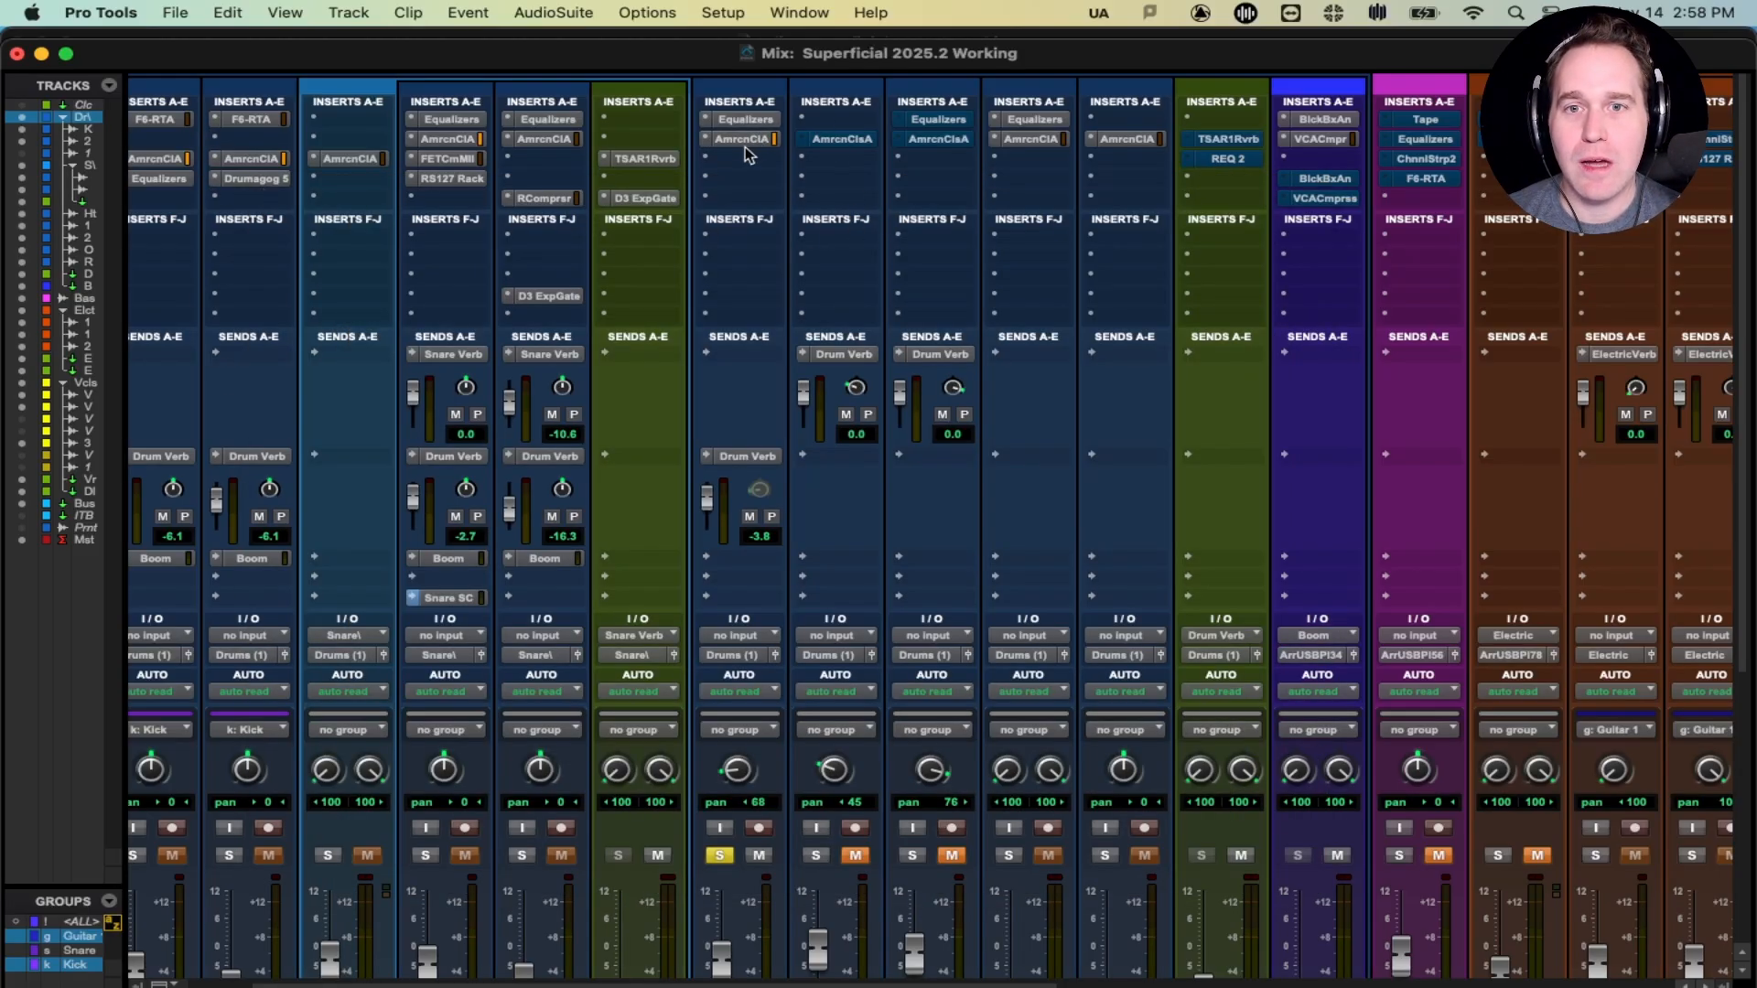
# - Open the Hat's Equalizers and compare the hi-hat with the EQ bypassed and re-enabled during playback
pyautogui.click(745, 120)
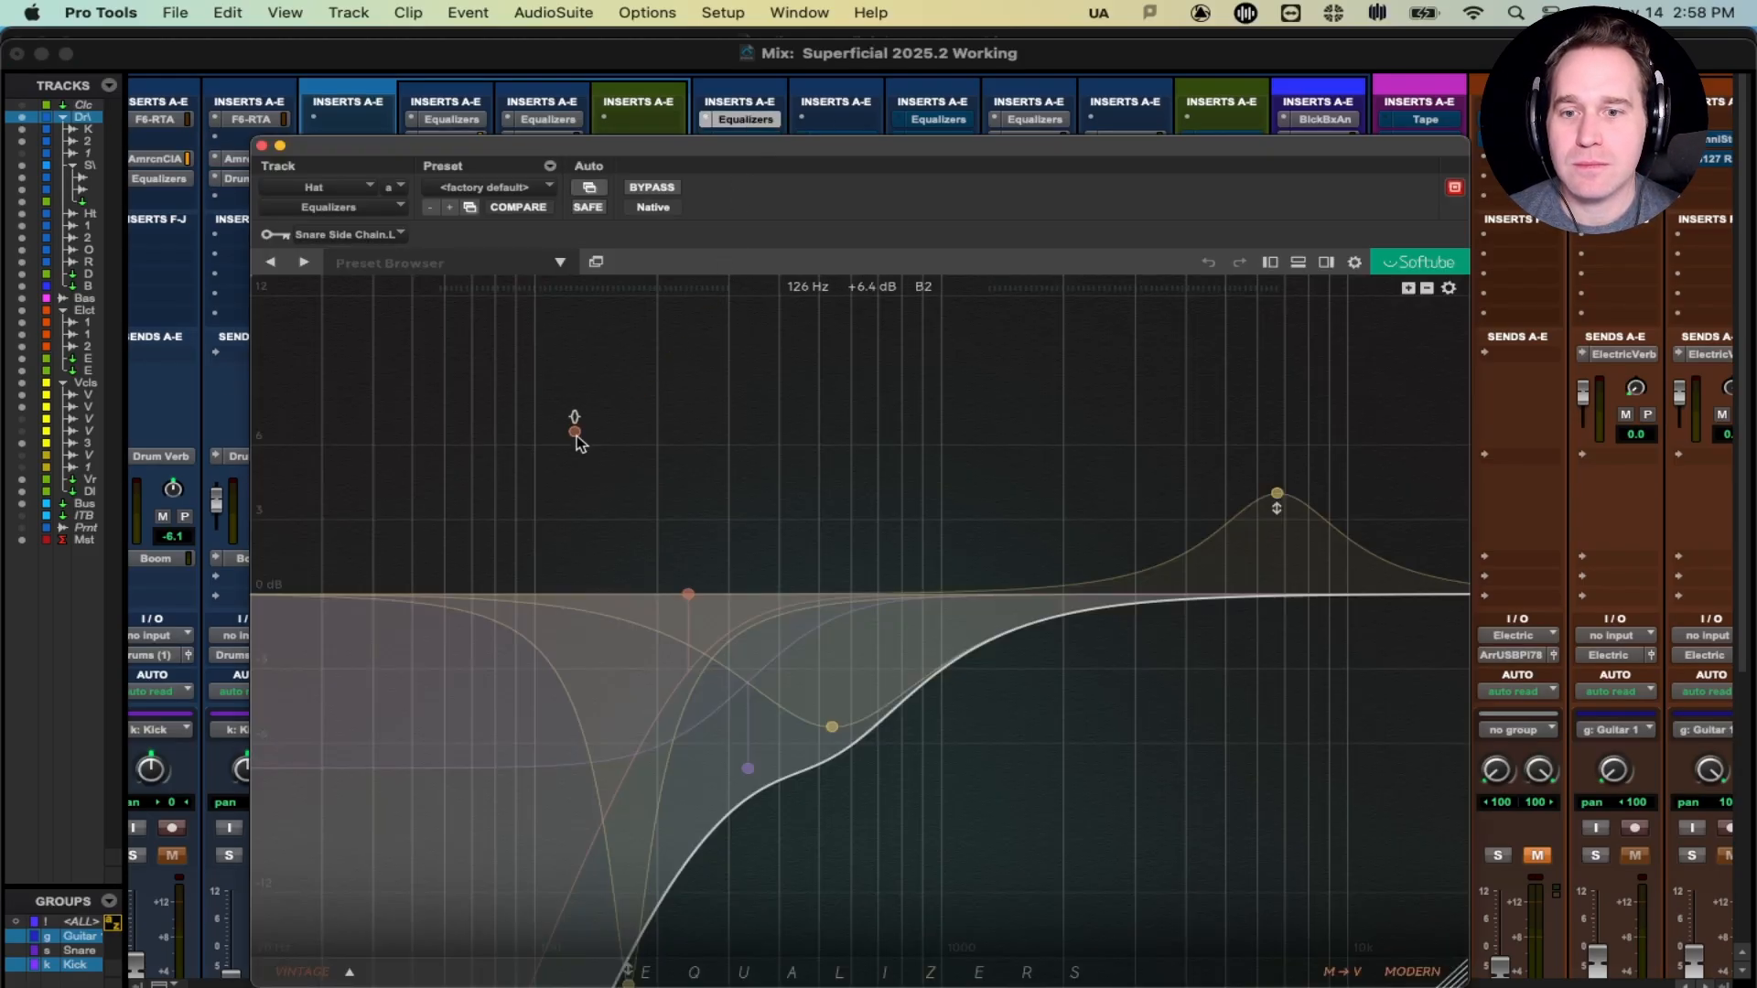
pyautogui.press('space')
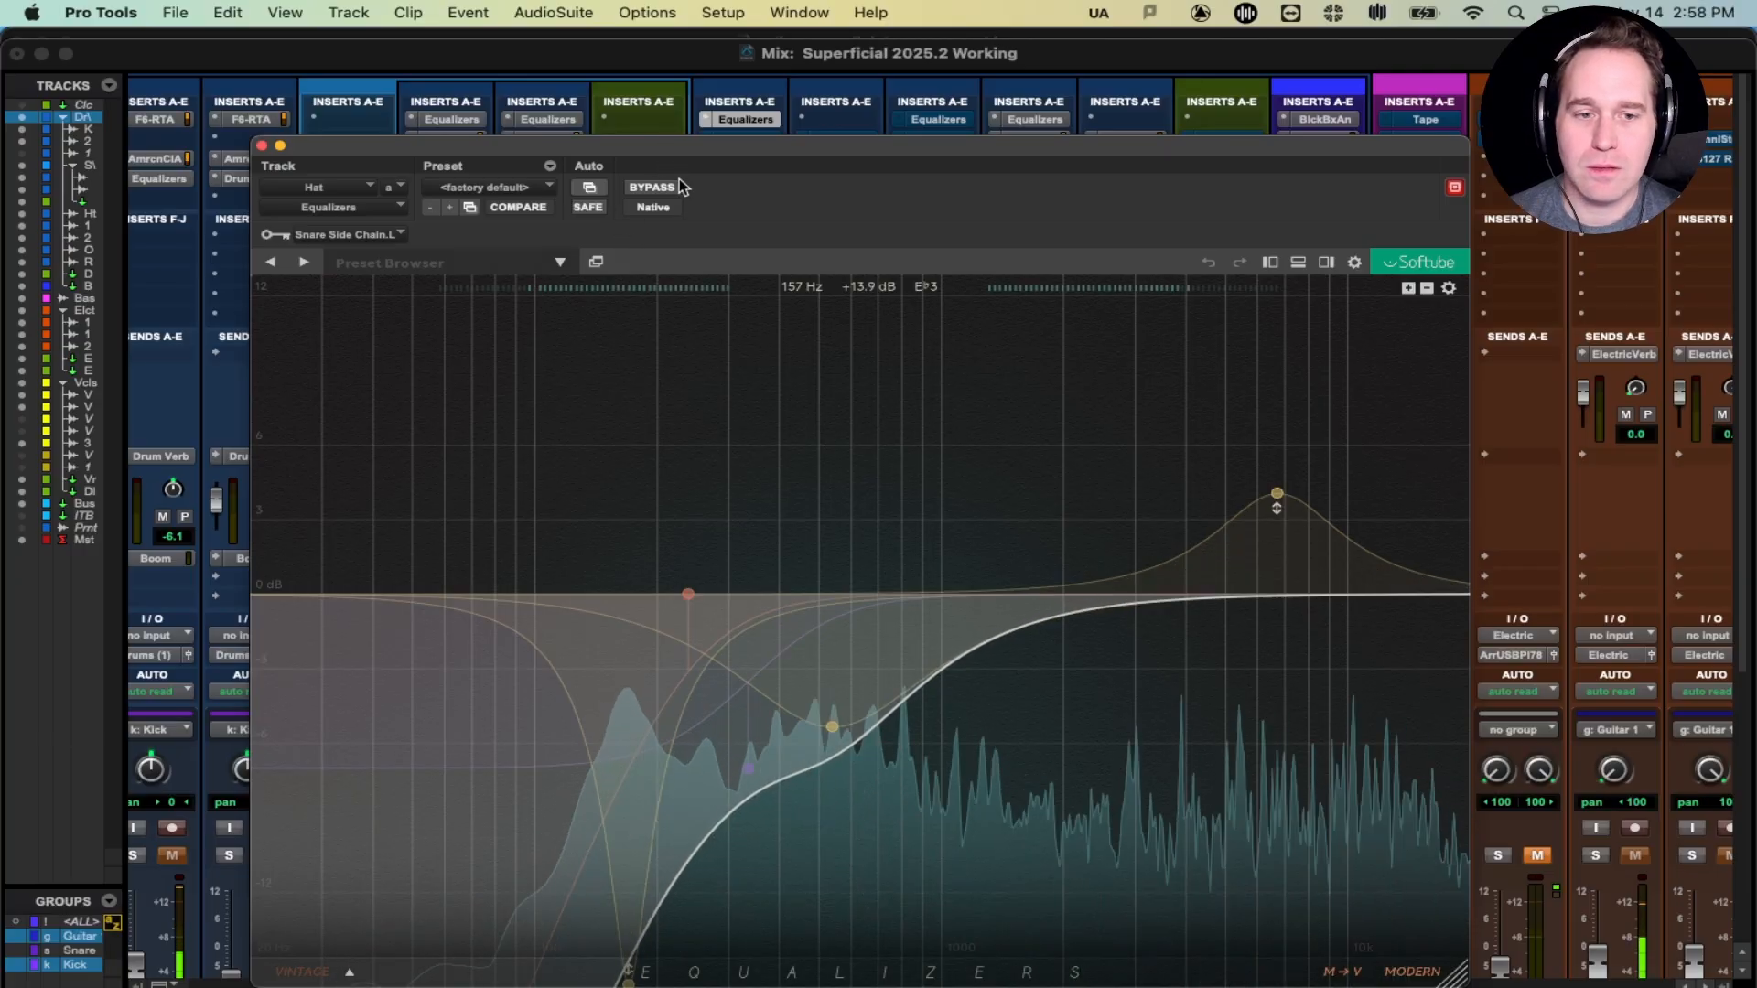
pyautogui.click(663, 188)
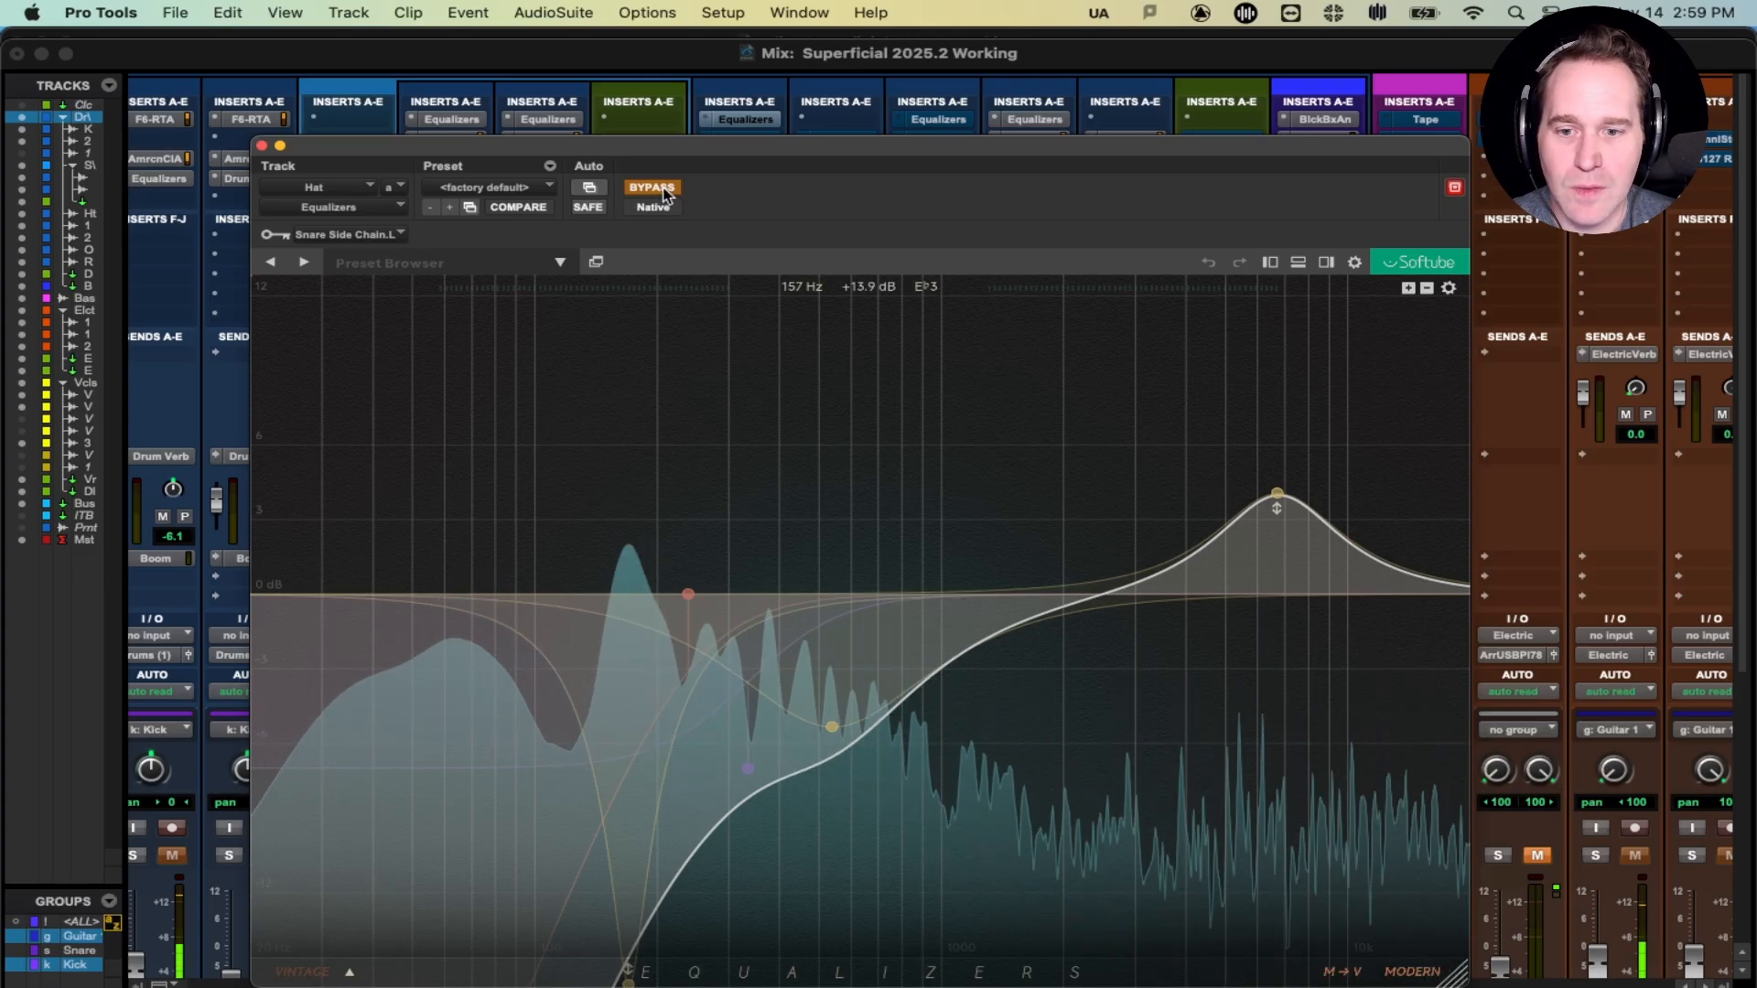
pyautogui.click(664, 189)
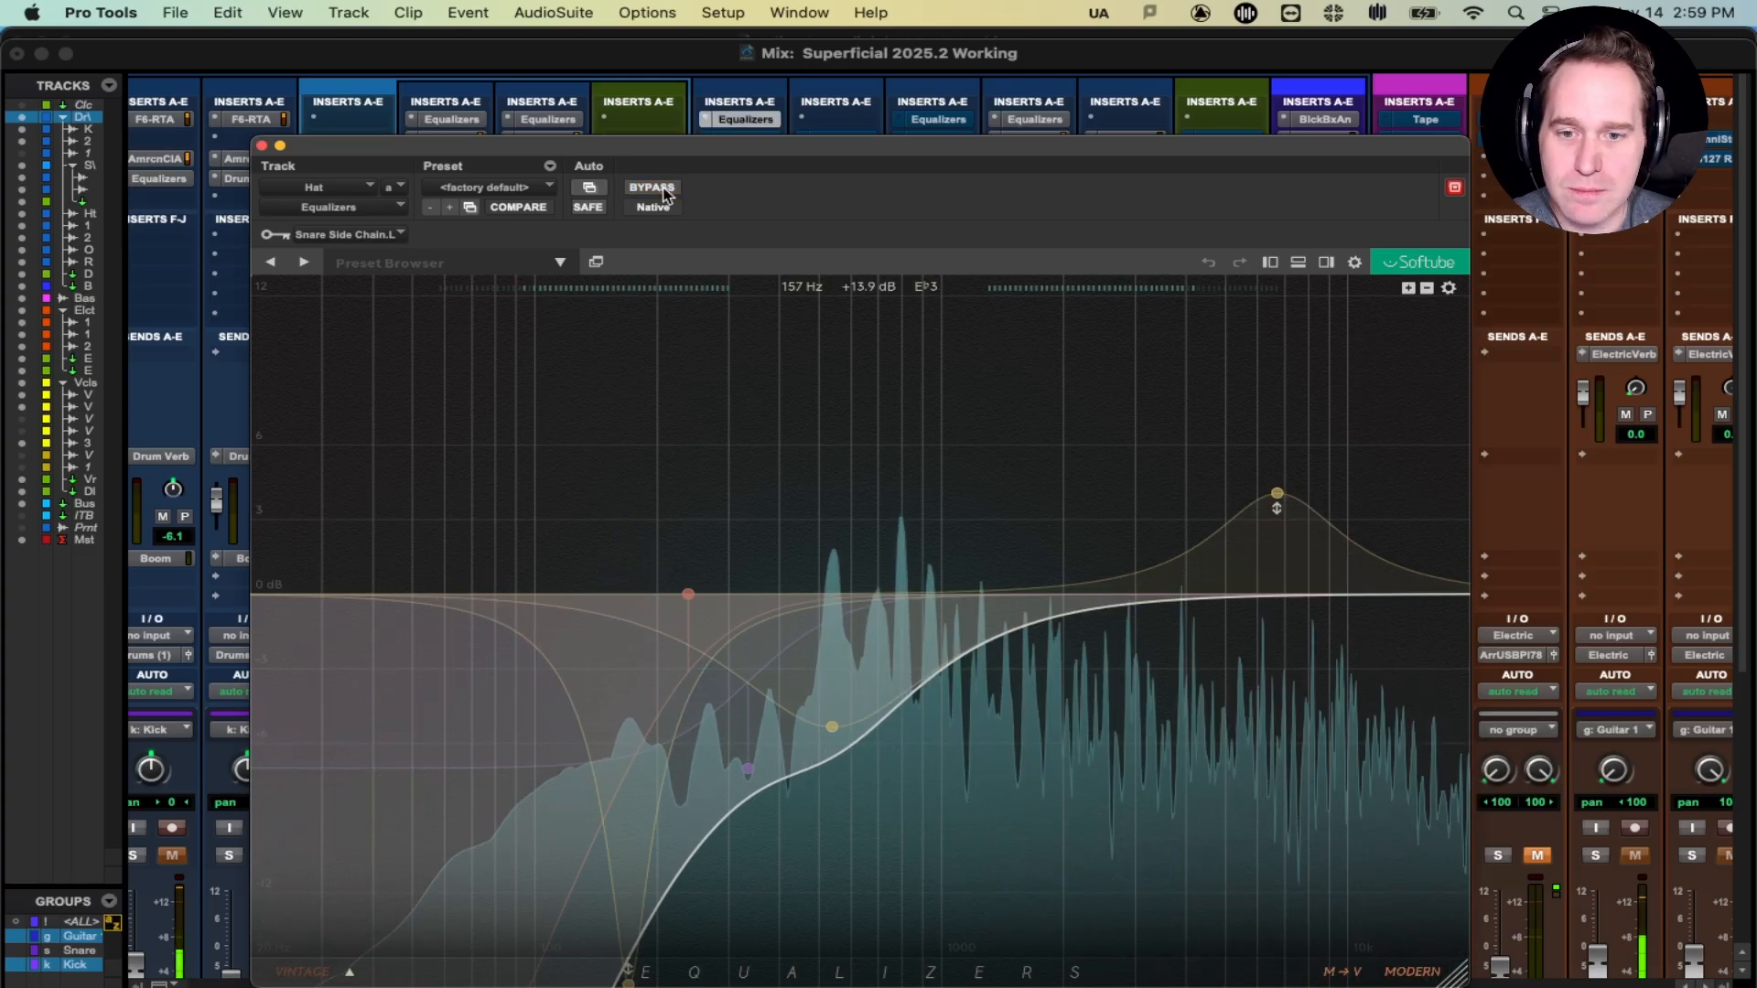
pyautogui.moveTo(704, 156); pyautogui.dragTo(685, 117)
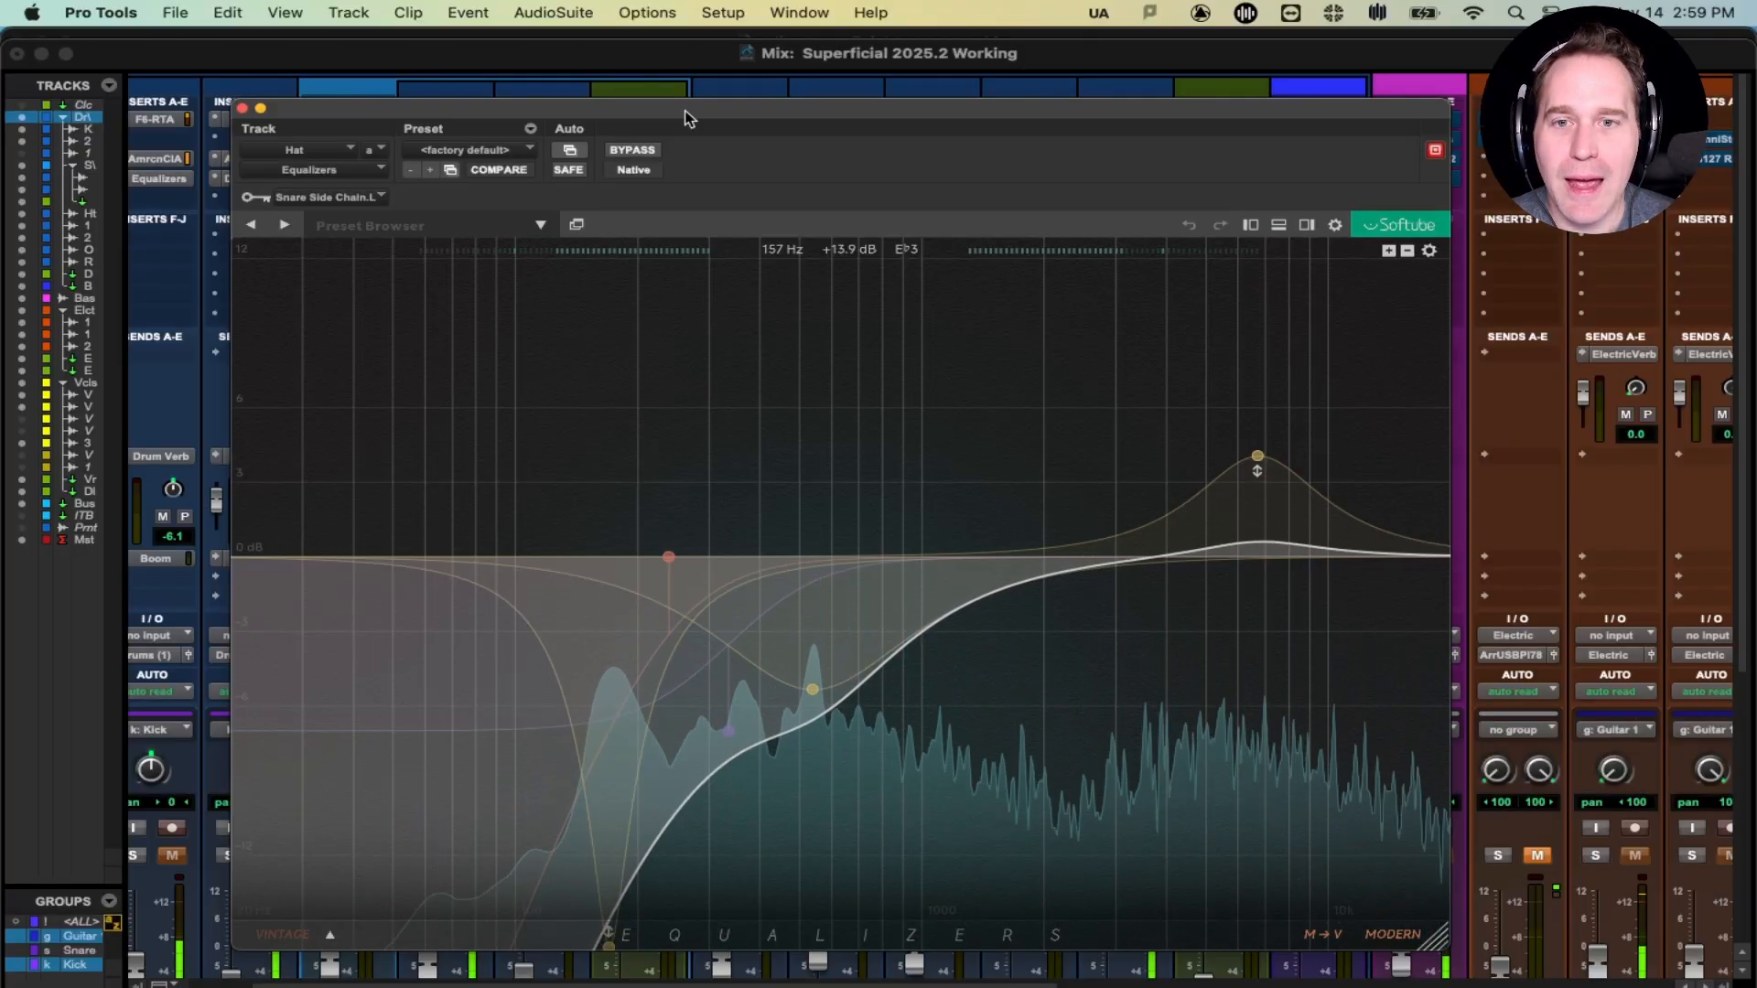
pyautogui.press('space')
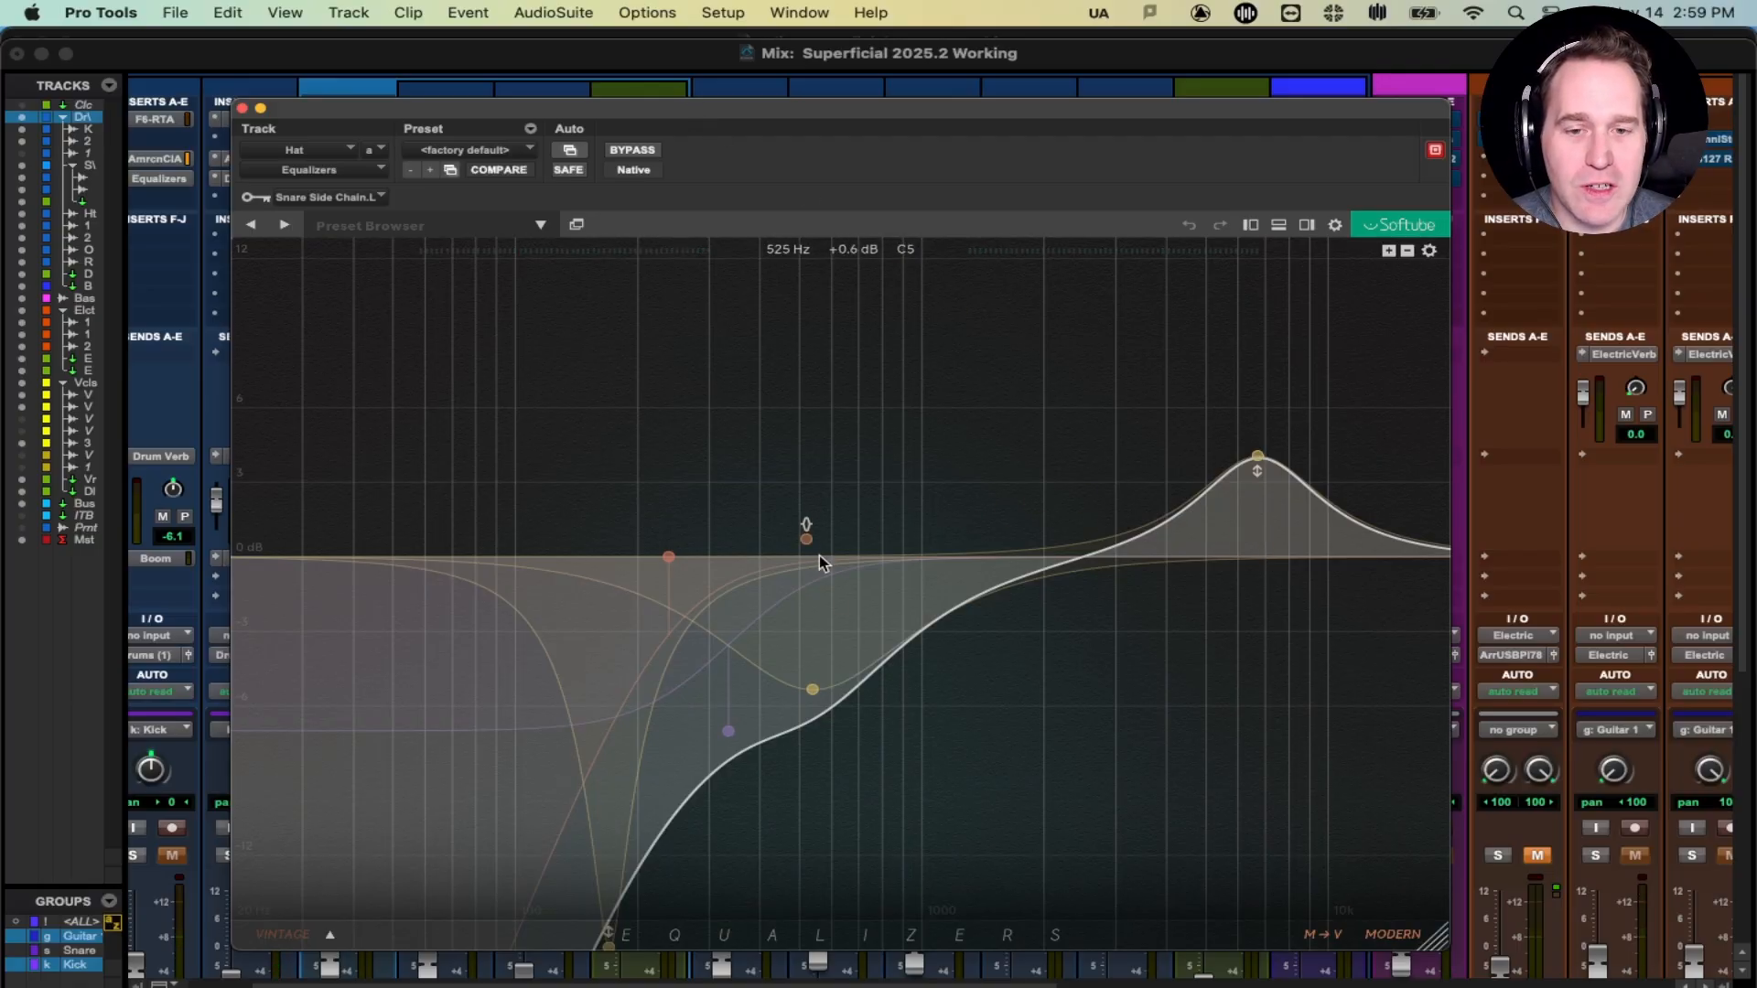
# - Inspect the default low-cut, high peak and low dip EQ bands
pyautogui.click(666, 557)
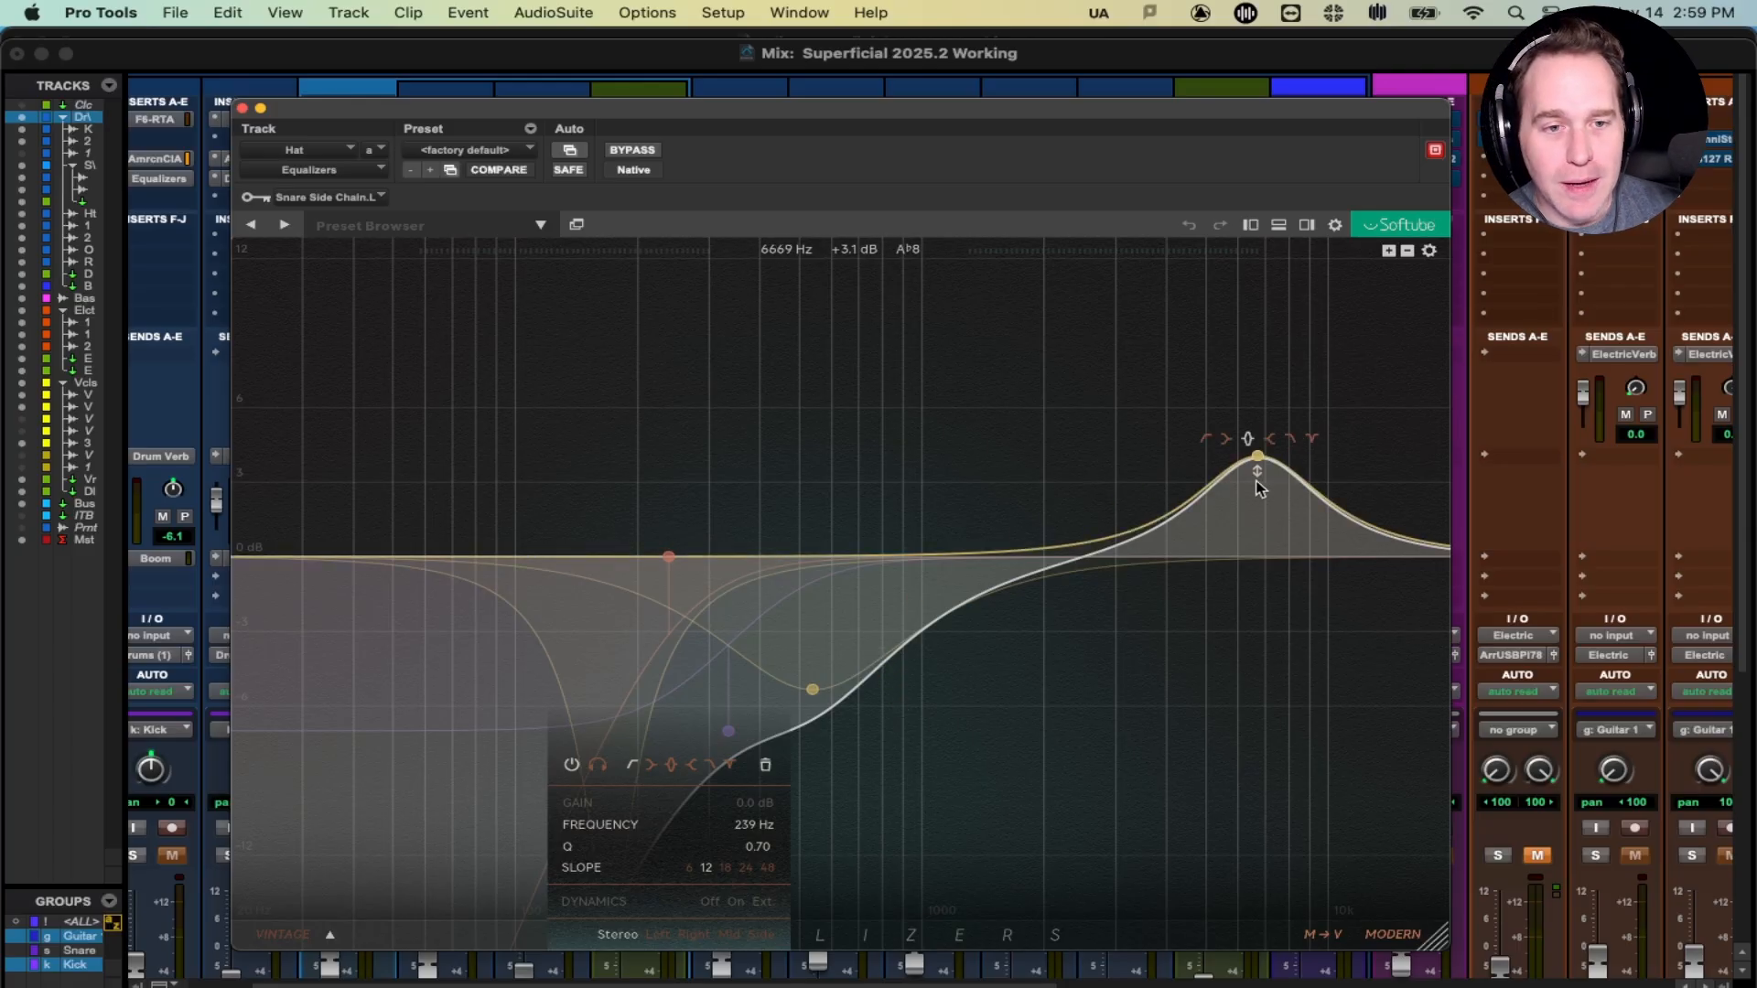
pyautogui.click(1258, 457)
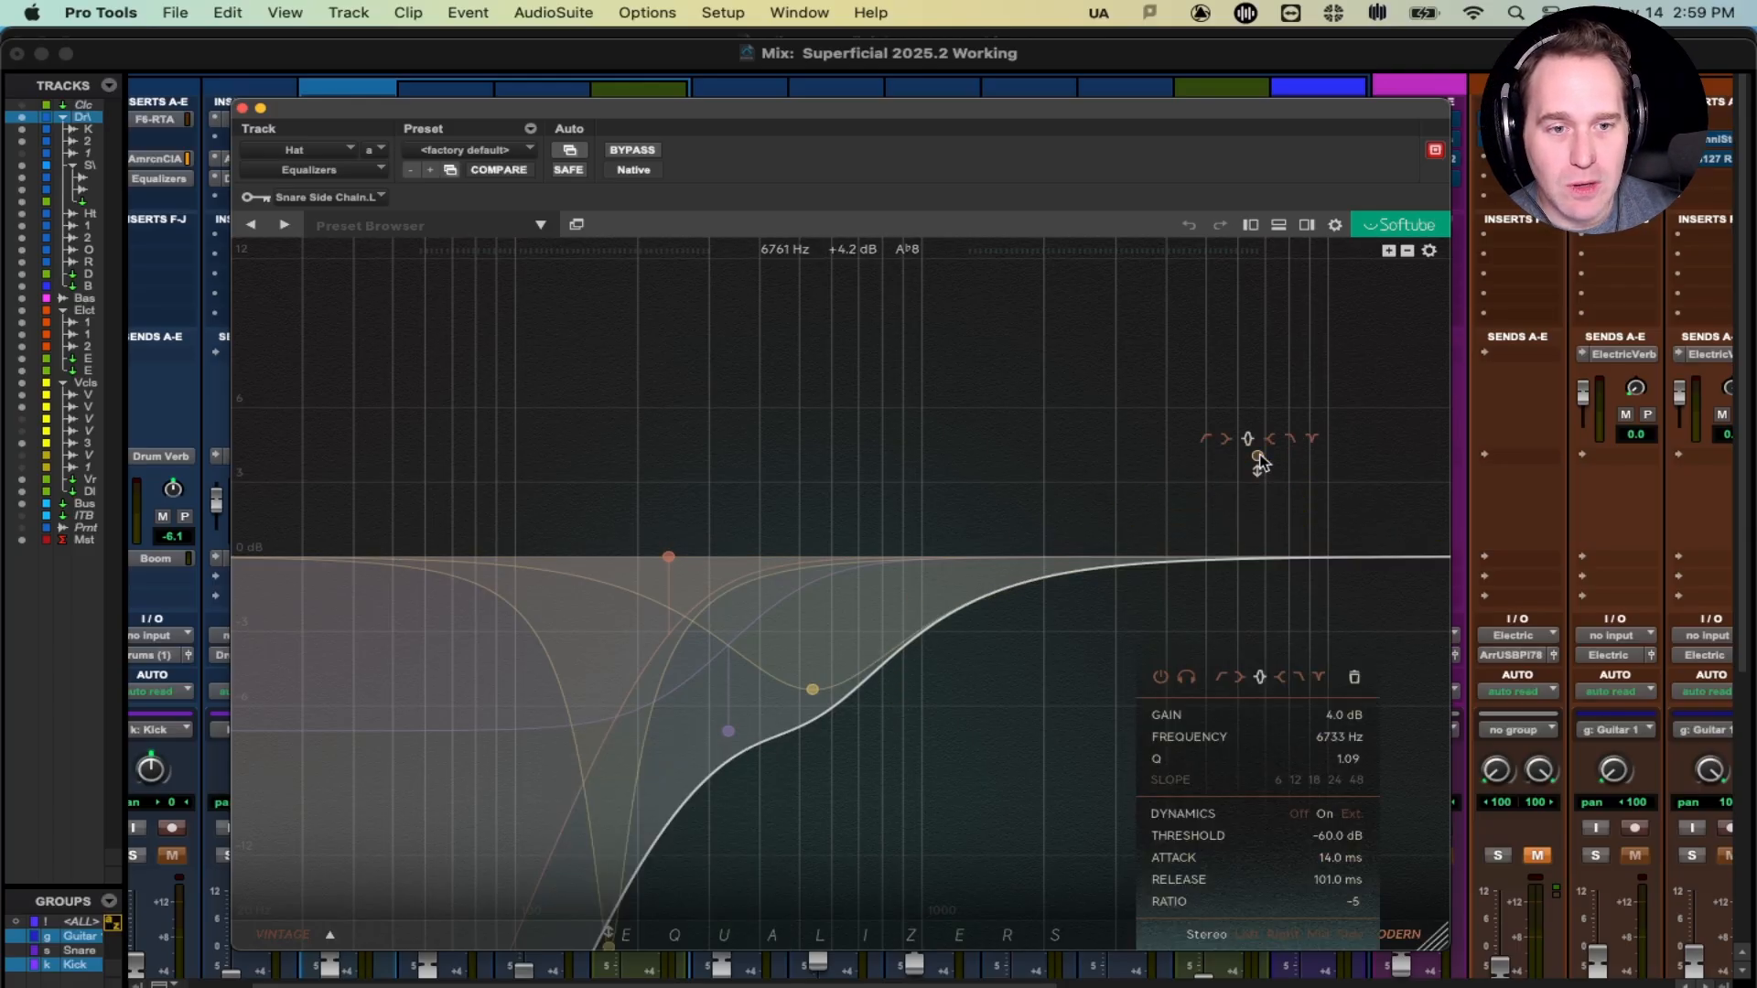
pyautogui.click(814, 692)
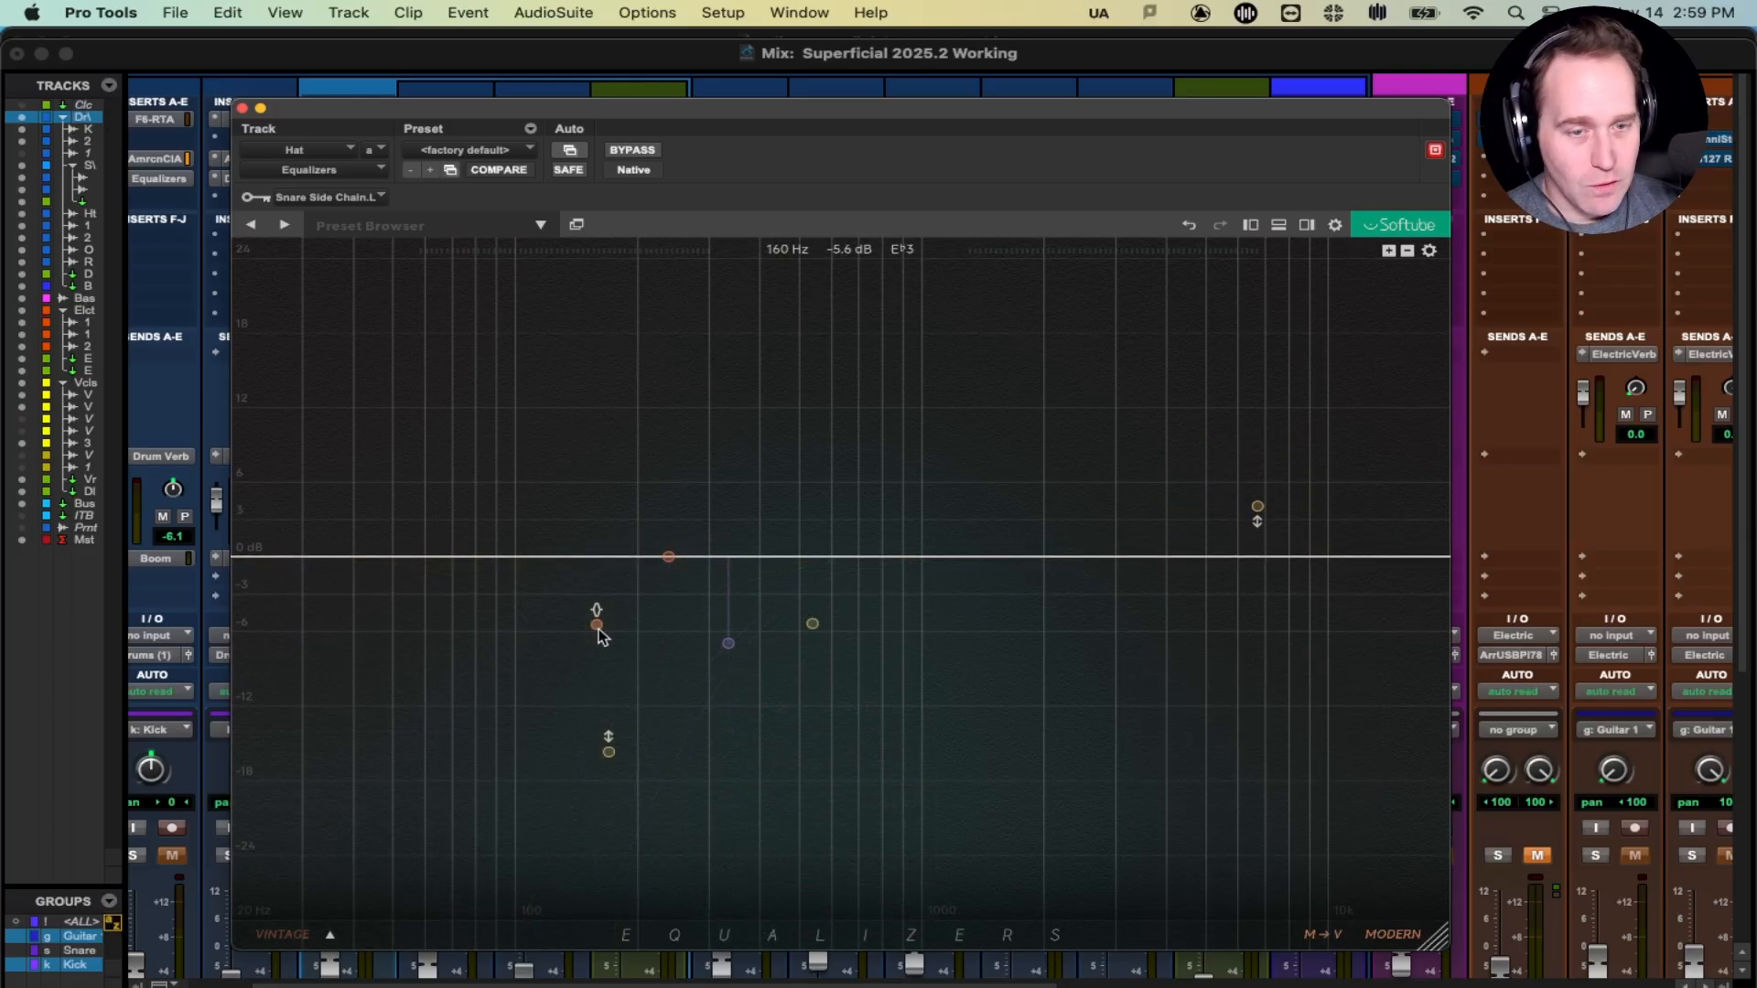
# - Enable a 239 Hz high-pass and pull the orange band to about -5.4 dB near 540 Hz
pyautogui.moveTo(599, 634); pyautogui.dragTo(668, 567)
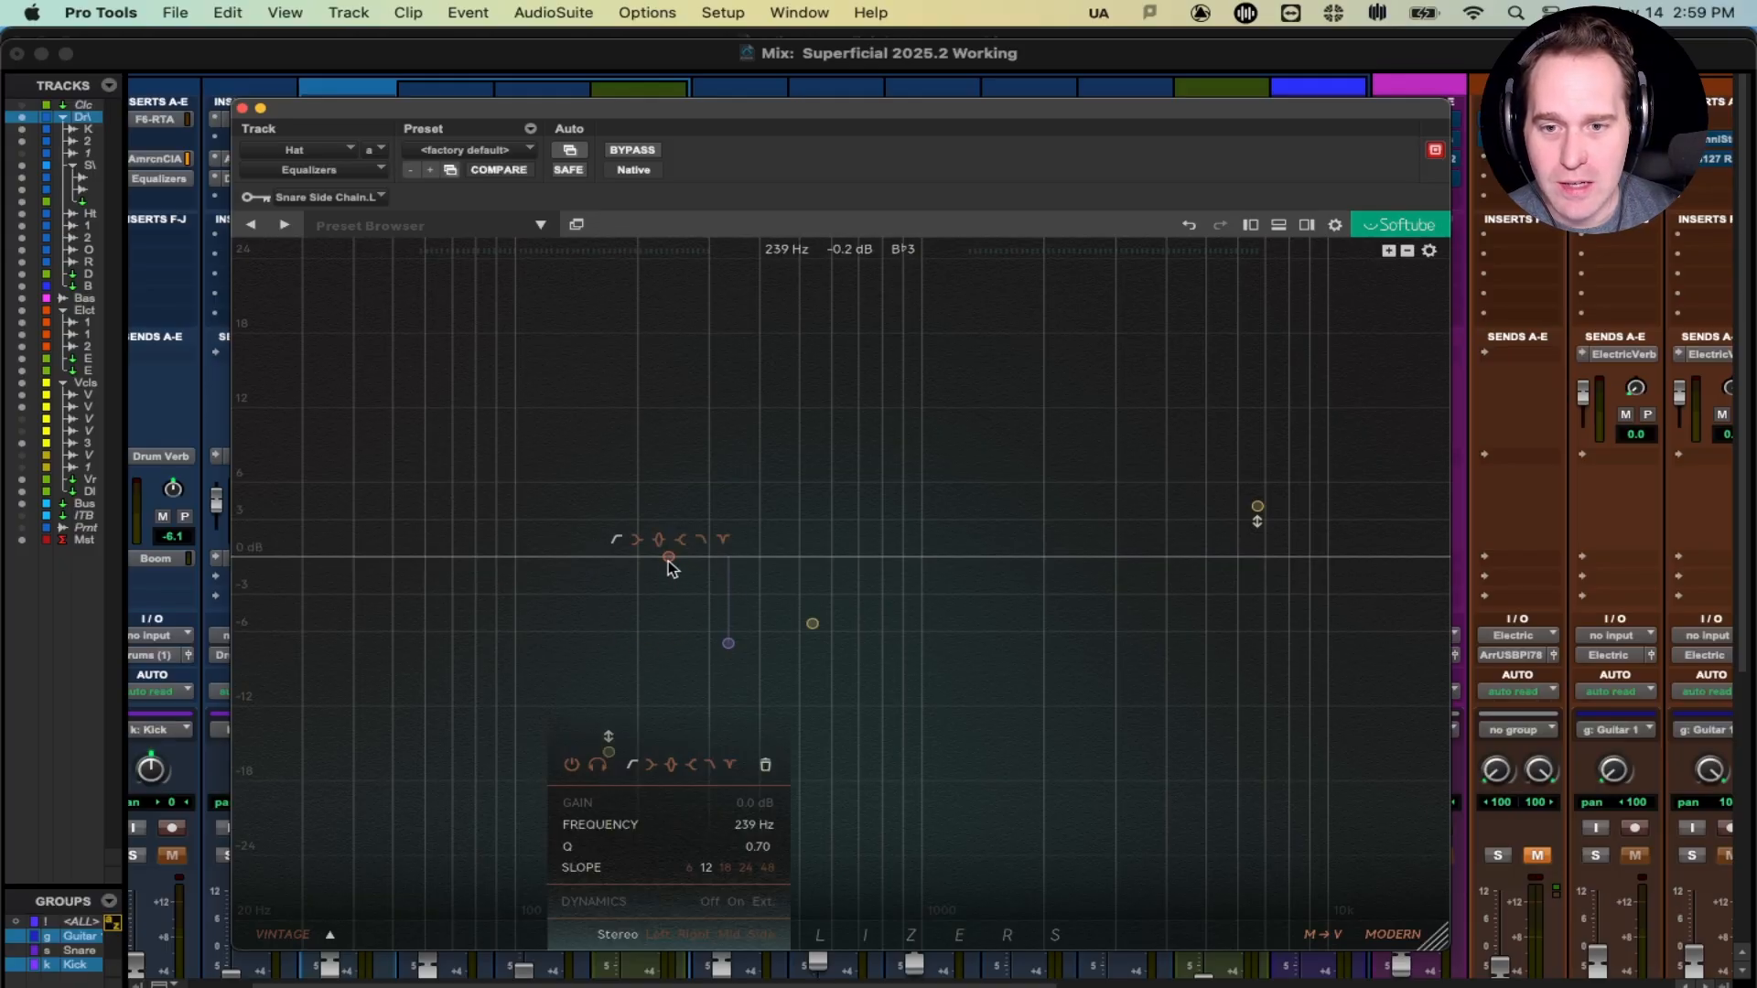
pyautogui.press('space')
pyautogui.doubleClick(666, 563)
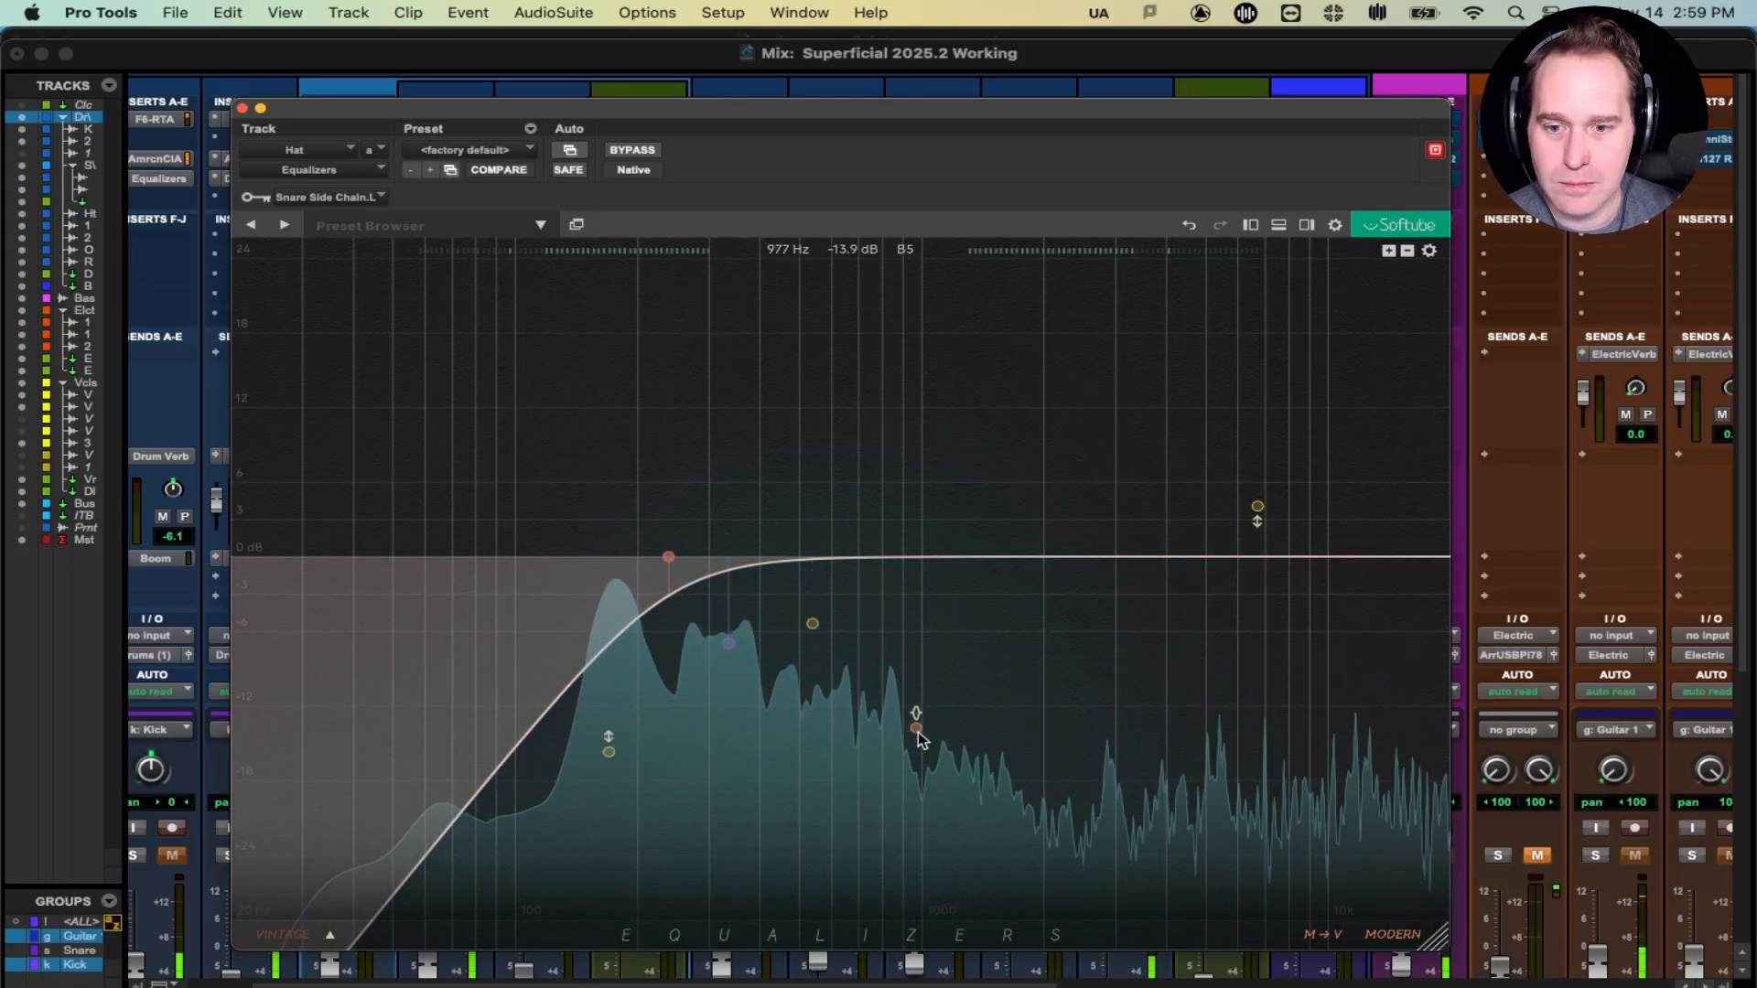
pyautogui.moveTo(813, 767); pyautogui.dragTo(805, 756)
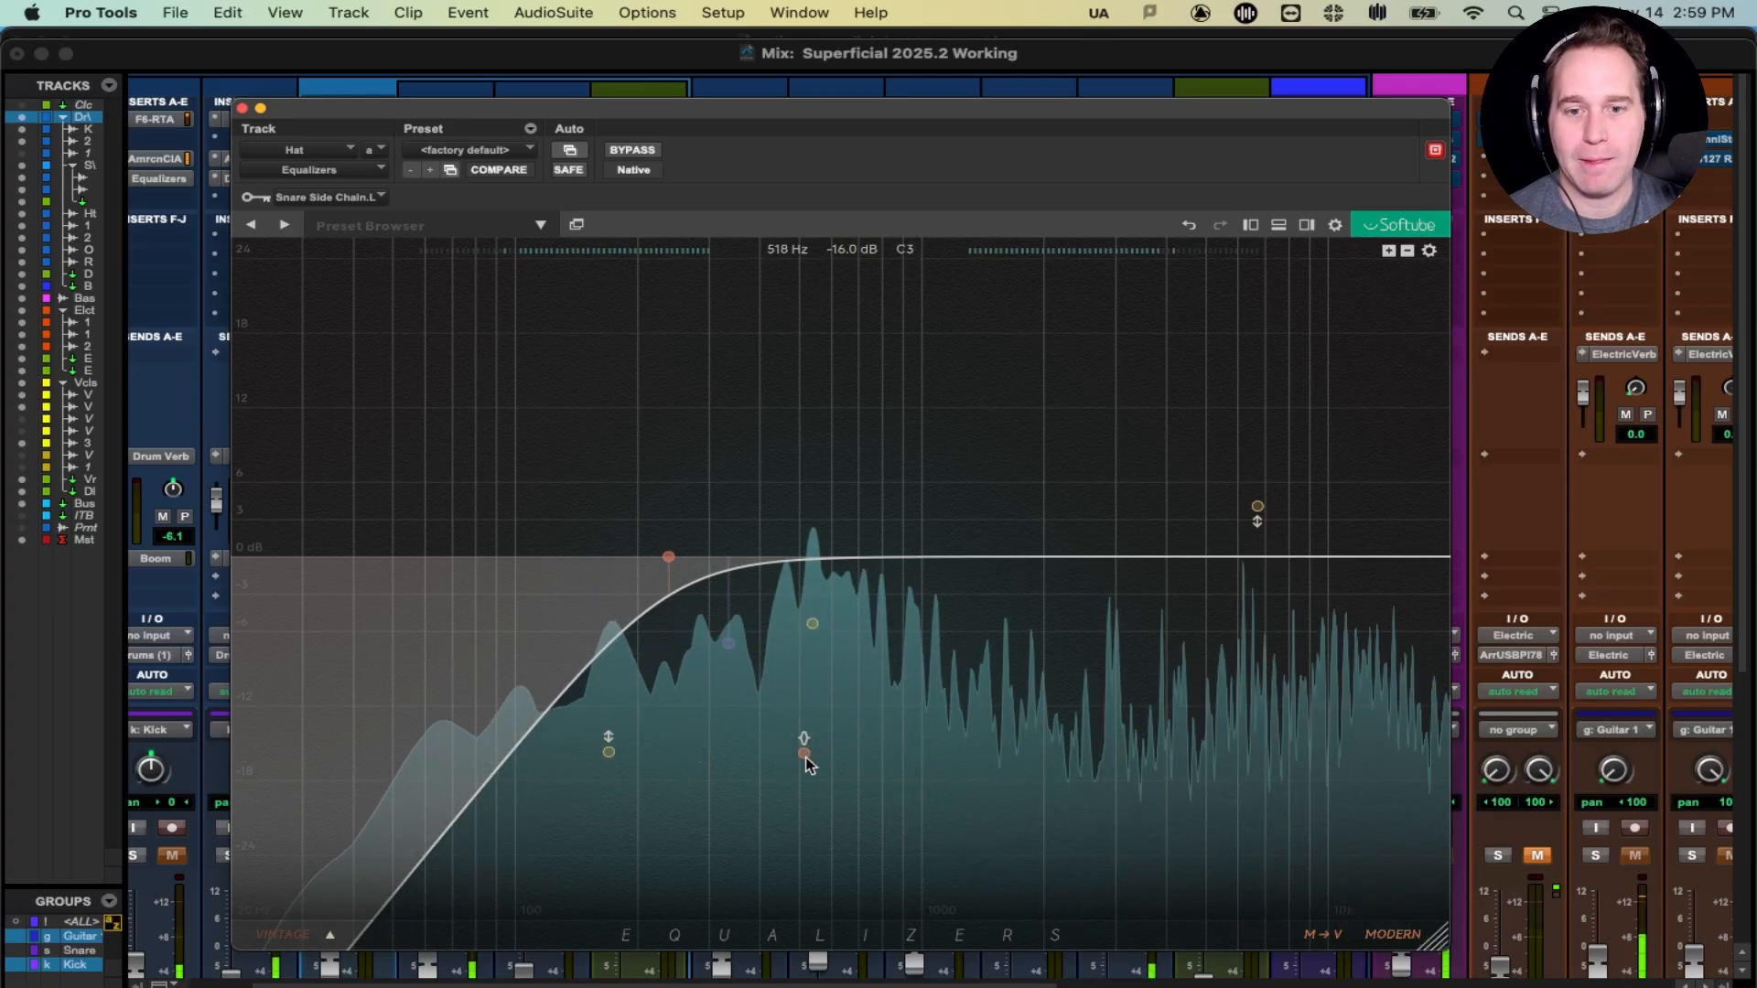
pyautogui.press('space')
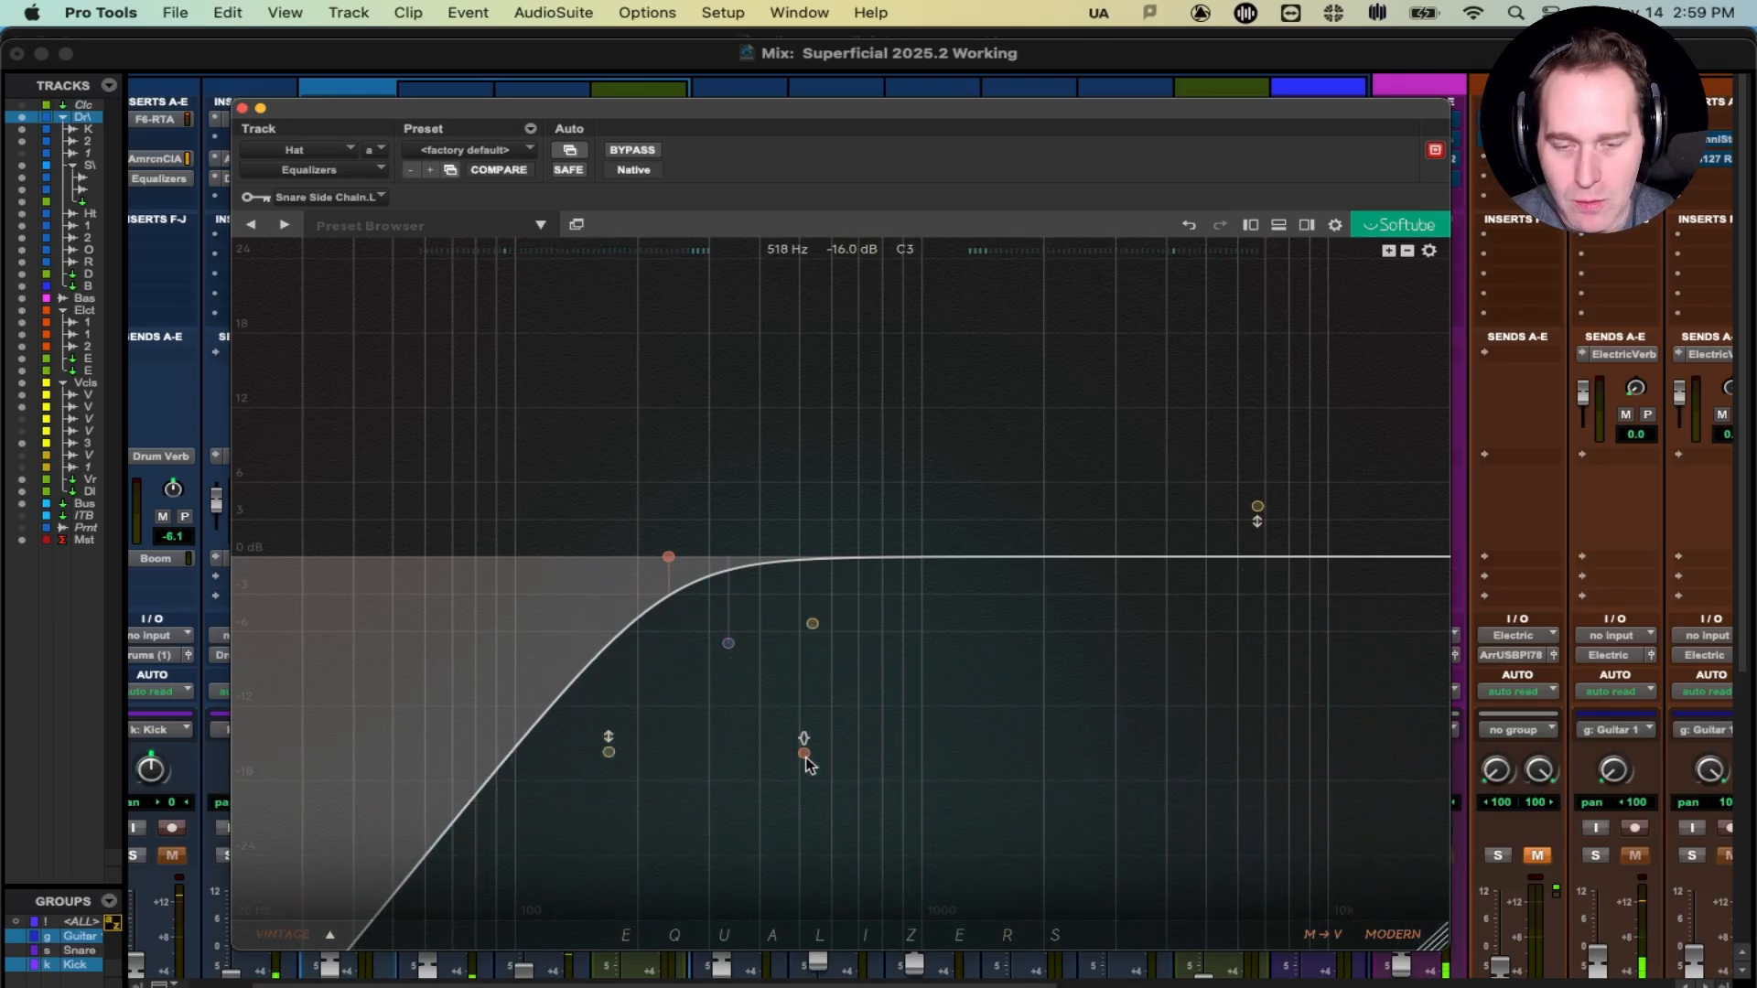
pyautogui.press('space')
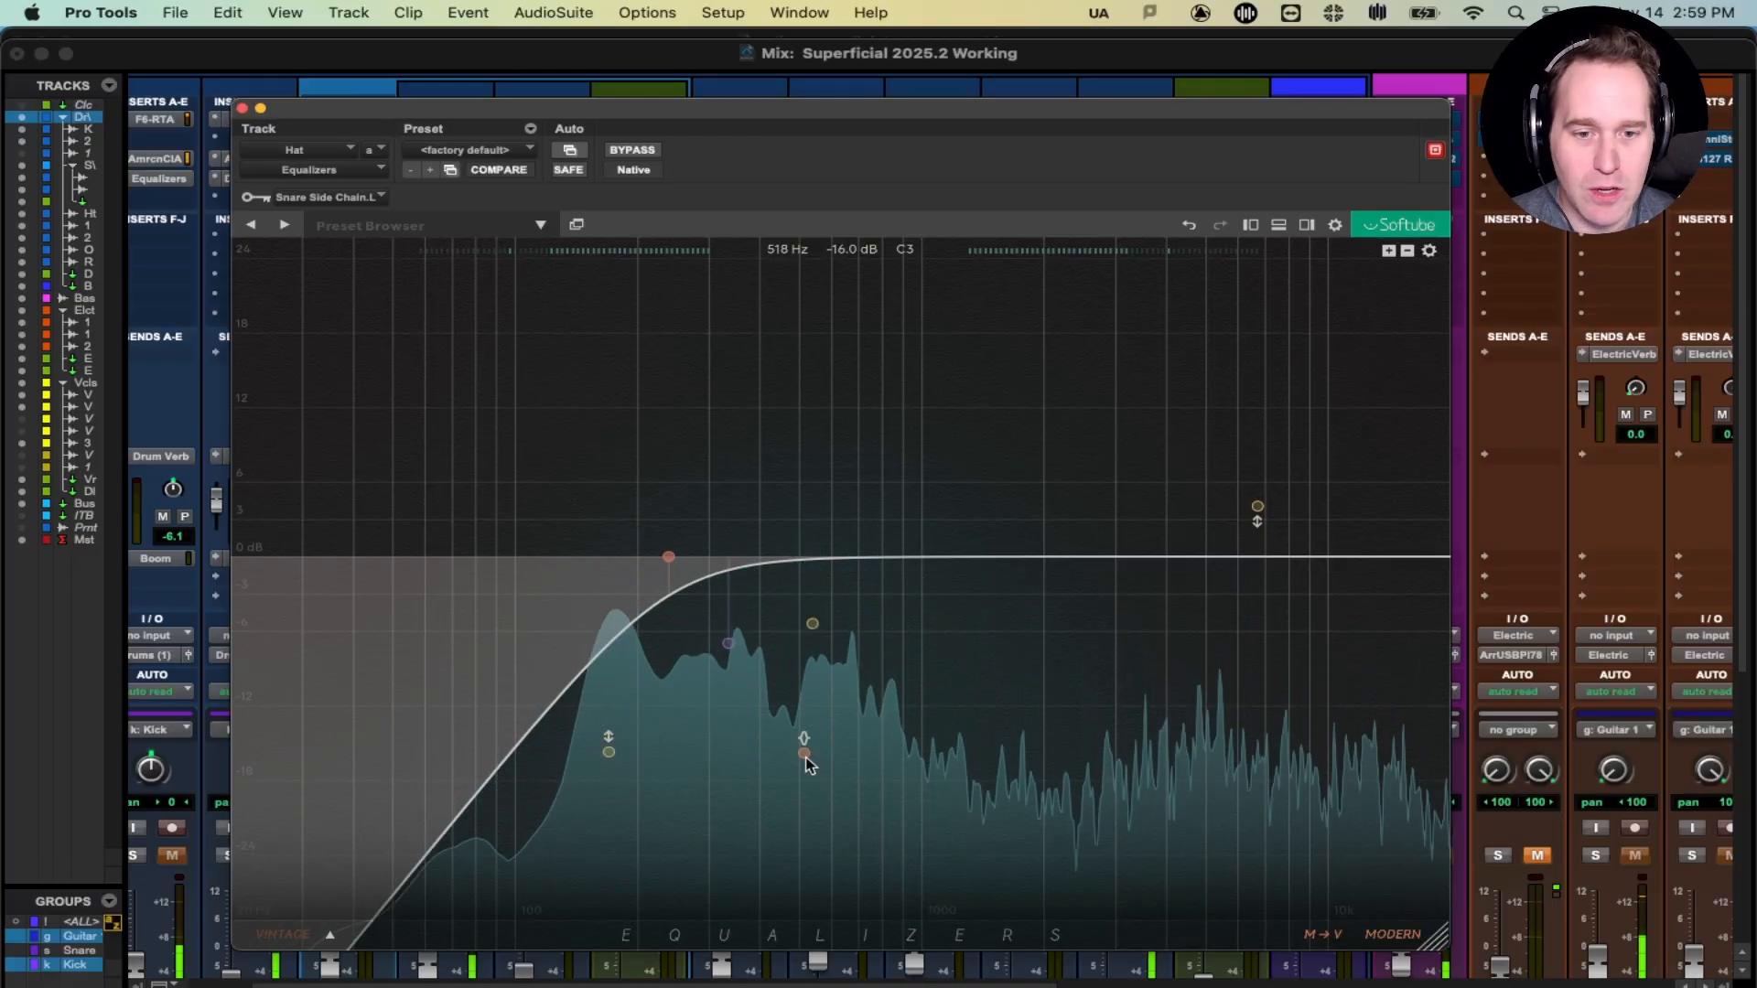
pyautogui.moveTo(805, 759); pyautogui.dragTo(785, 514)
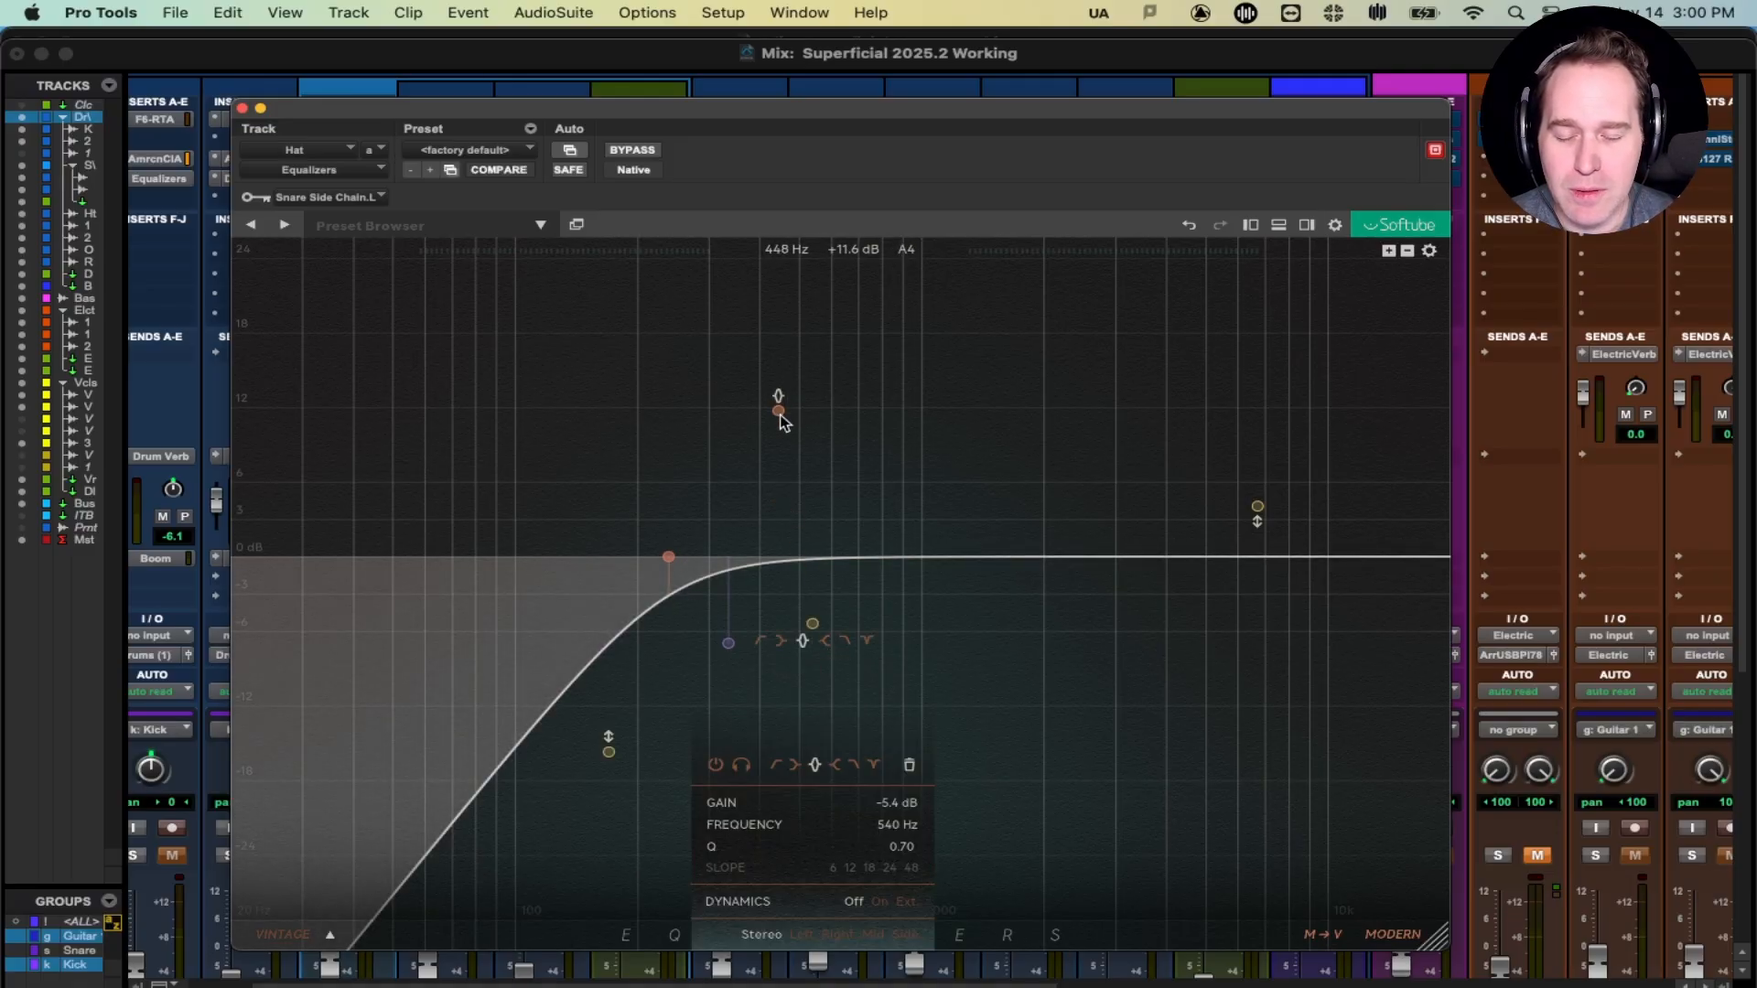
# - Audition, then add a low shelf cut near 336 Hz and a bell cut at about 568 Hz
pyautogui.press('space')
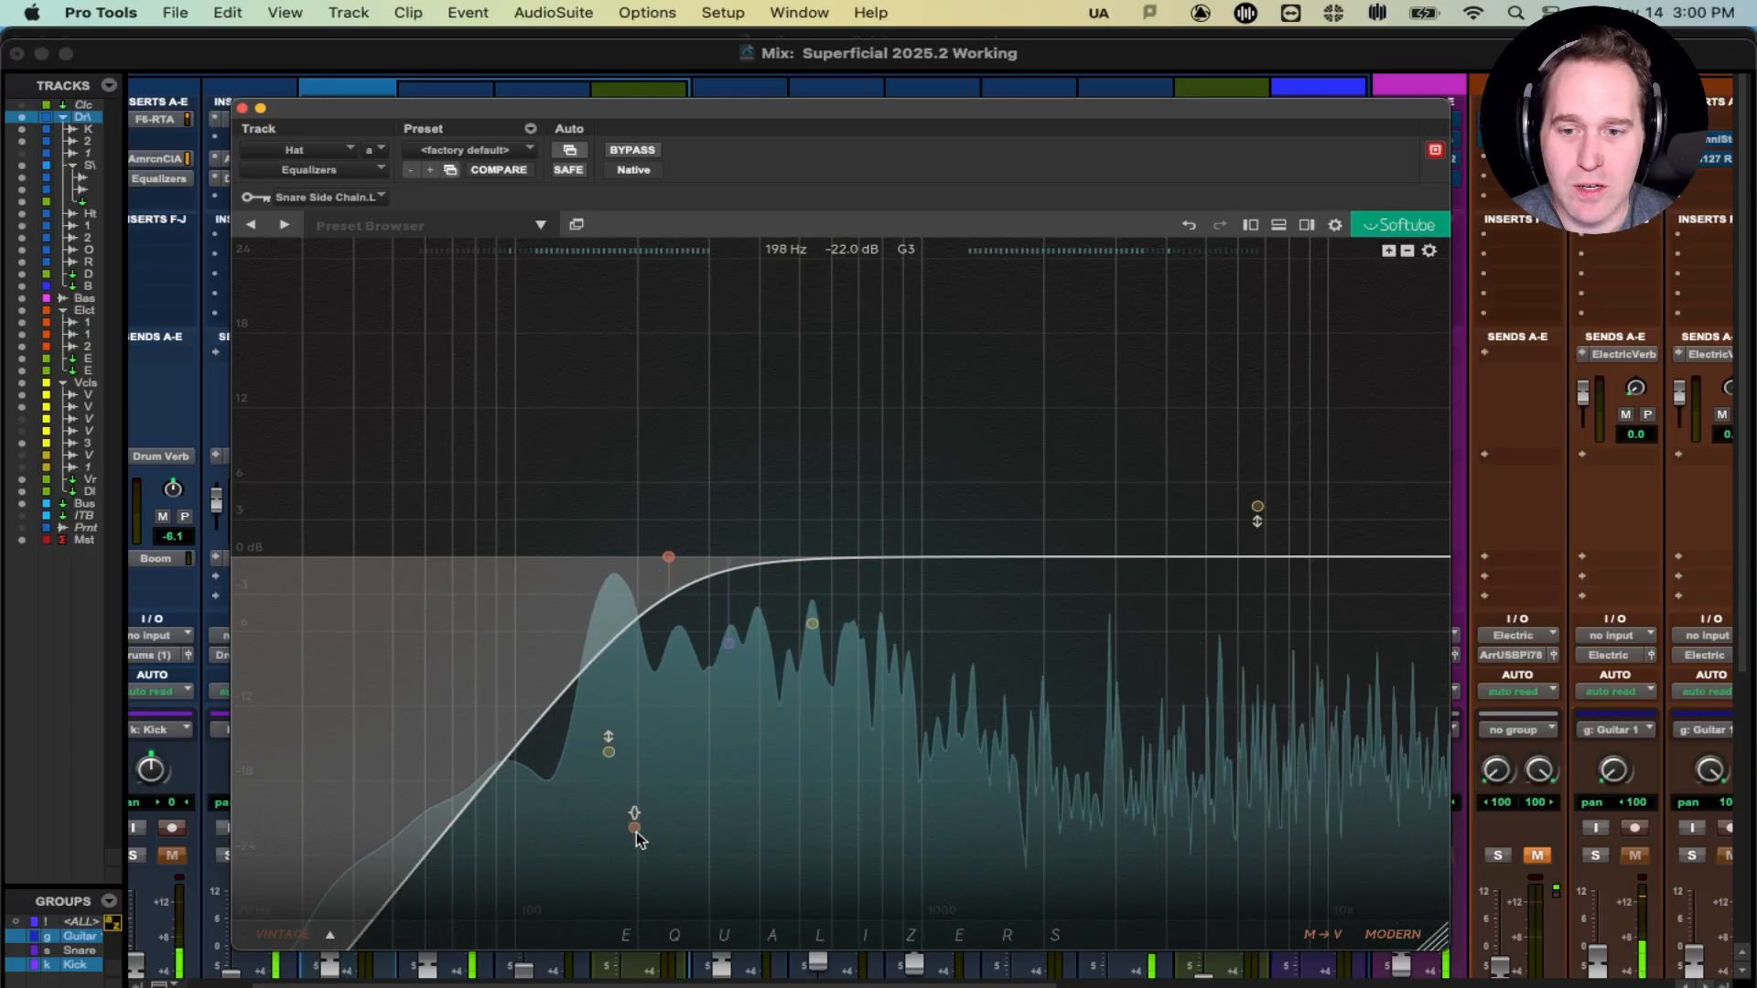
pyautogui.moveTo(815, 626)
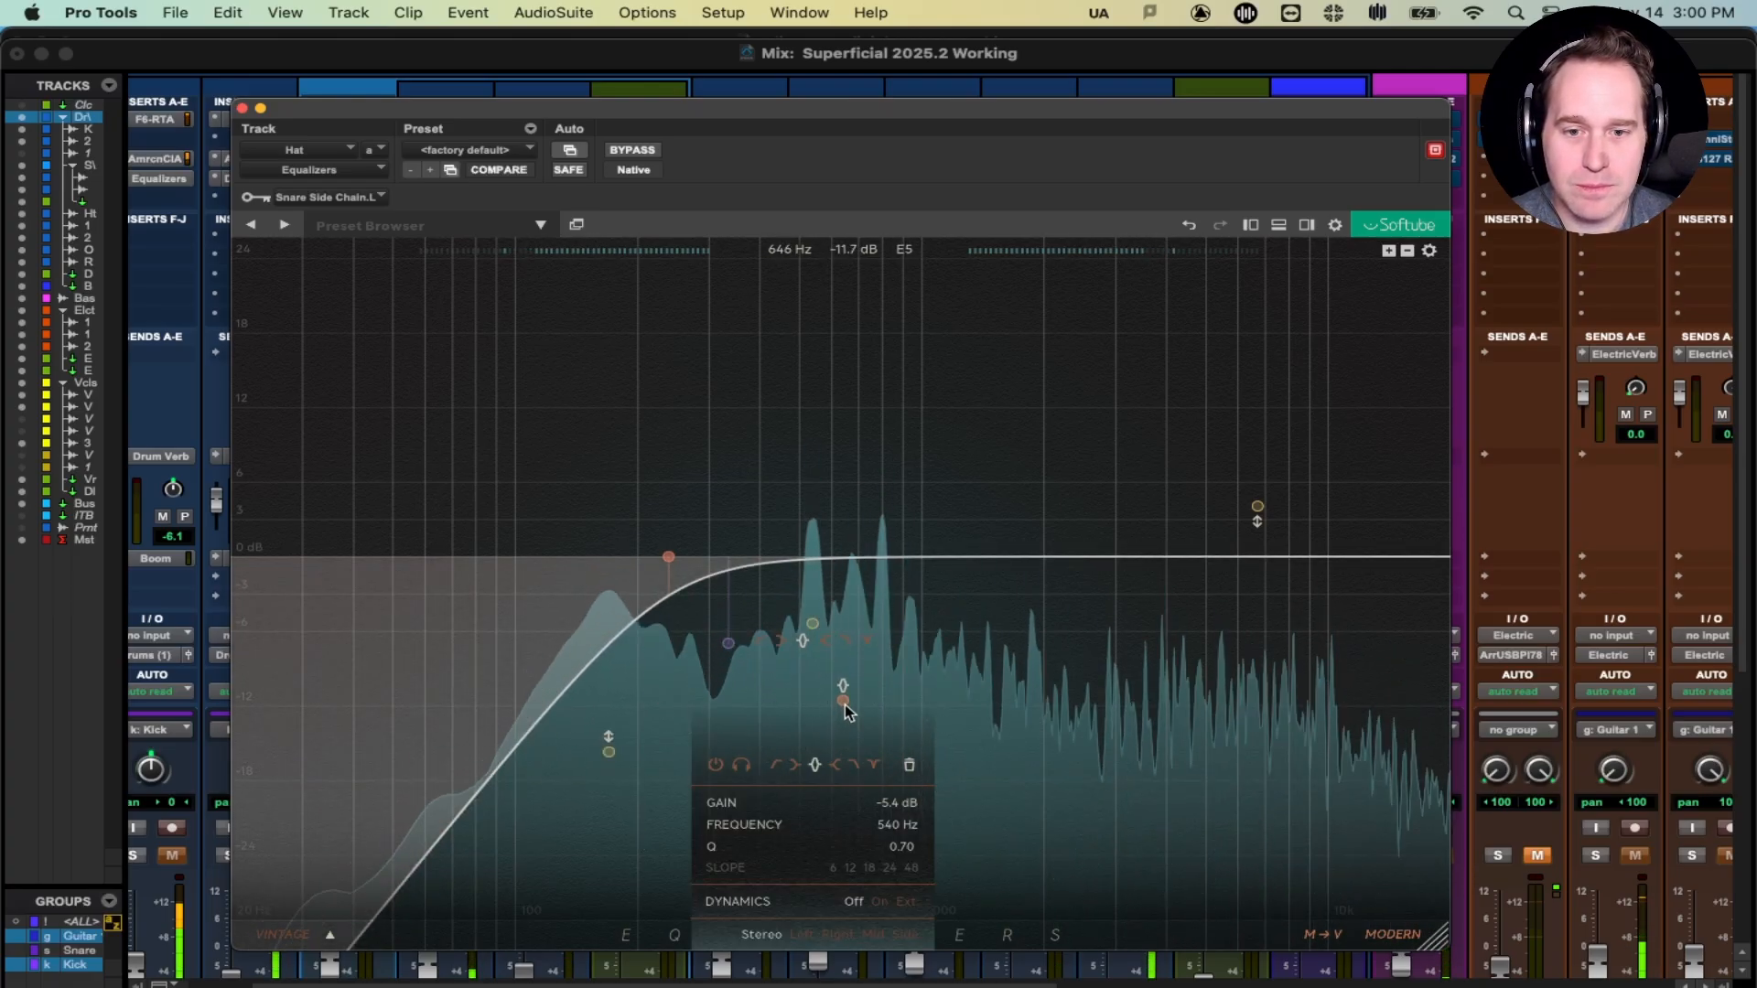
pyautogui.press('space')
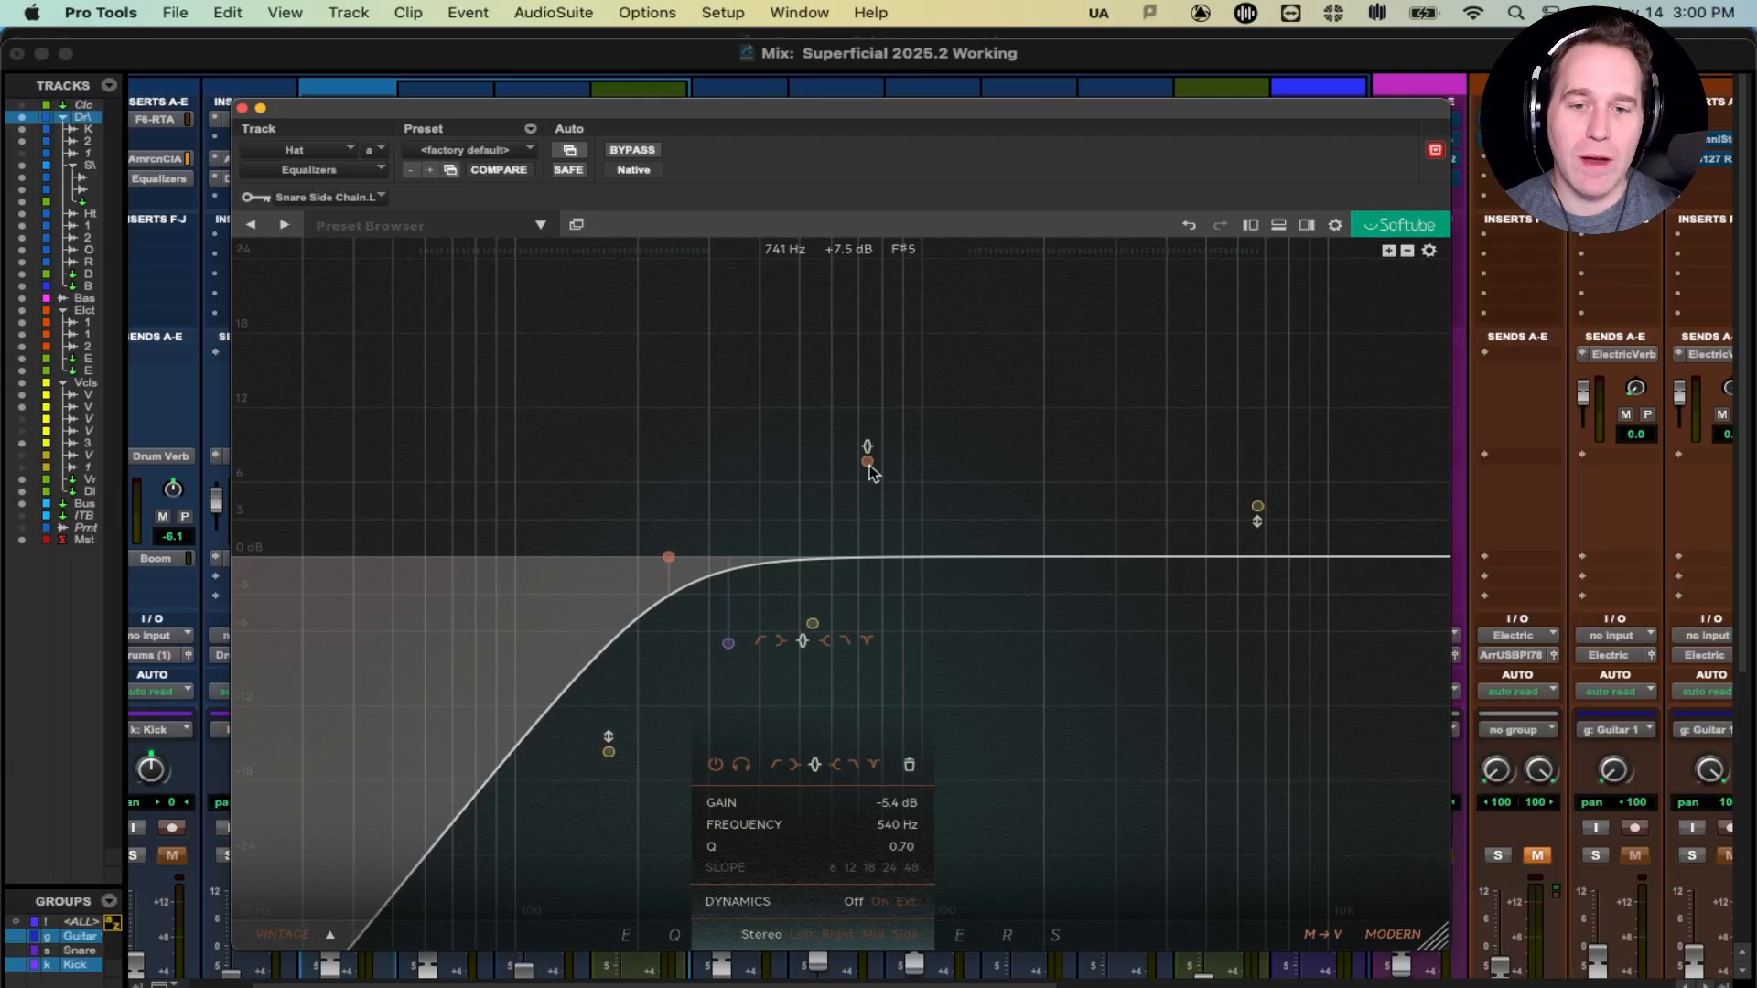
pyautogui.press('space')
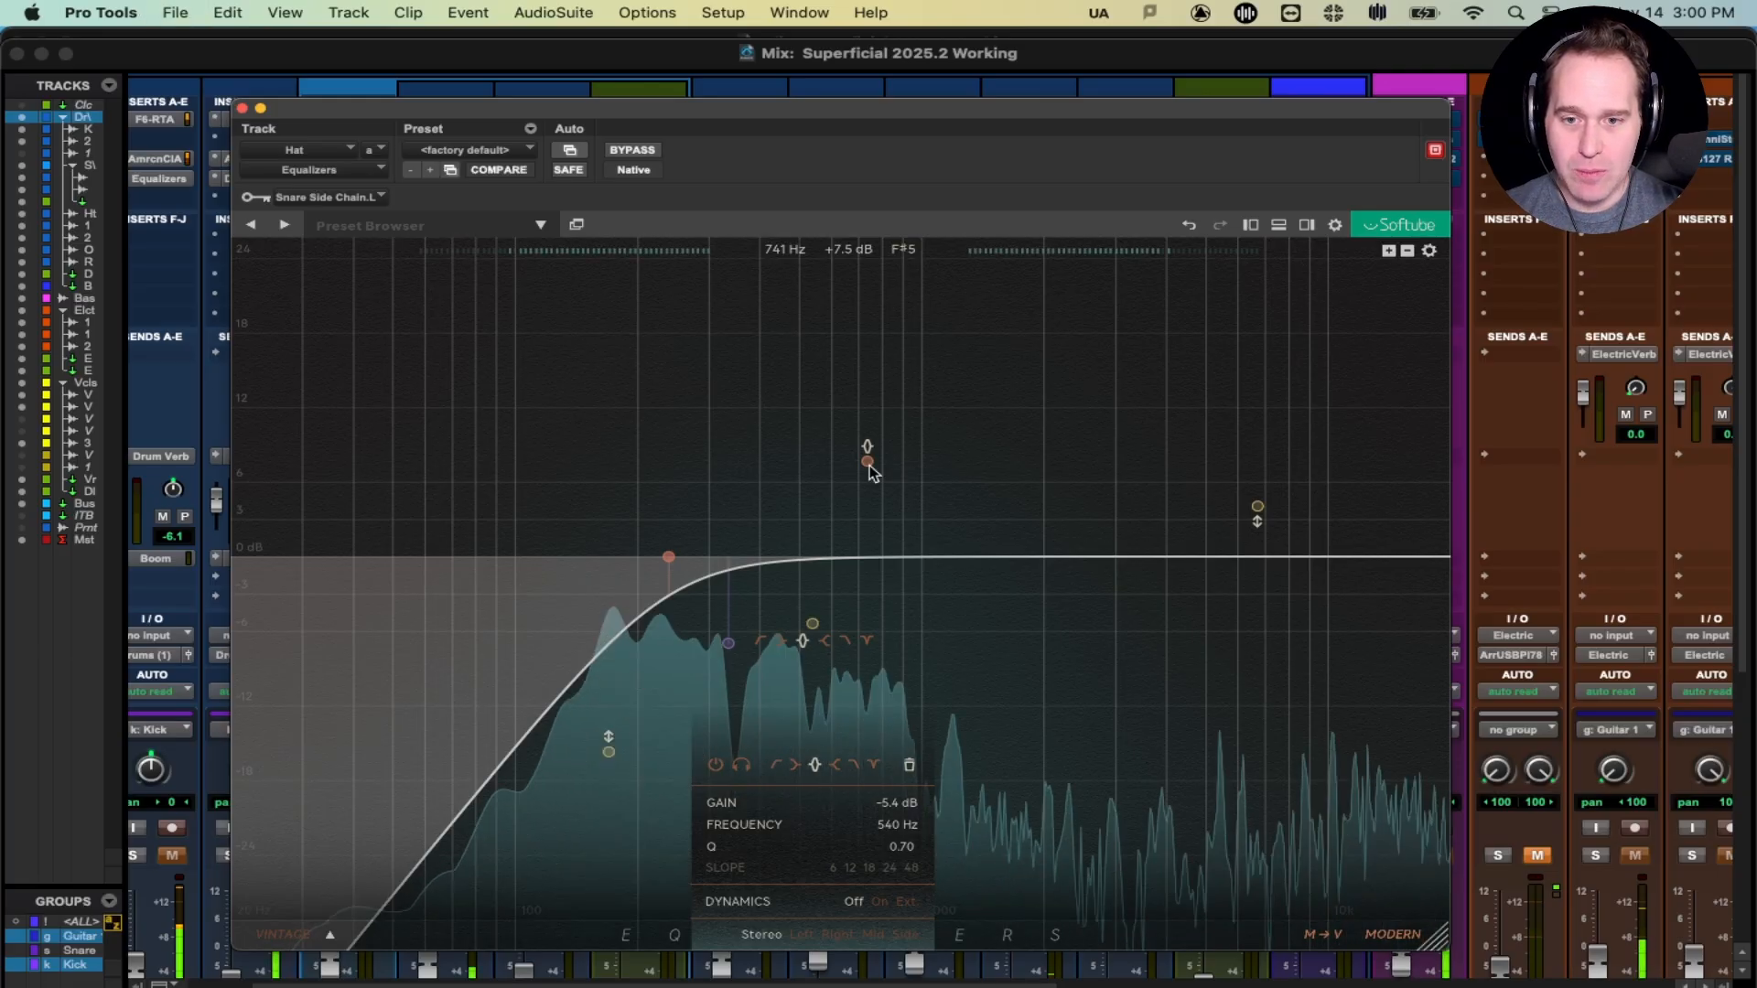
pyautogui.click(728, 646)
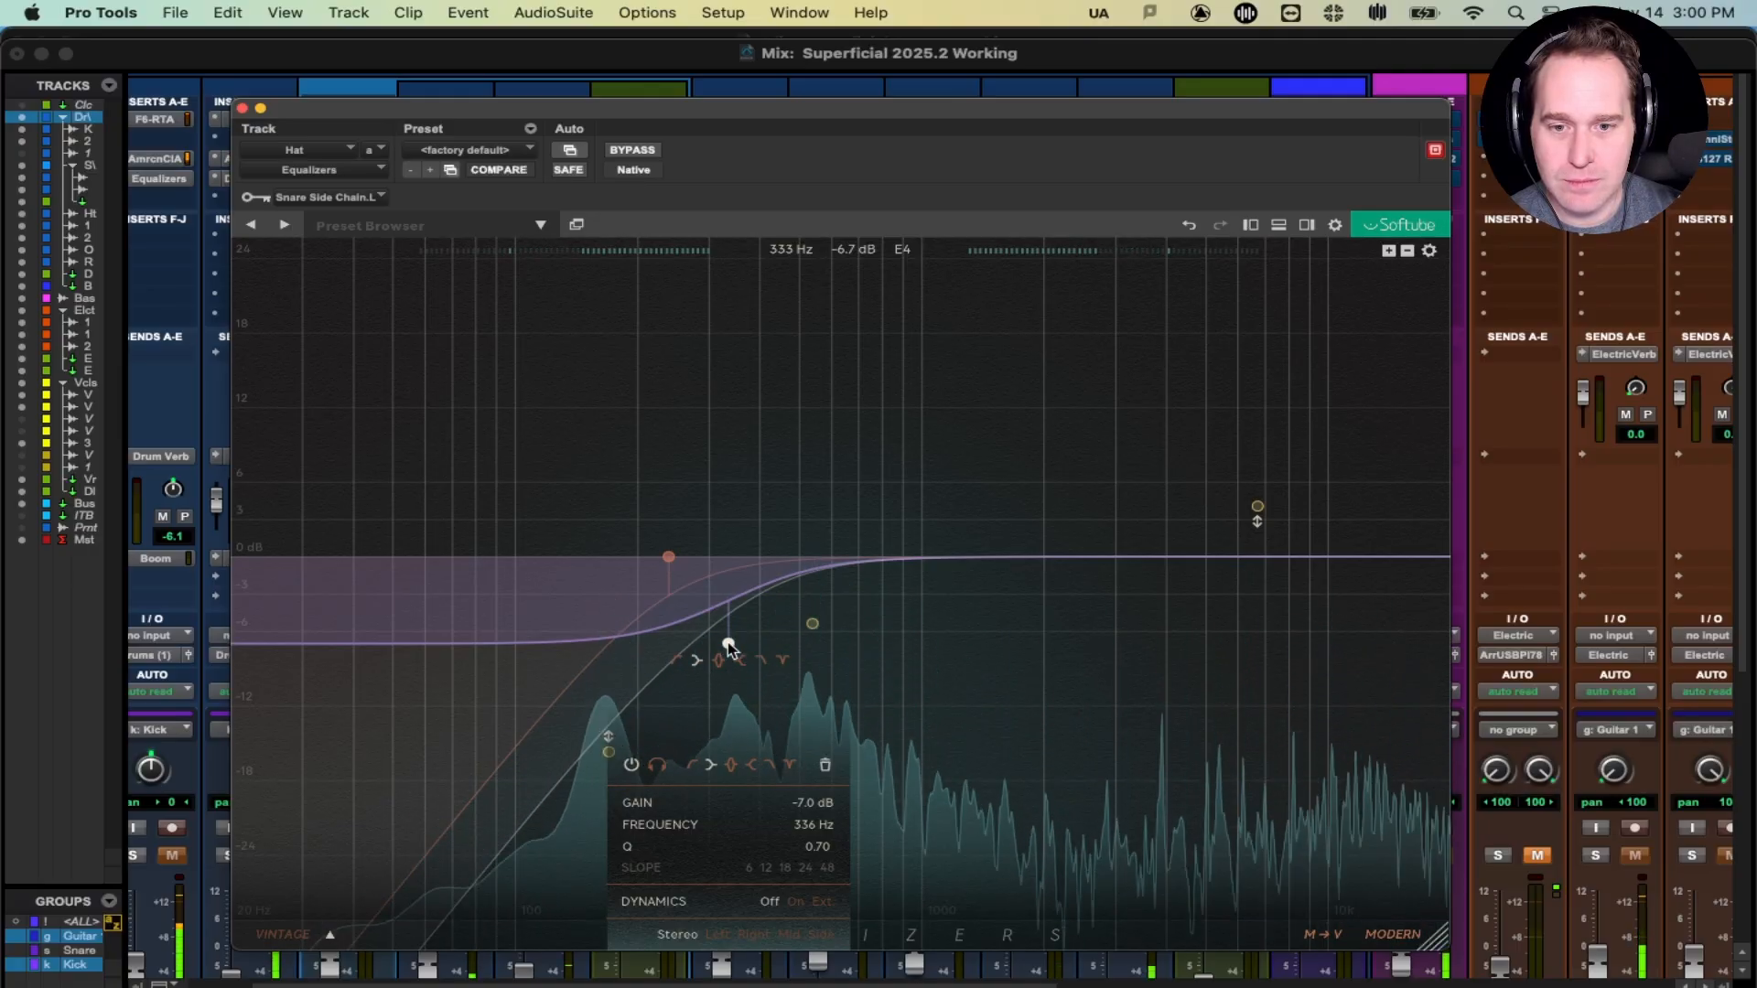
pyautogui.click(813, 626)
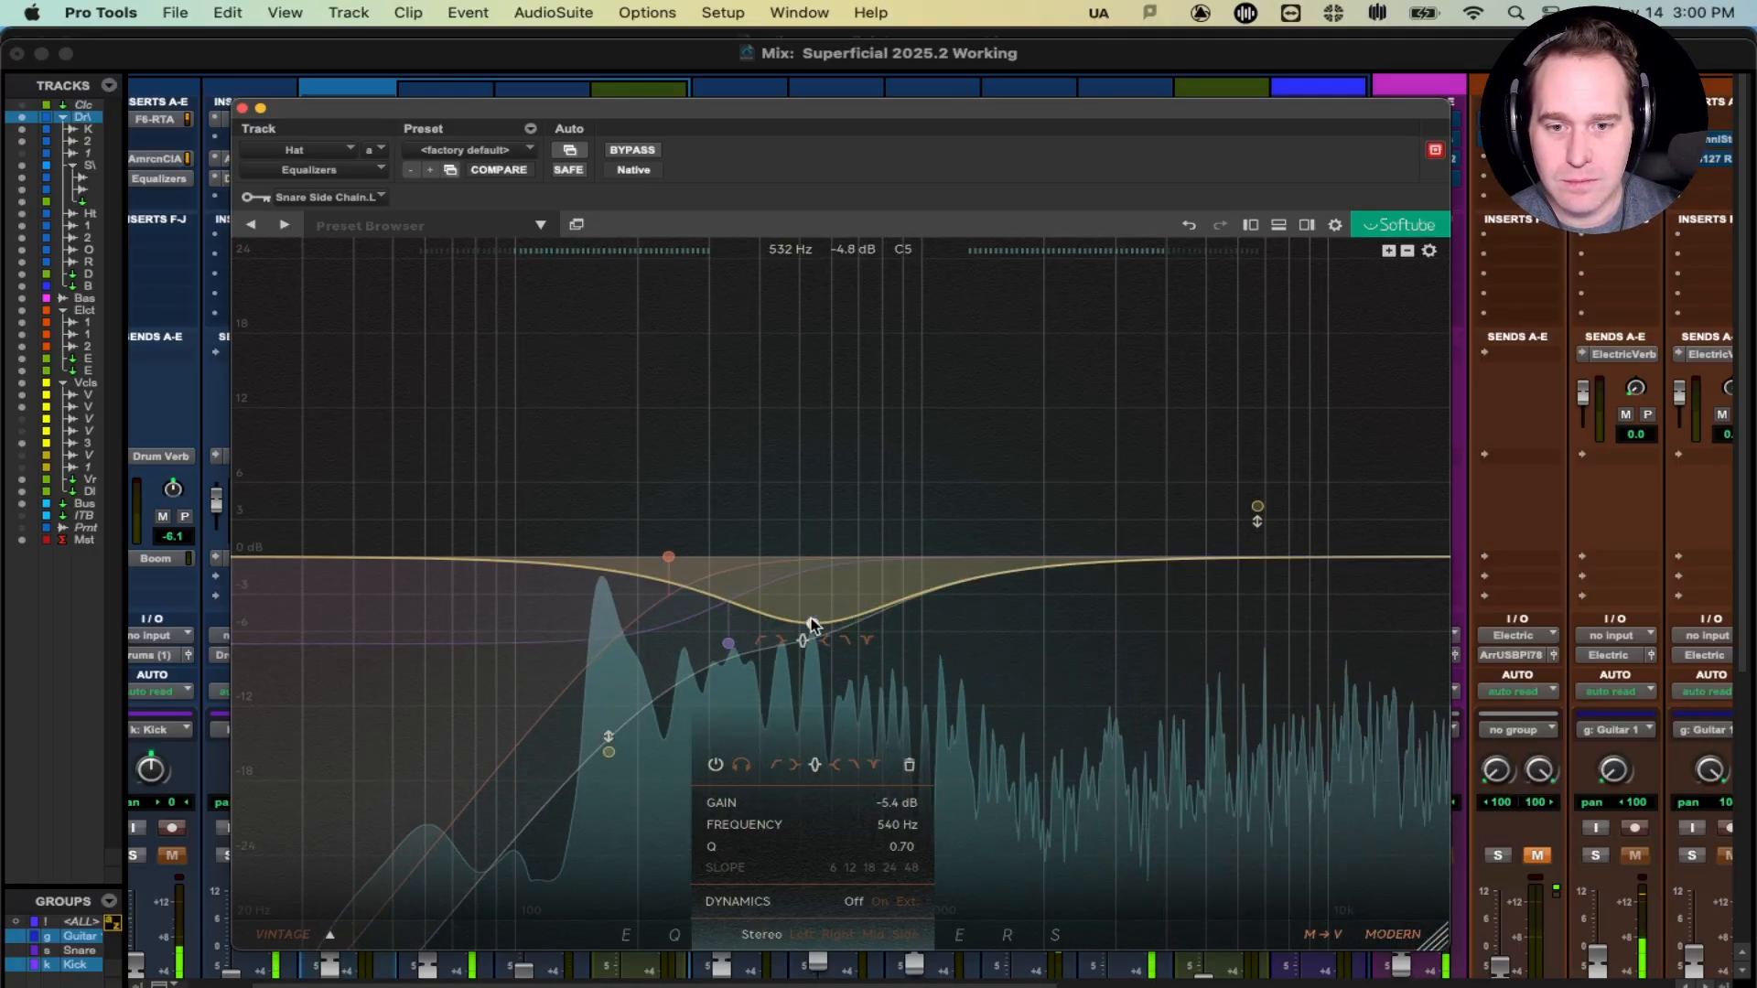
pyautogui.moveTo(813, 626); pyautogui.dragTo(833, 617)
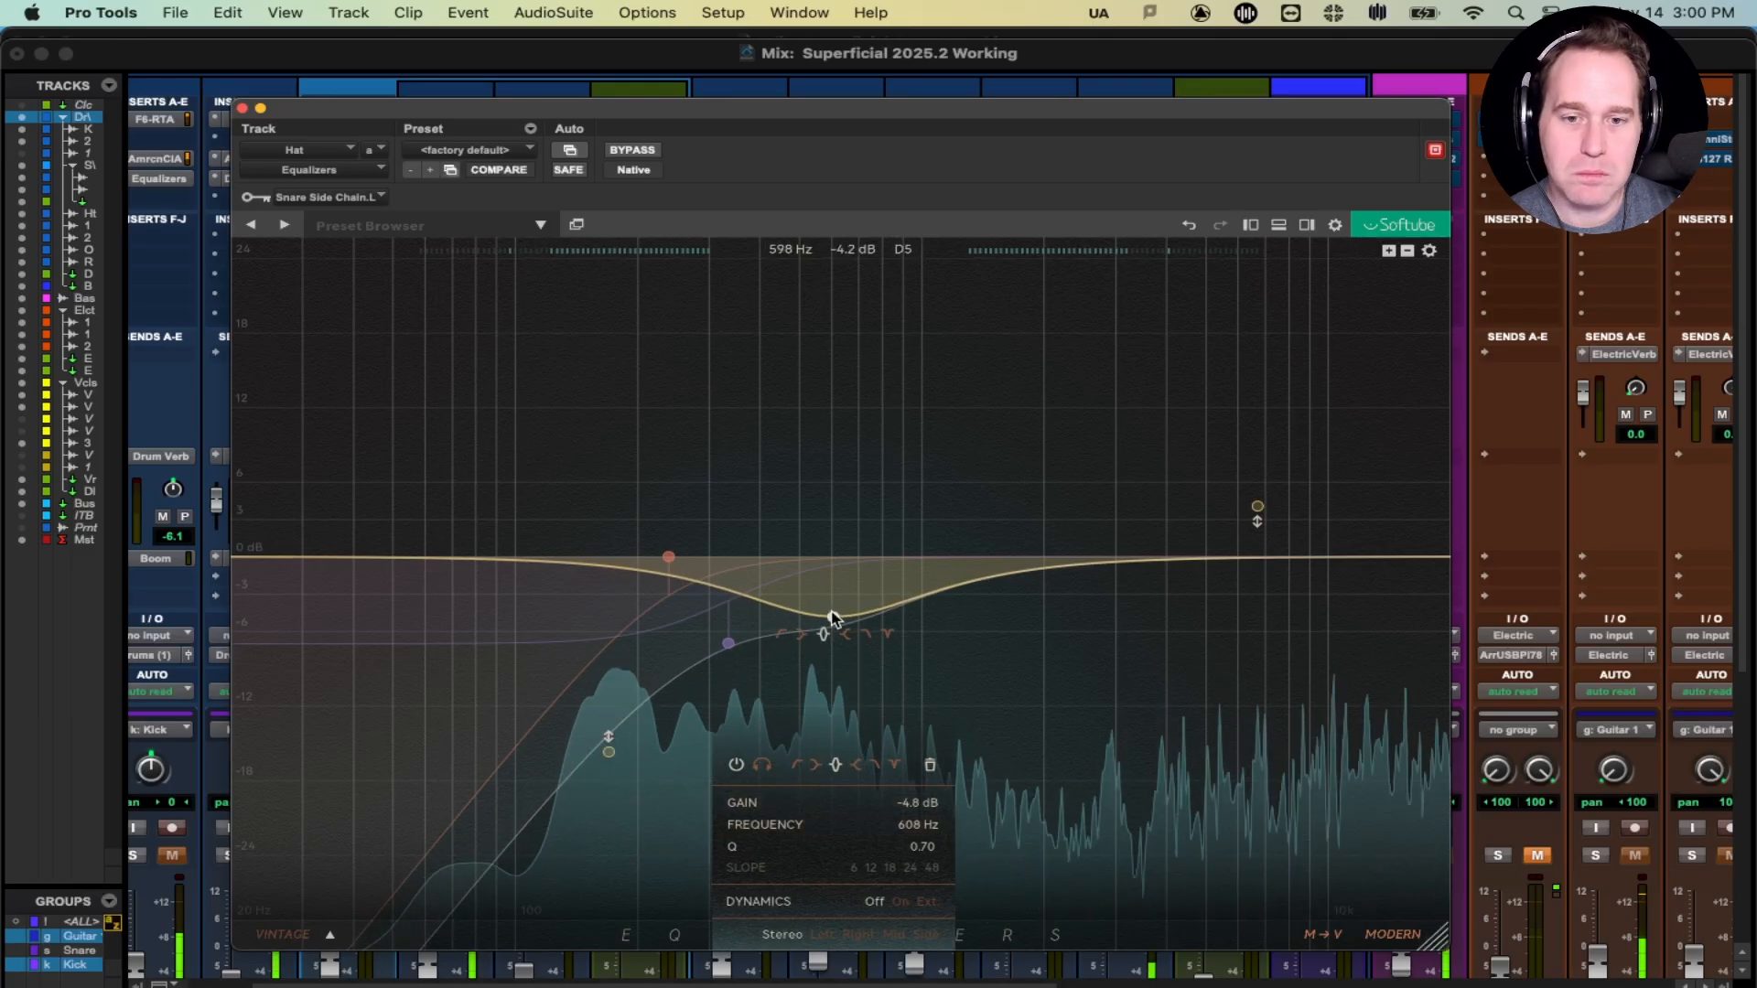
pyautogui.moveTo(832, 618); pyautogui.dragTo(821, 620)
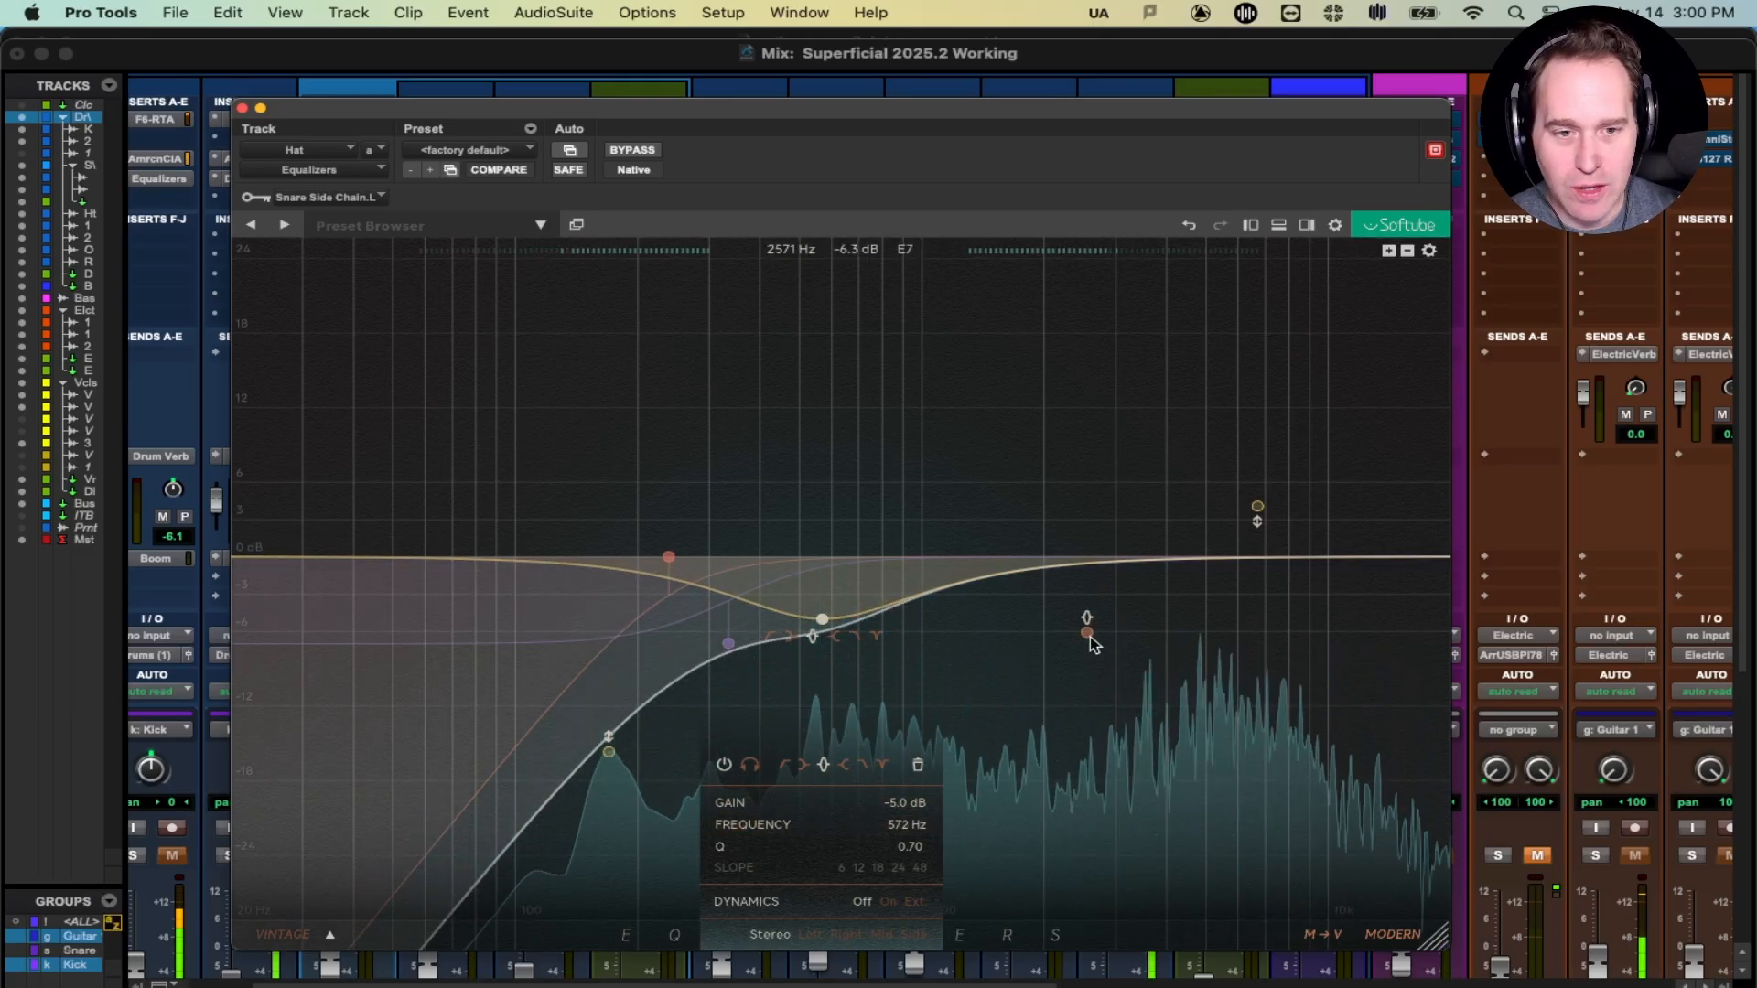
# - Key the 171 Hz dynamic notch band from the Snare SC bus, then stop playback
pyautogui.click(609, 753)
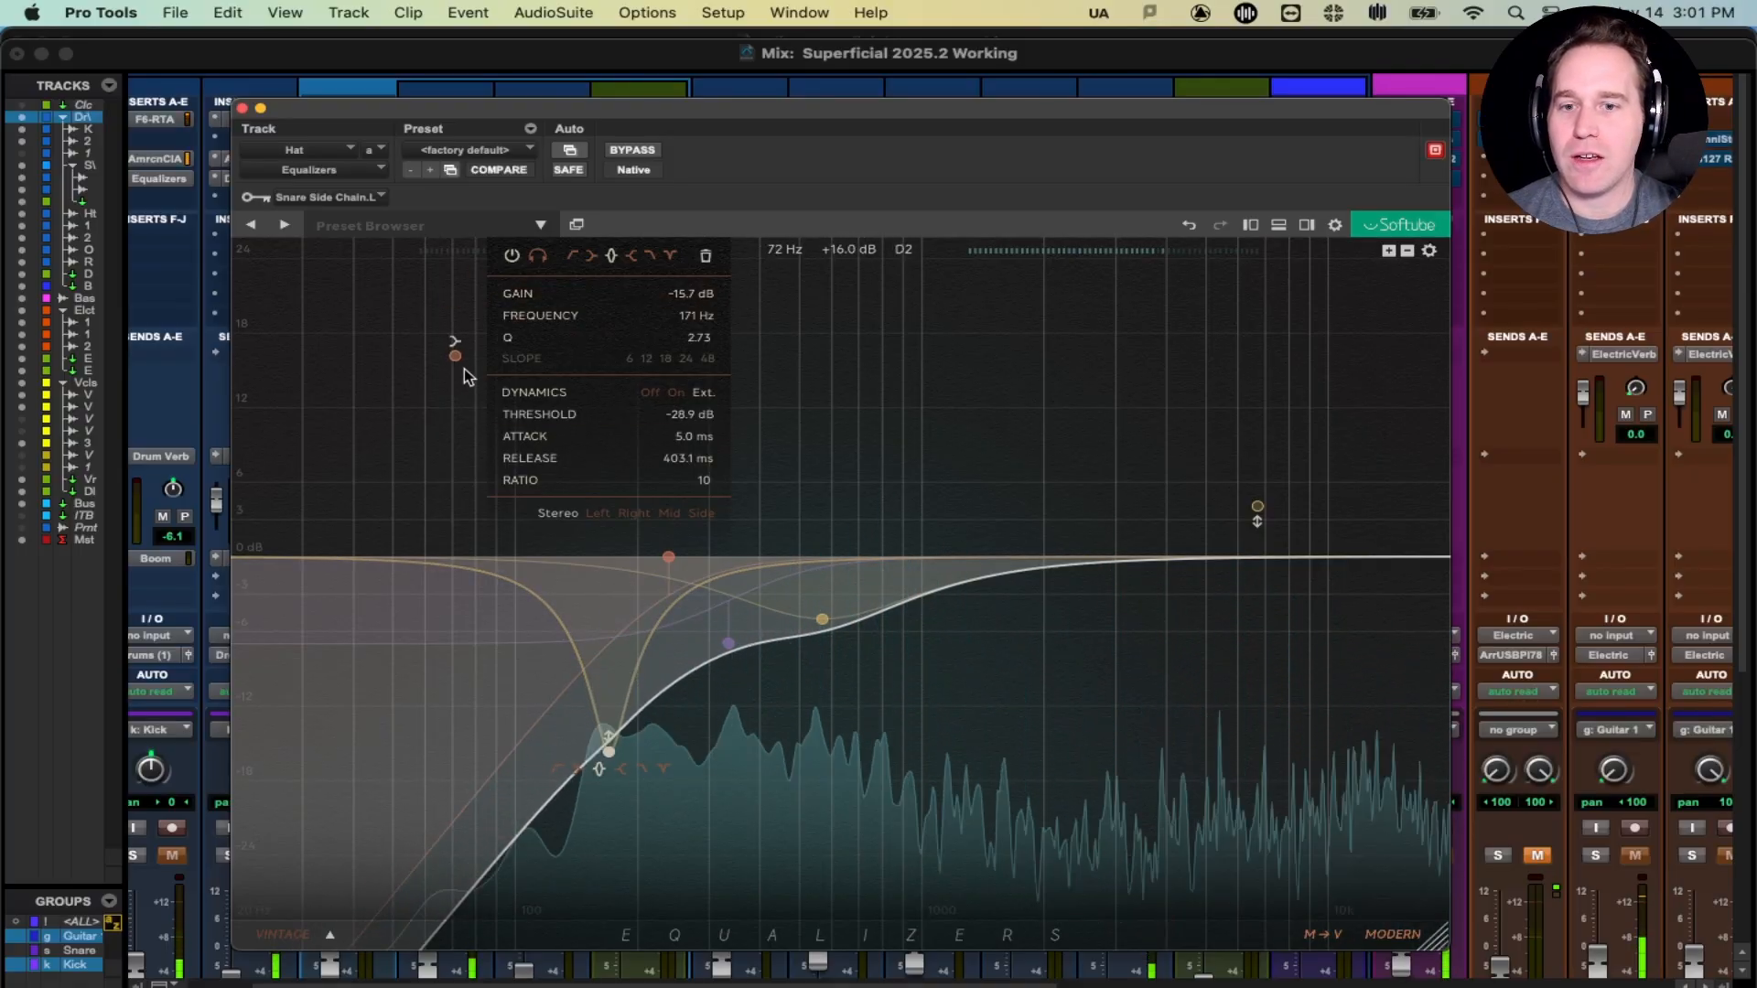
pyautogui.click(342, 197)
pyautogui.moveTo(344, 201)
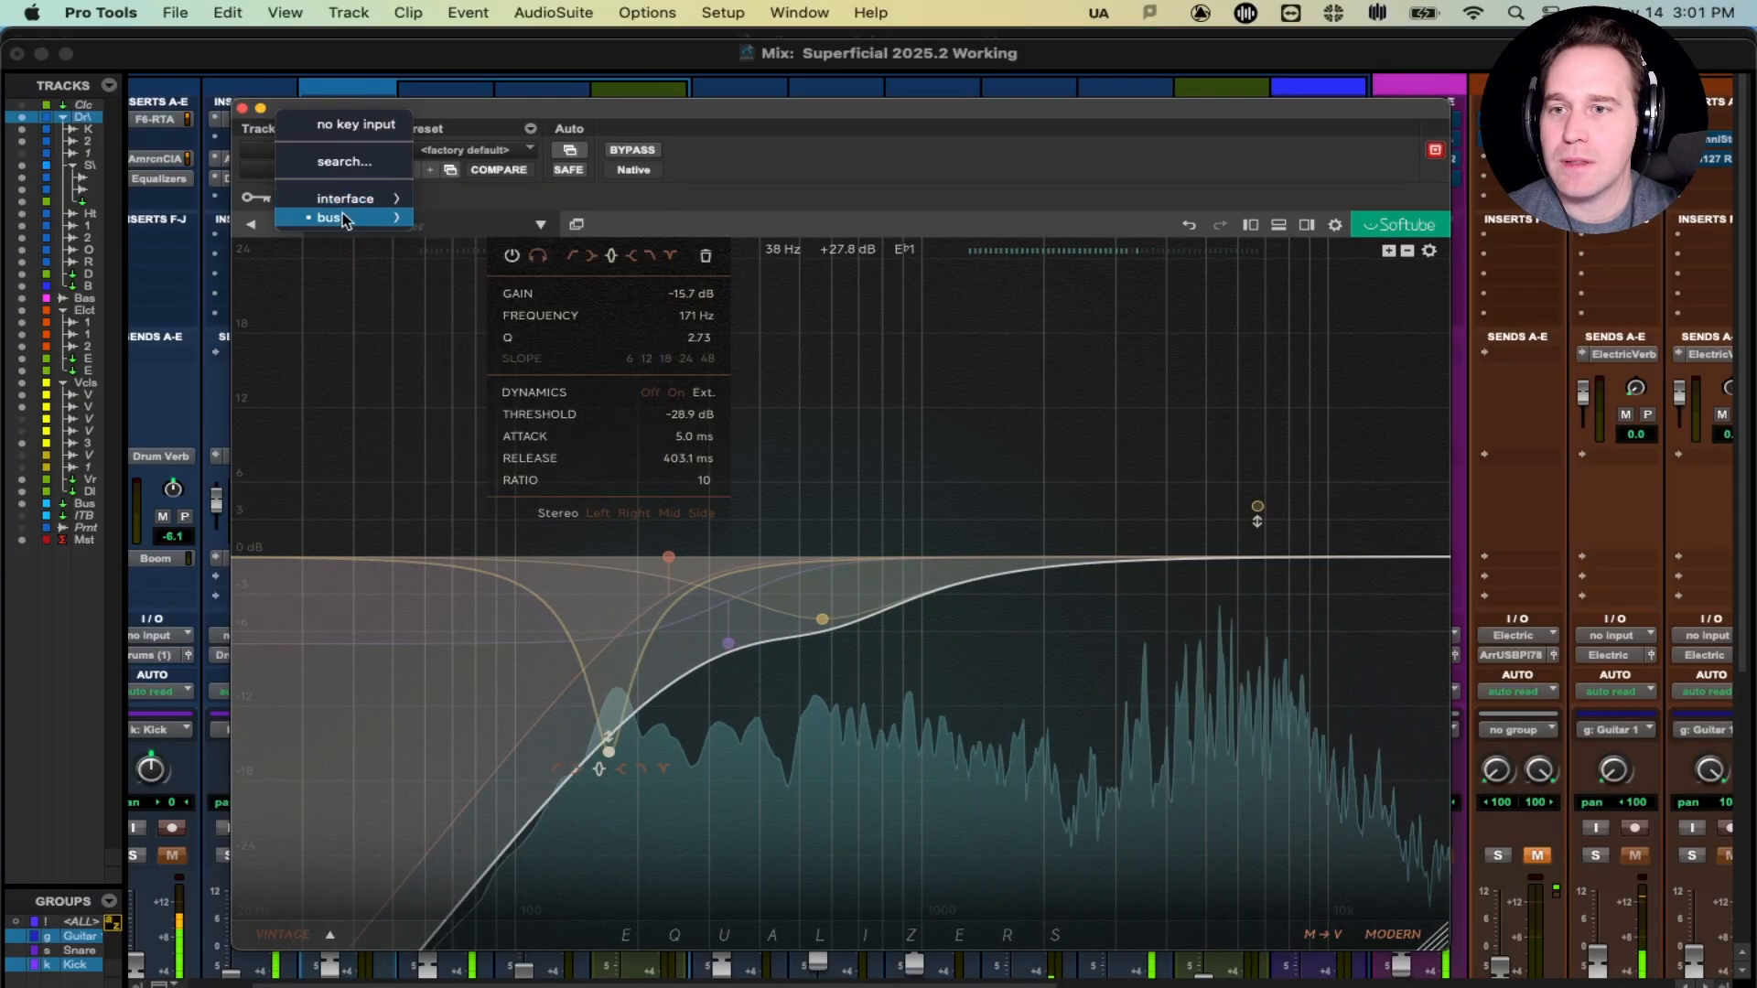
pyautogui.click(527, 523)
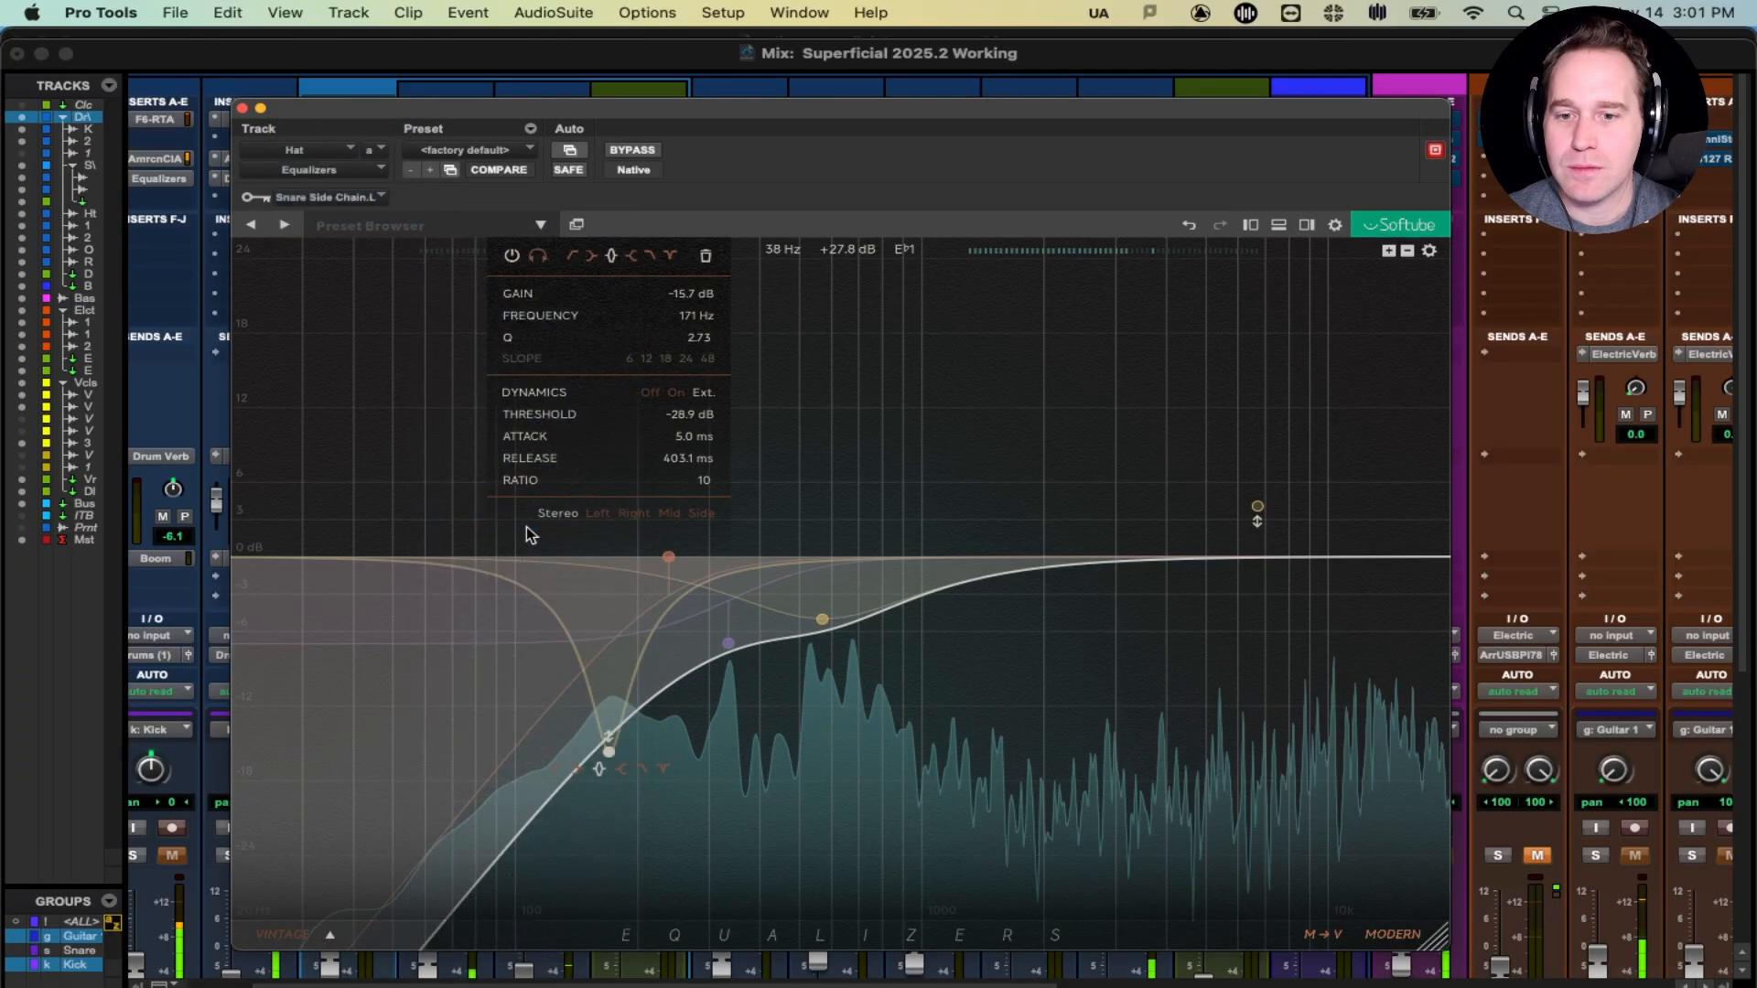
pyautogui.press('space')
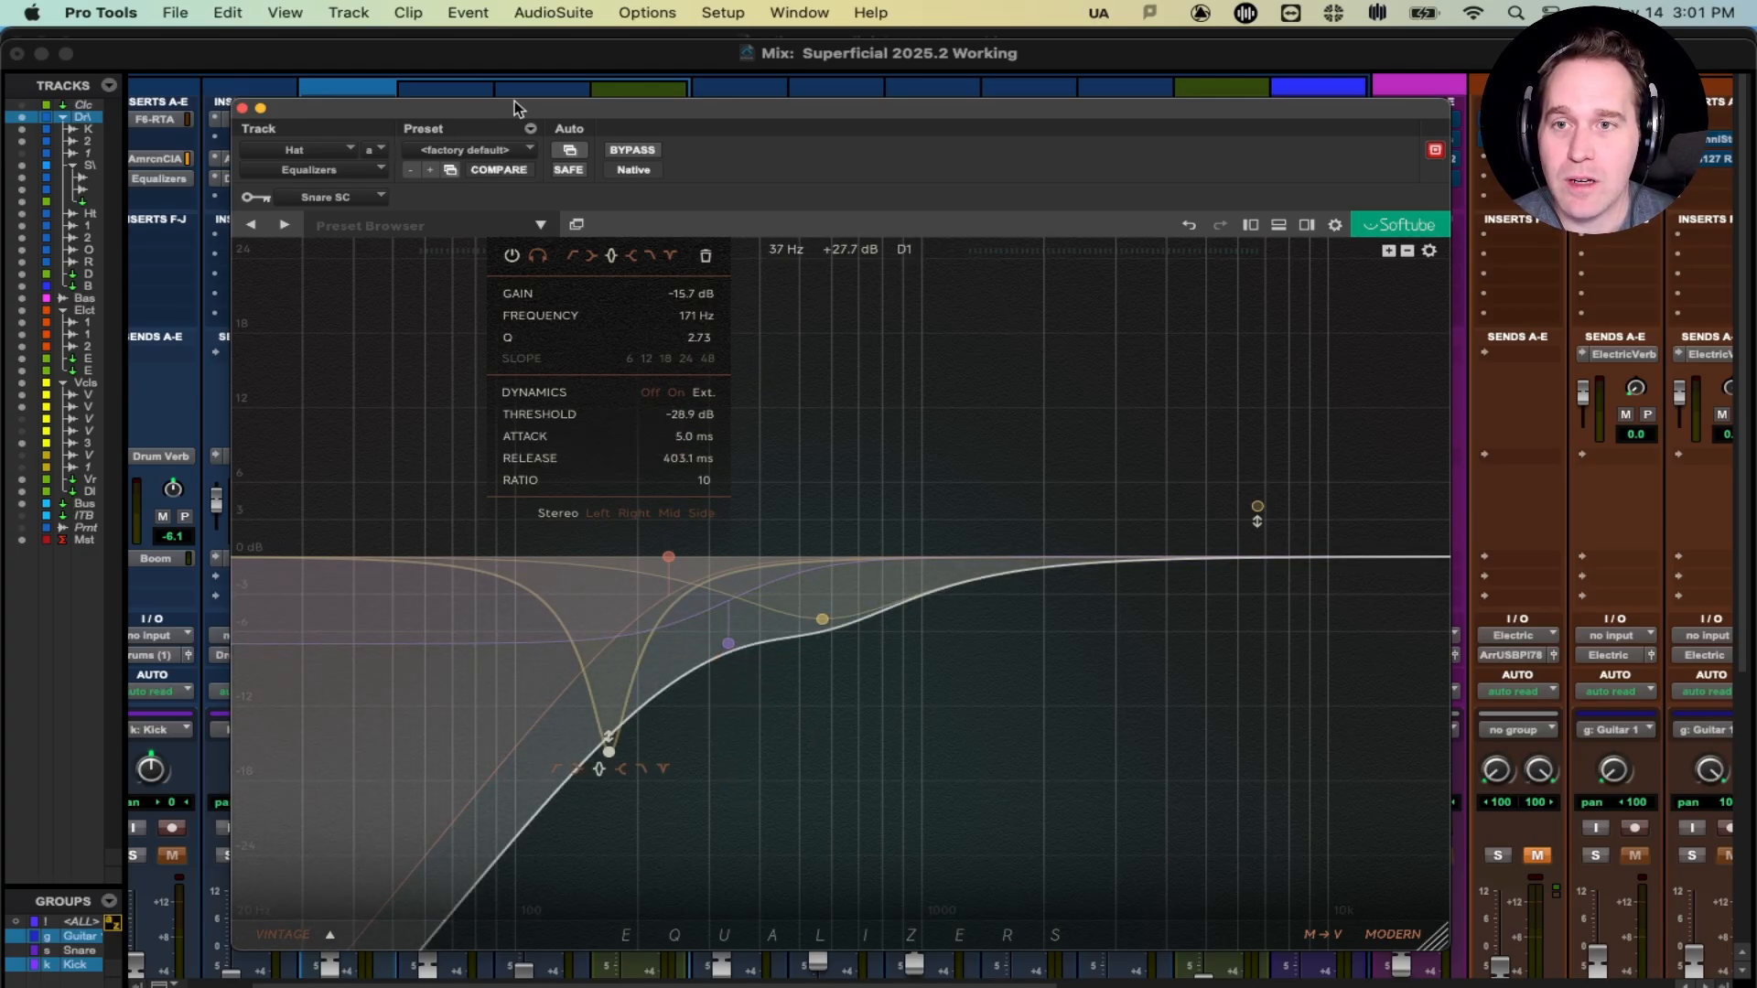
# - Raise the EQ window, confirm Snare SC is still the key input, and resume playback
pyautogui.moveTo(515, 108); pyautogui.dragTo(521, 72)
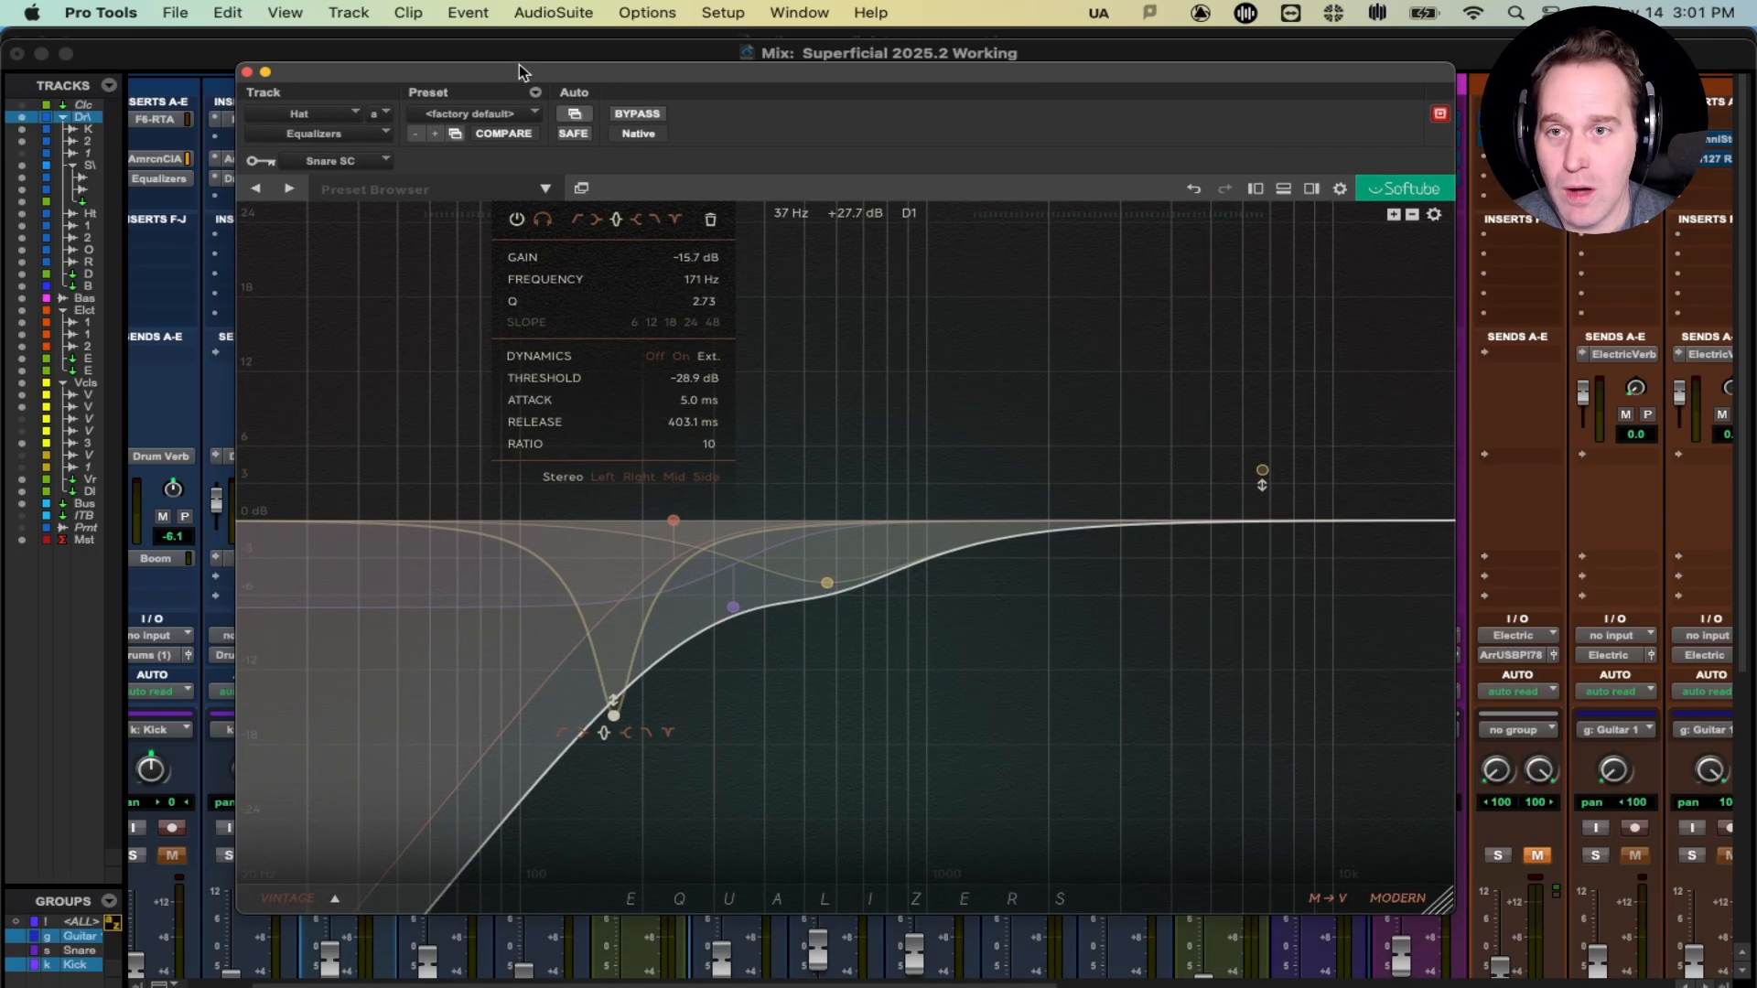
pyautogui.click(359, 174)
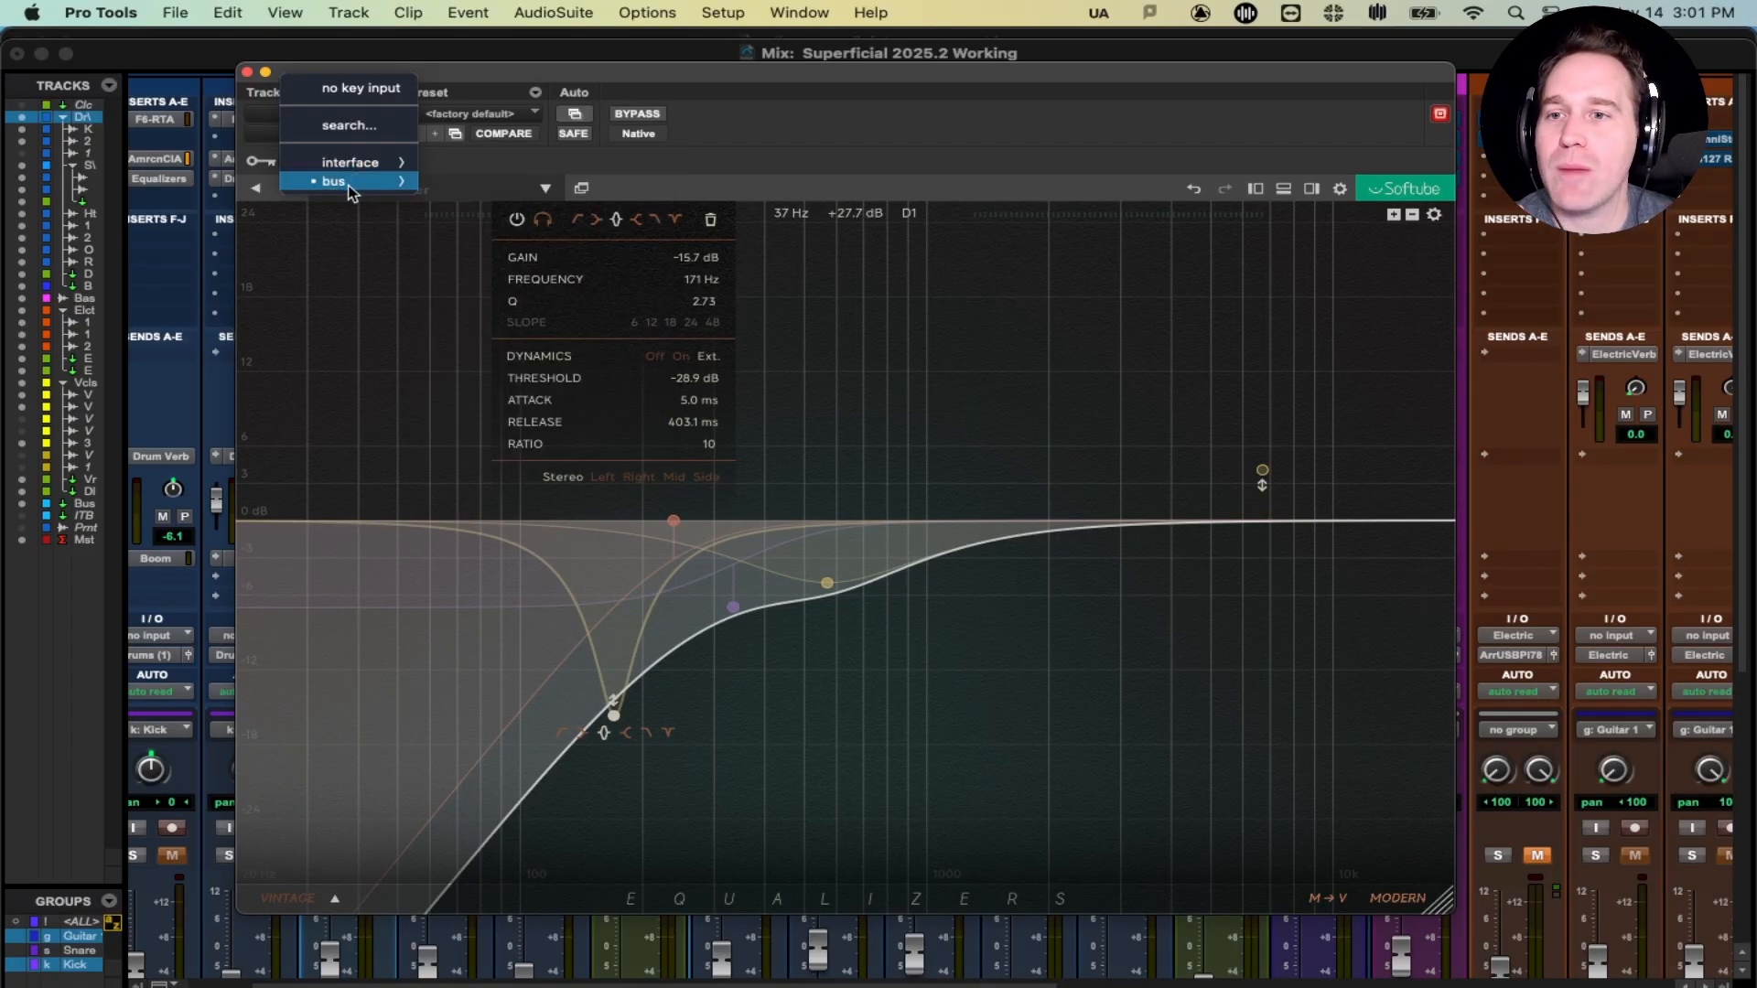
pyautogui.moveTo(348, 181)
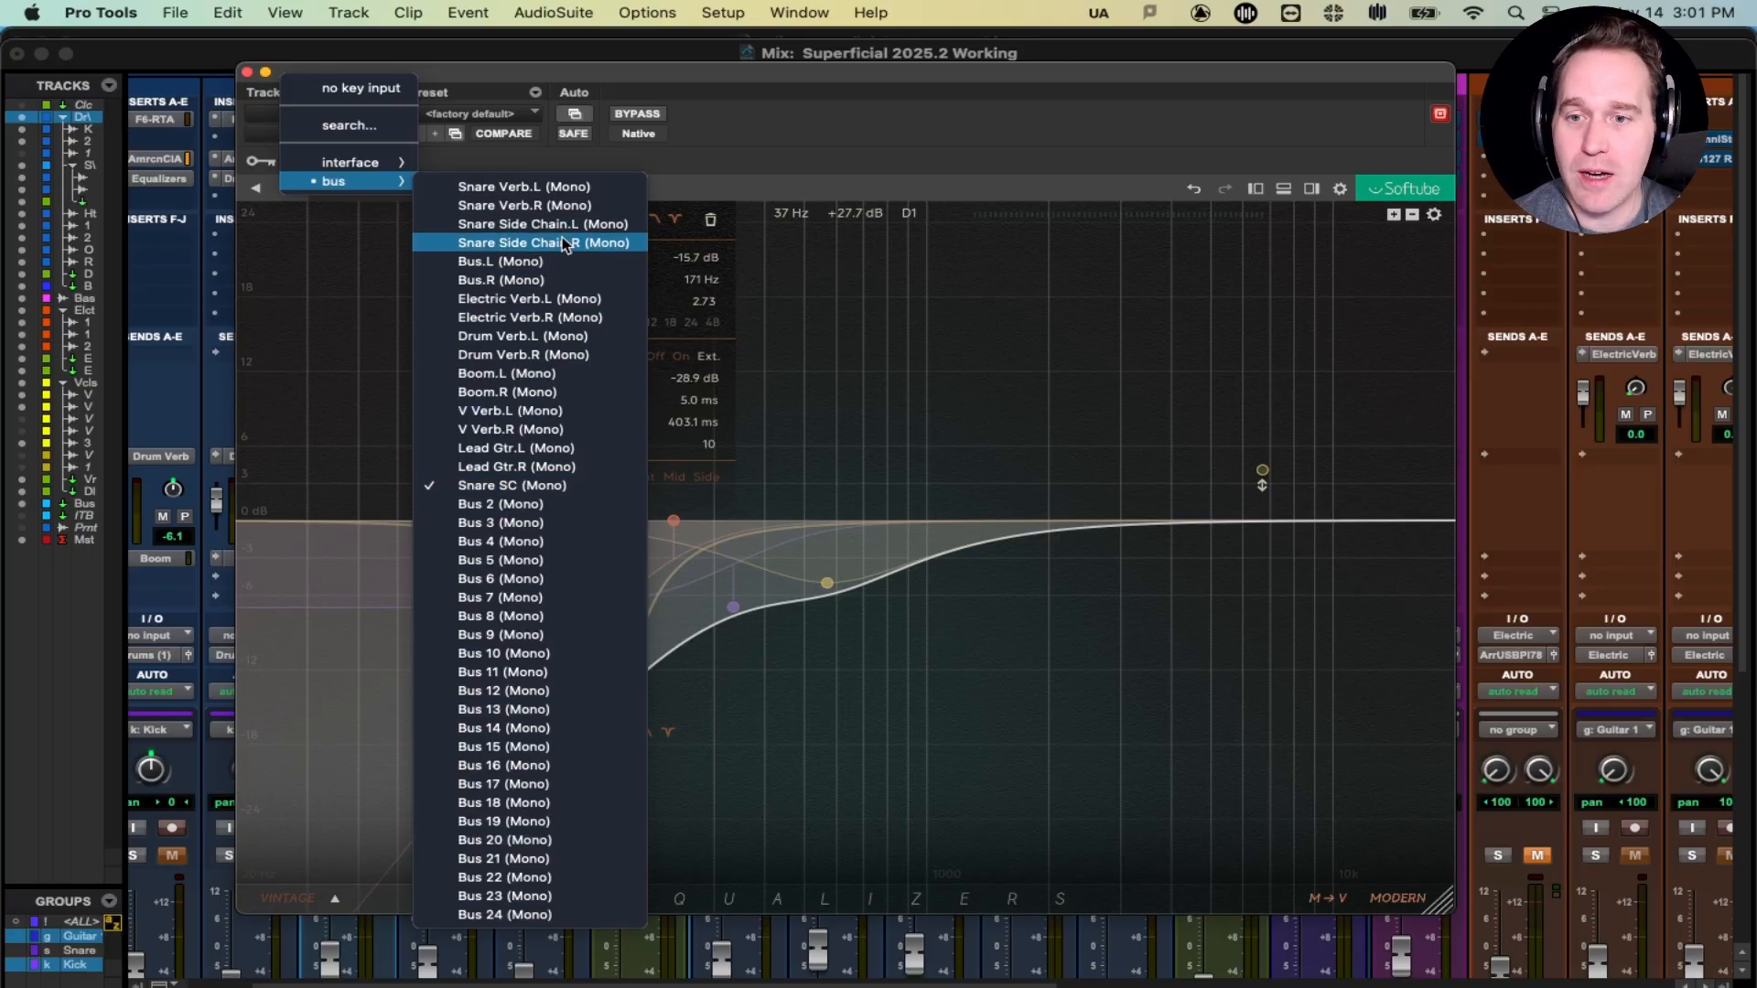
pyautogui.click(677, 83)
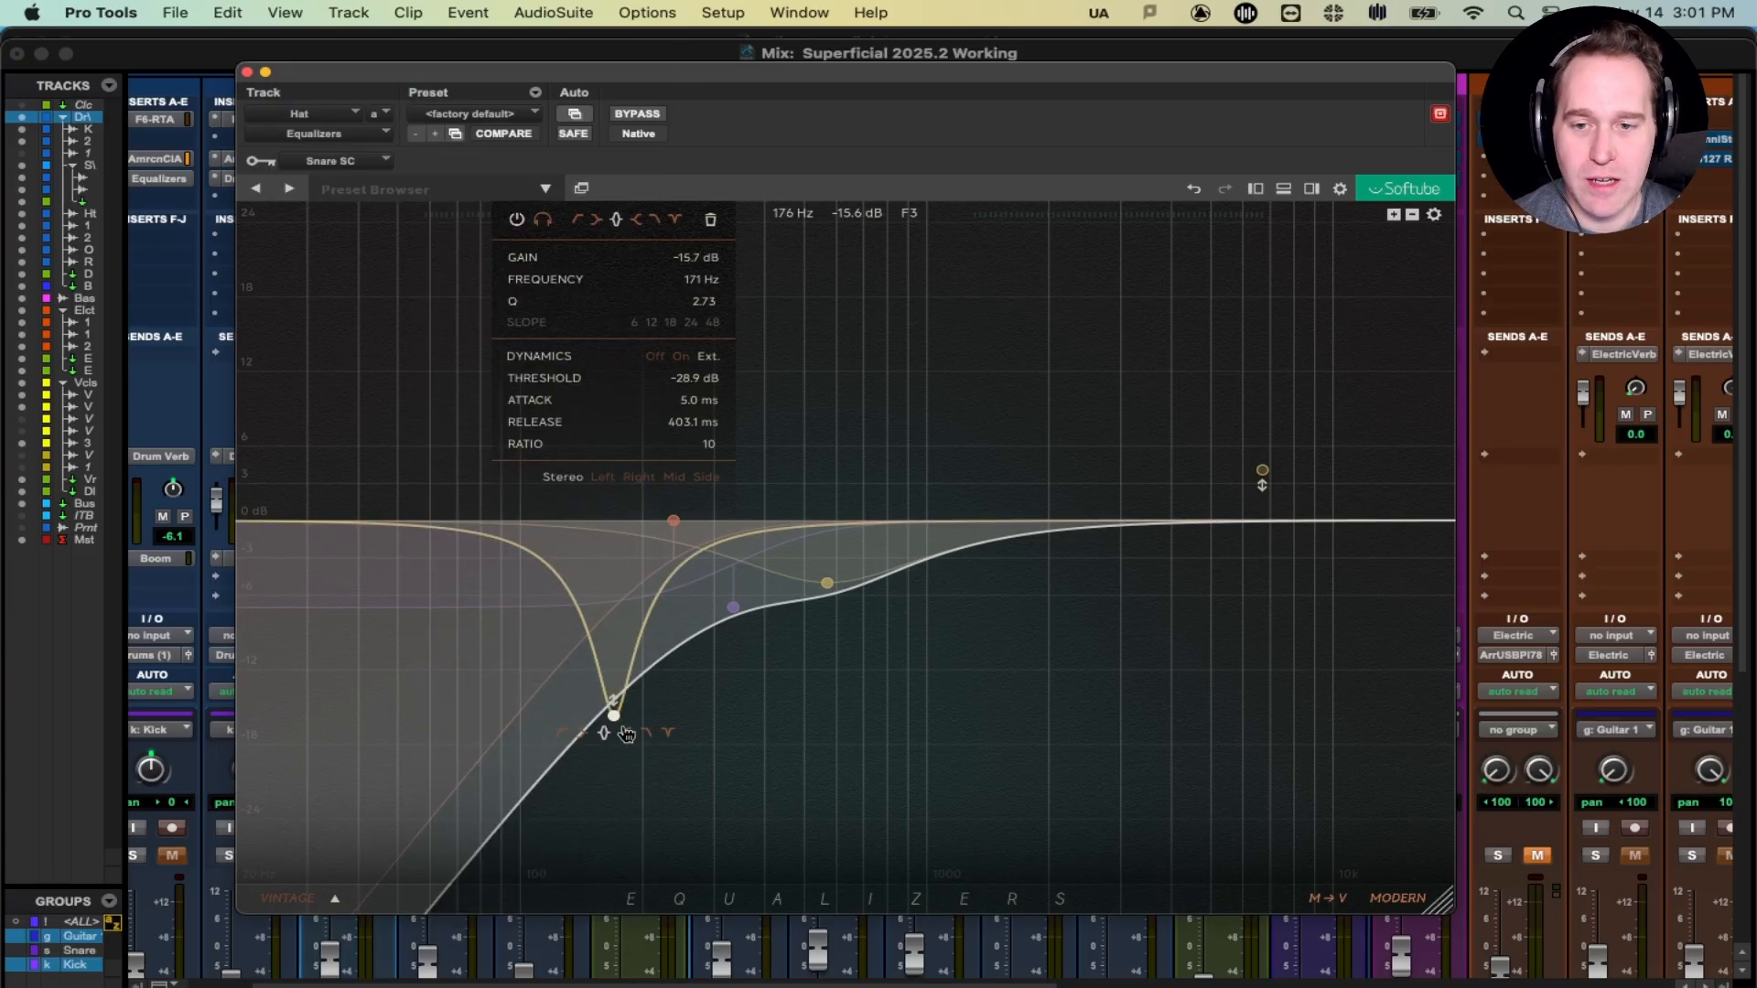
pyautogui.press('space')
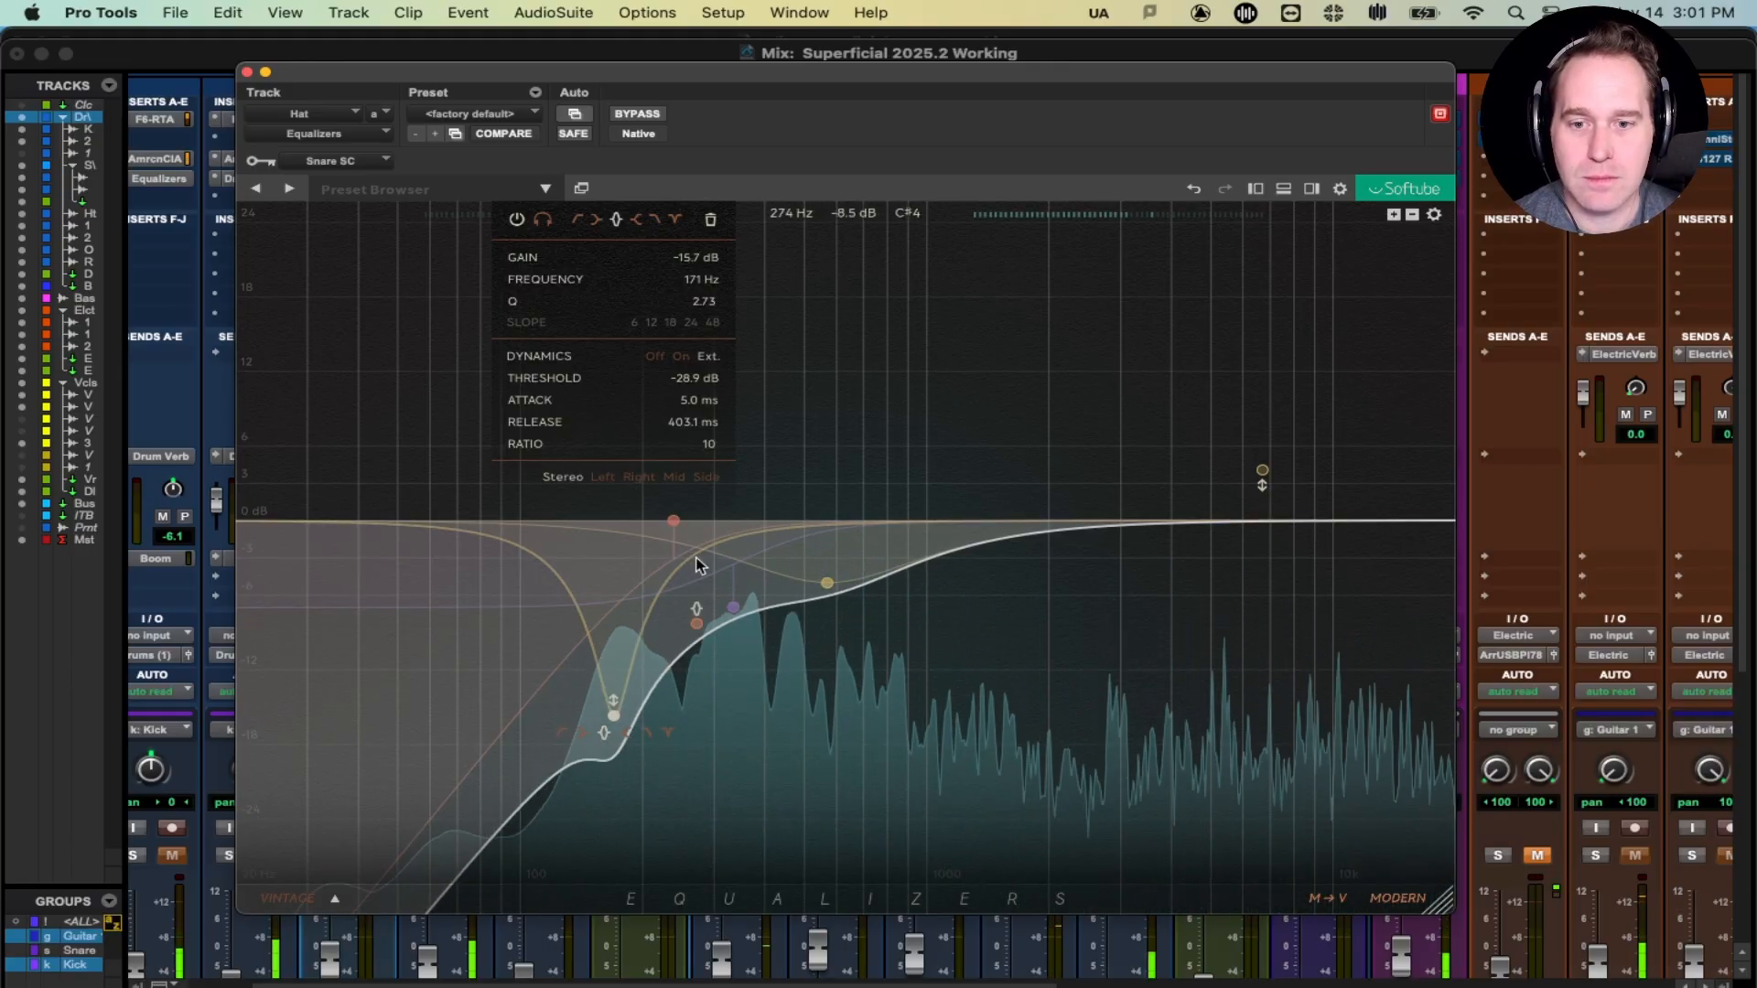
# - A/B the 171 Hz notch by muting and unmuting band 2, then replay the hi-hat
pyautogui.click(518, 221)
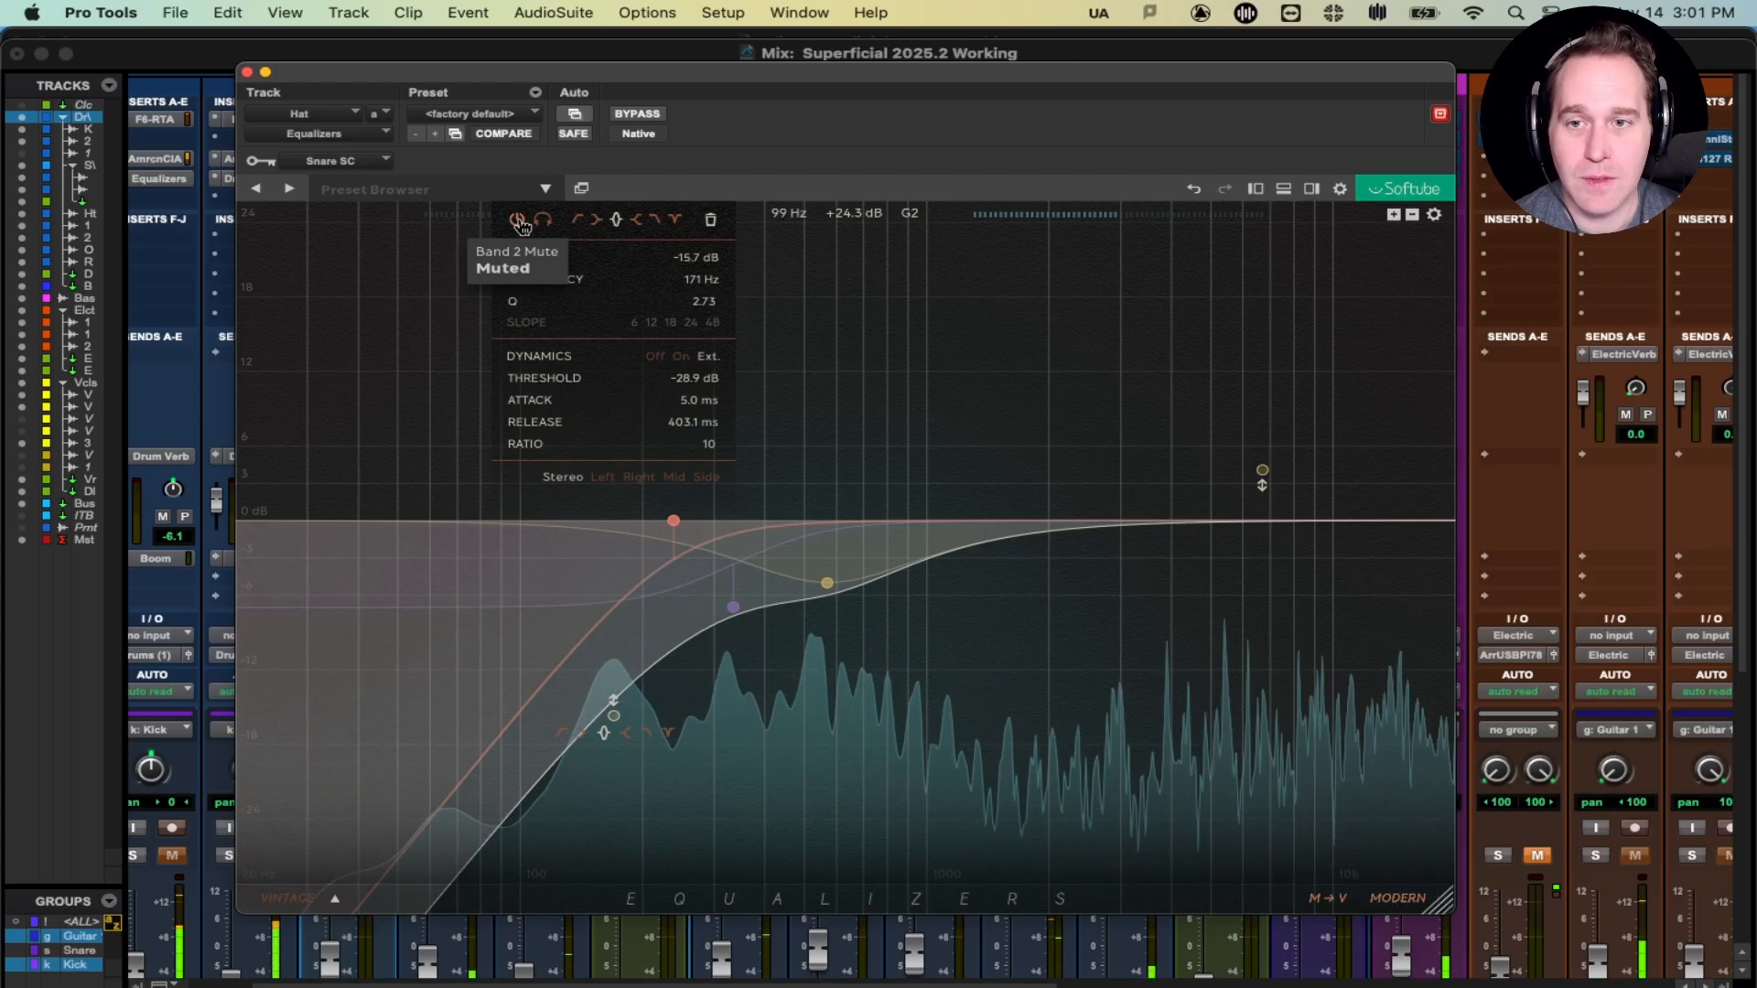
pyautogui.click(518, 220)
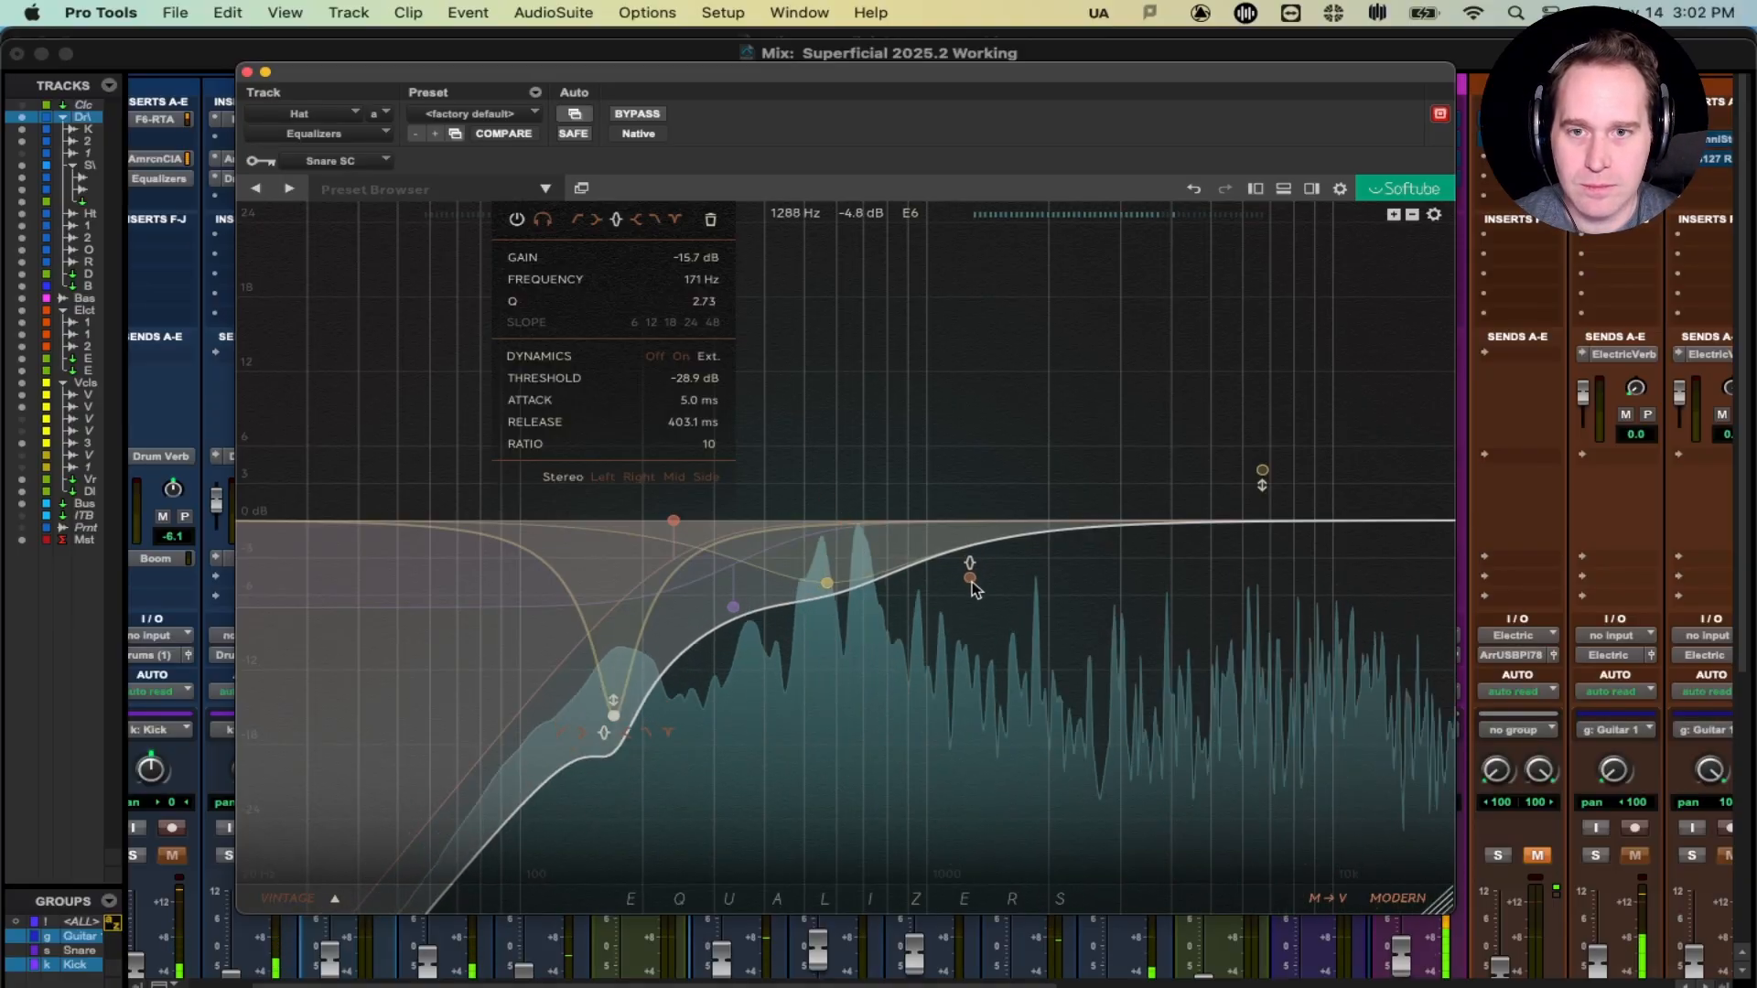
pyautogui.press('space')
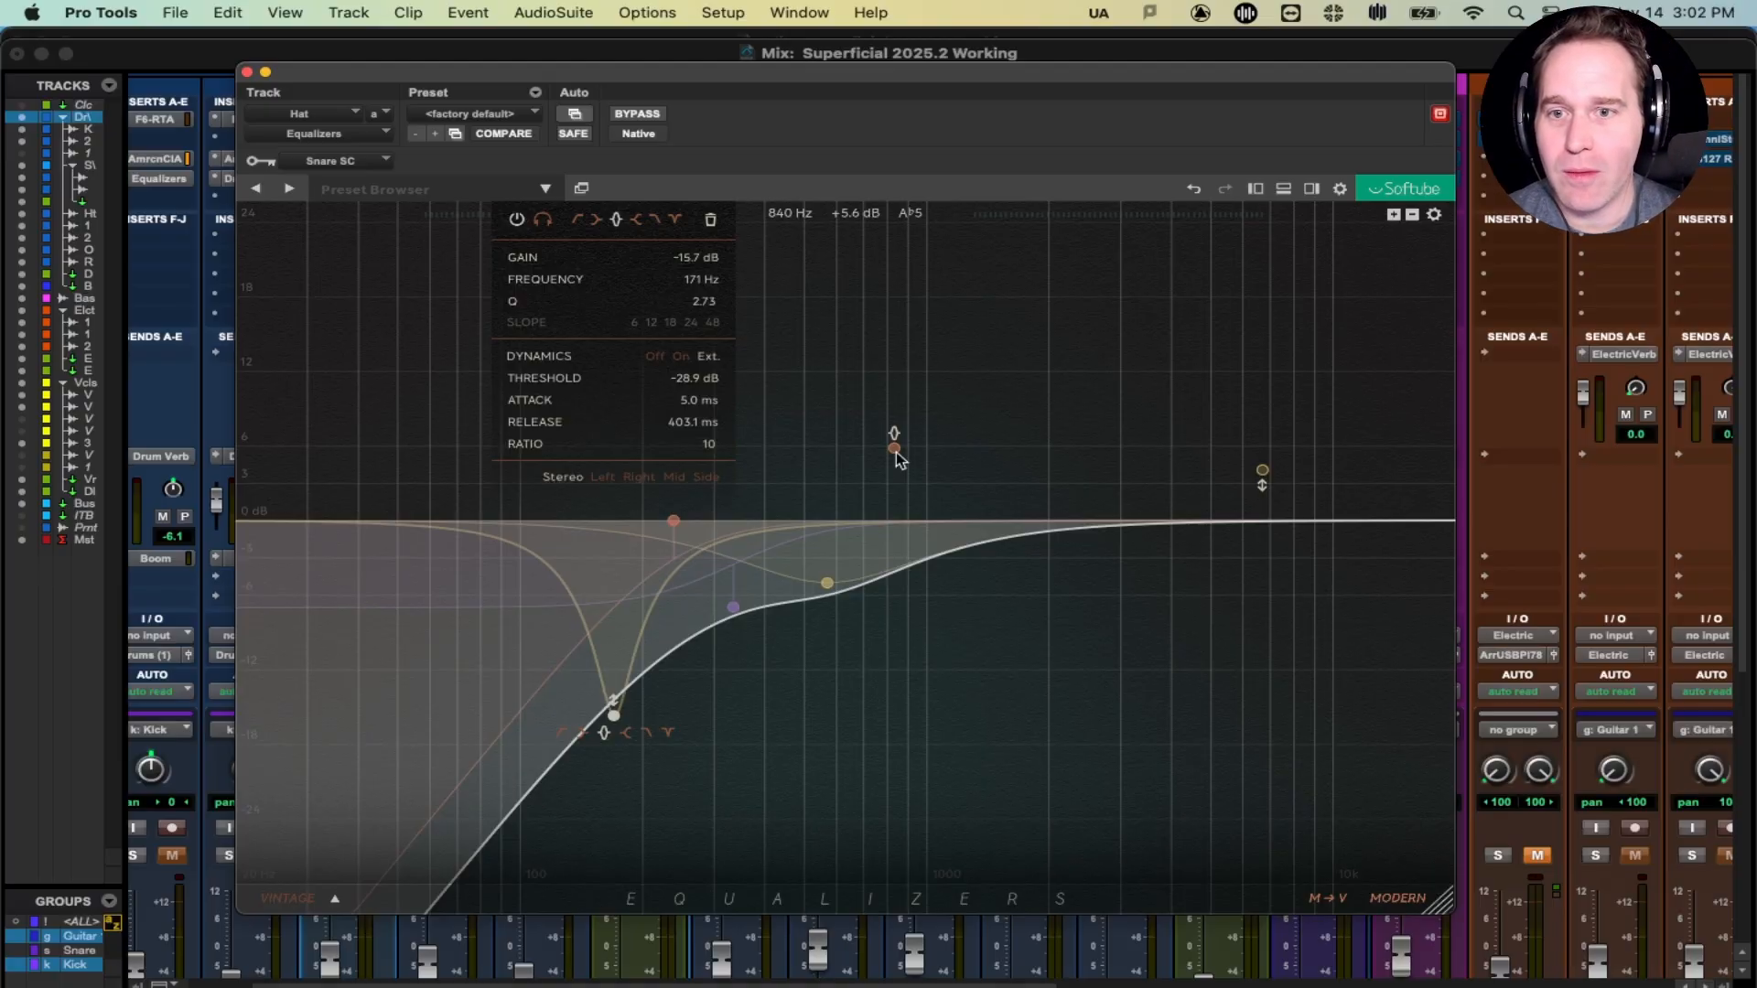
pyautogui.press('space')
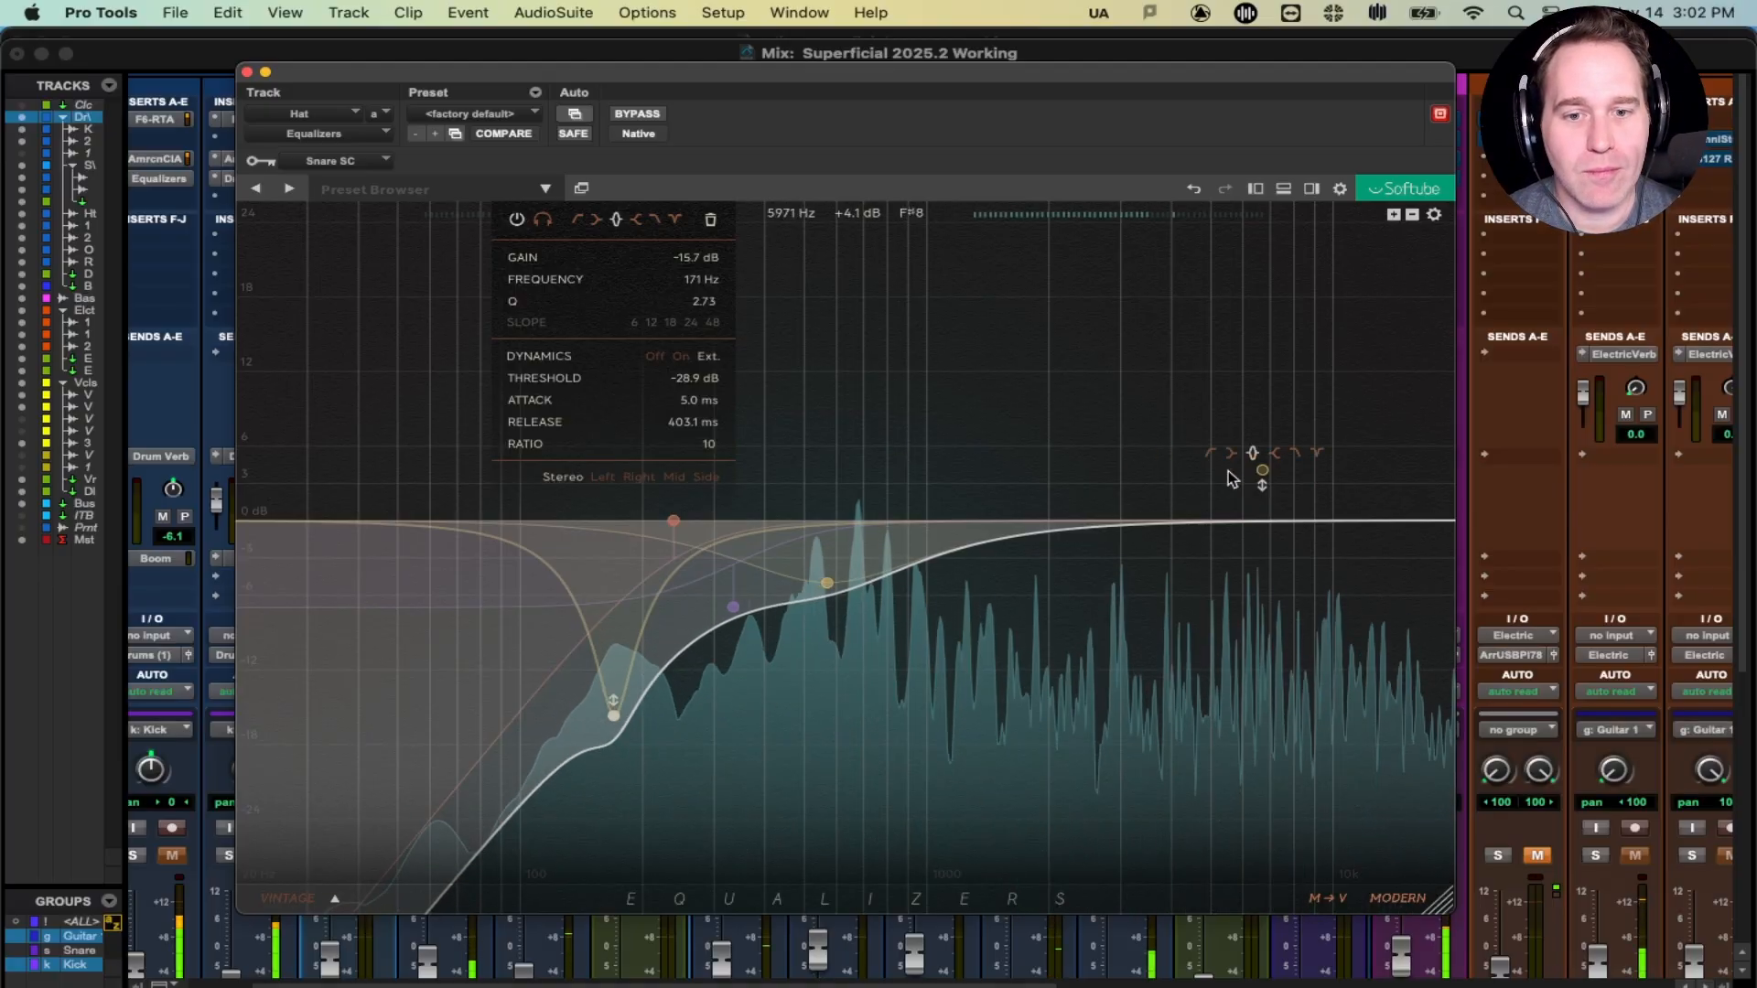
# - Add a +4 dB band 5 boost at 6733 Hz and A/B it by toggling its power during playback
pyautogui.click(1263, 472)
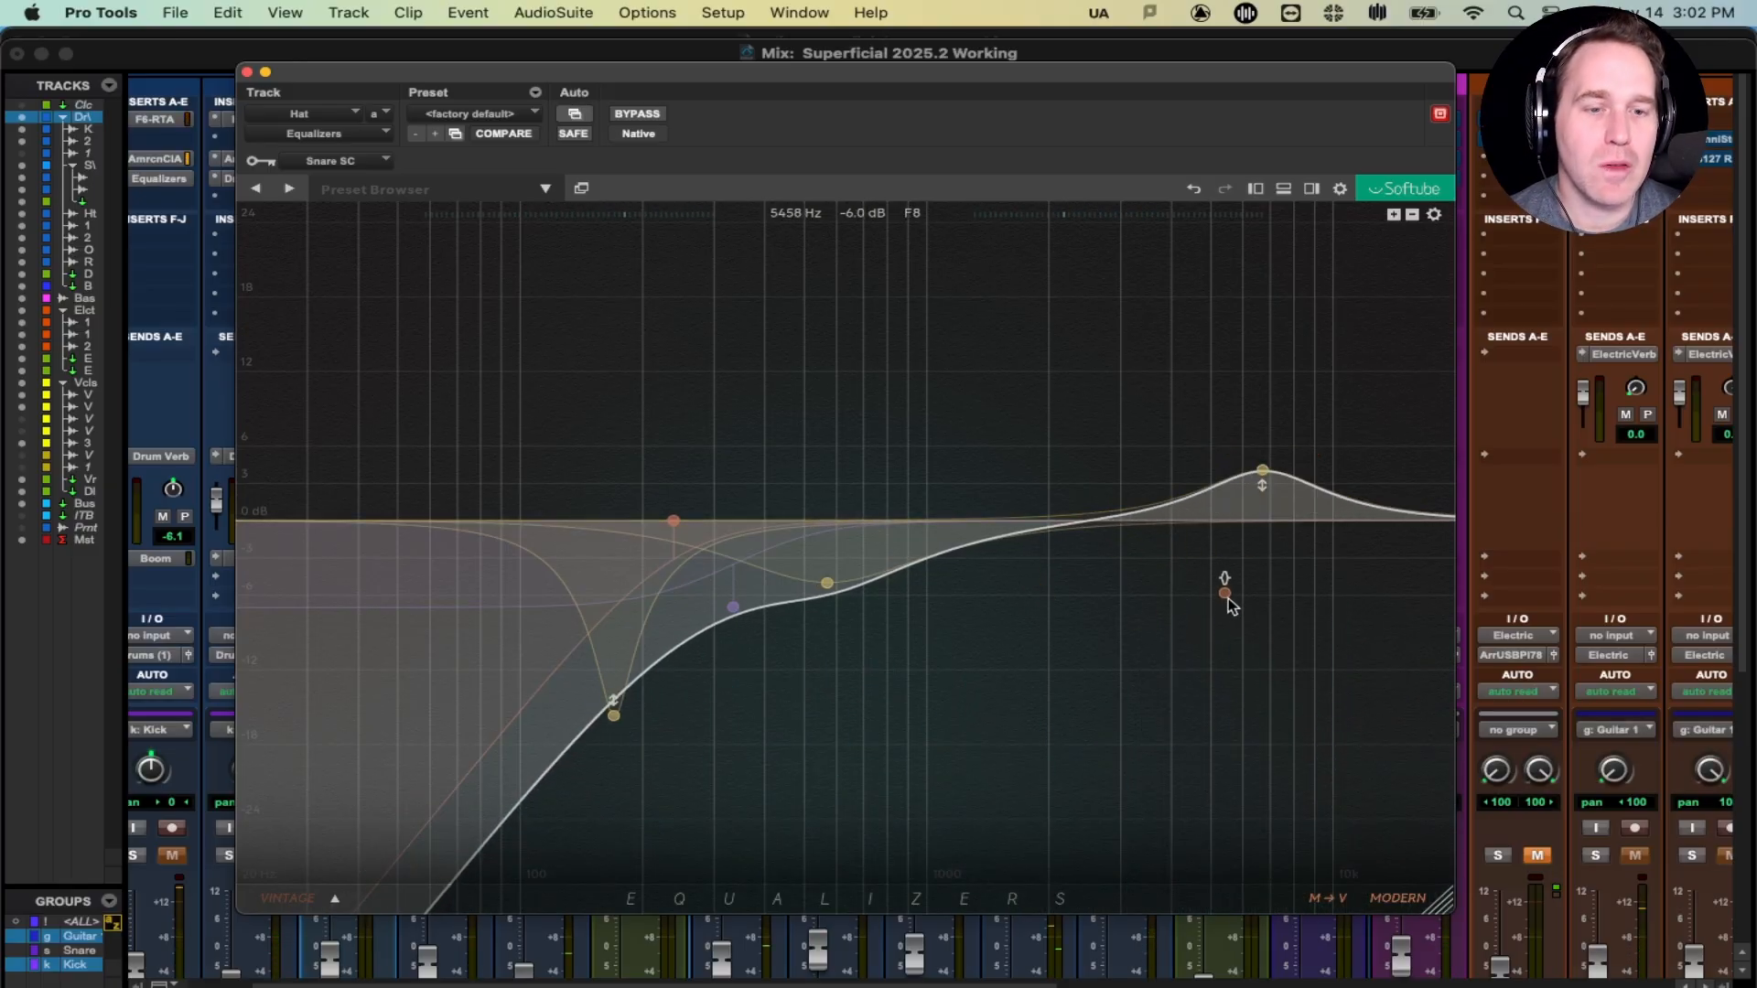
pyautogui.moveTo(1264, 482)
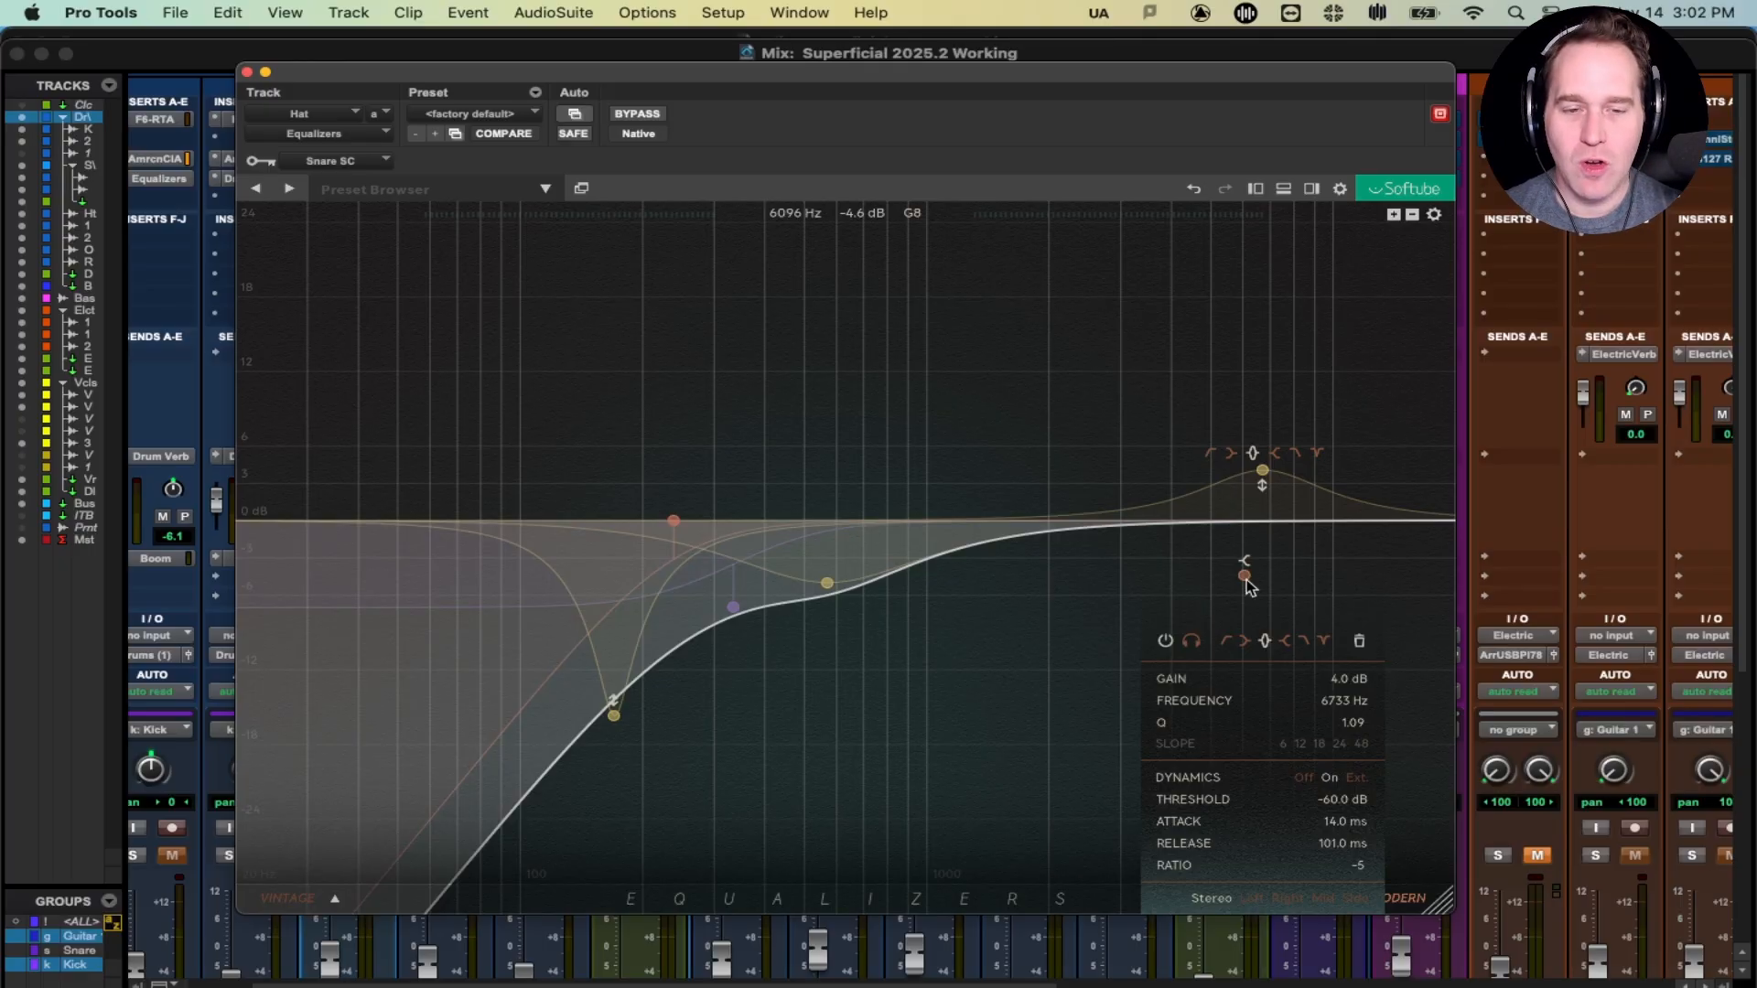
pyautogui.press('space')
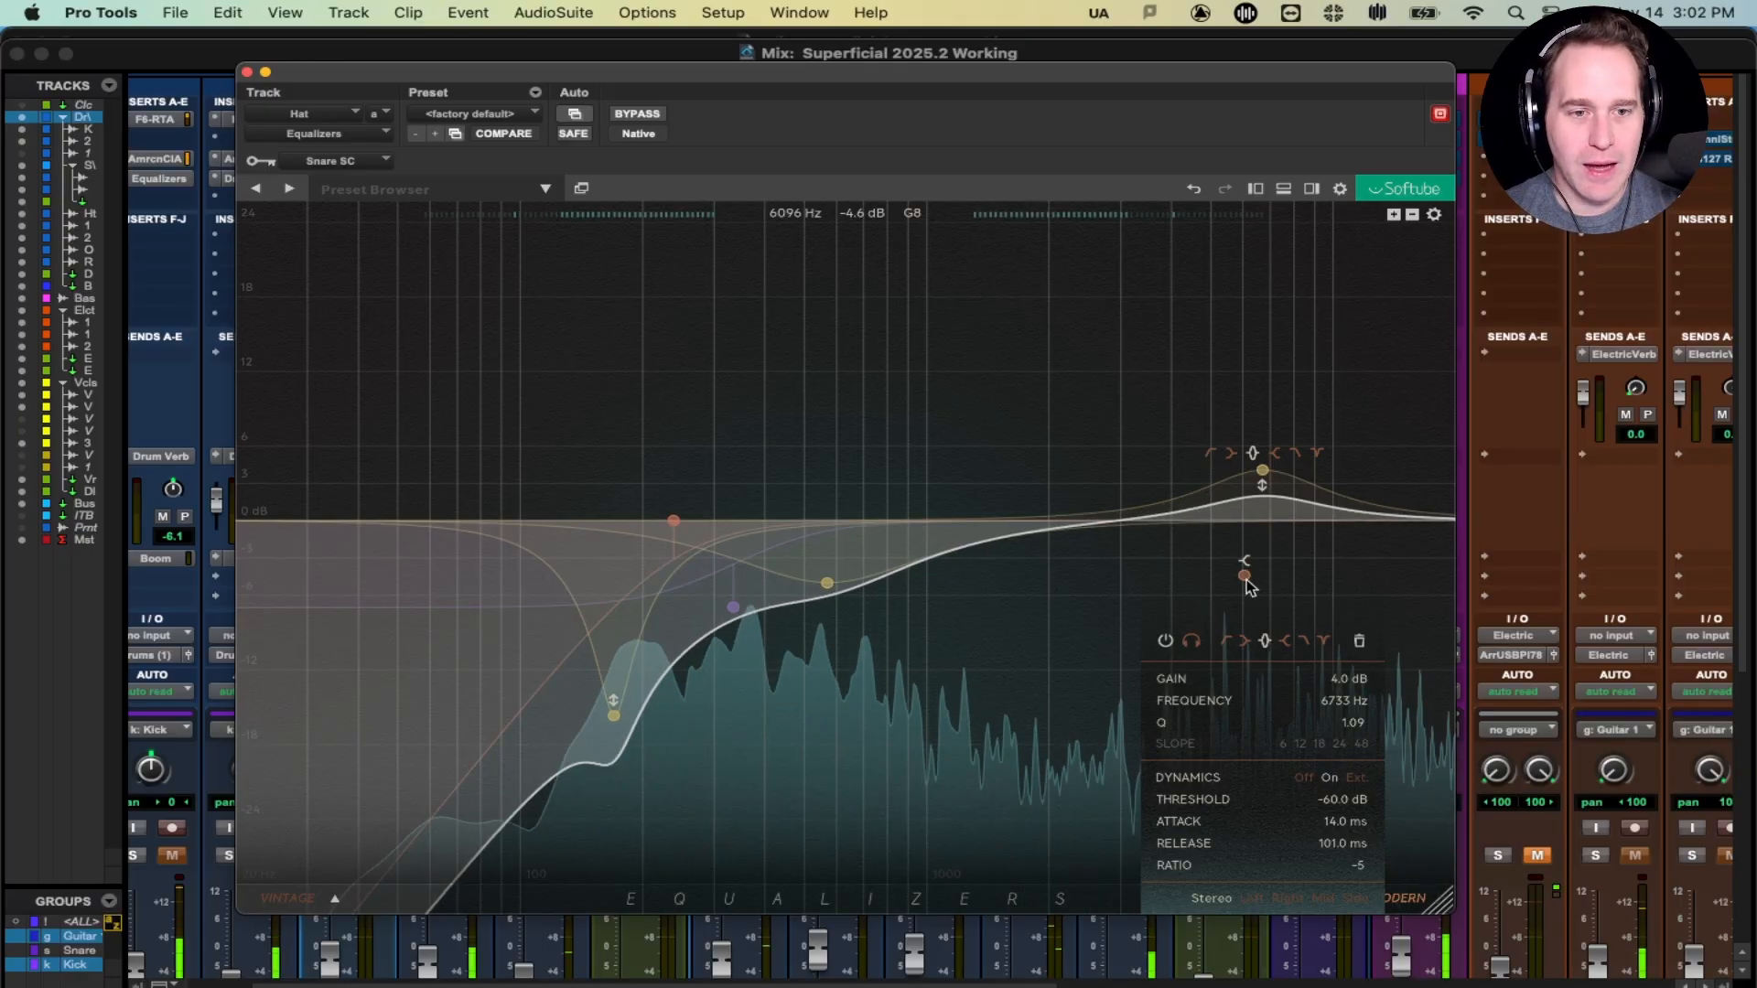
pyautogui.click(1165, 642)
pyautogui.click(1166, 642)
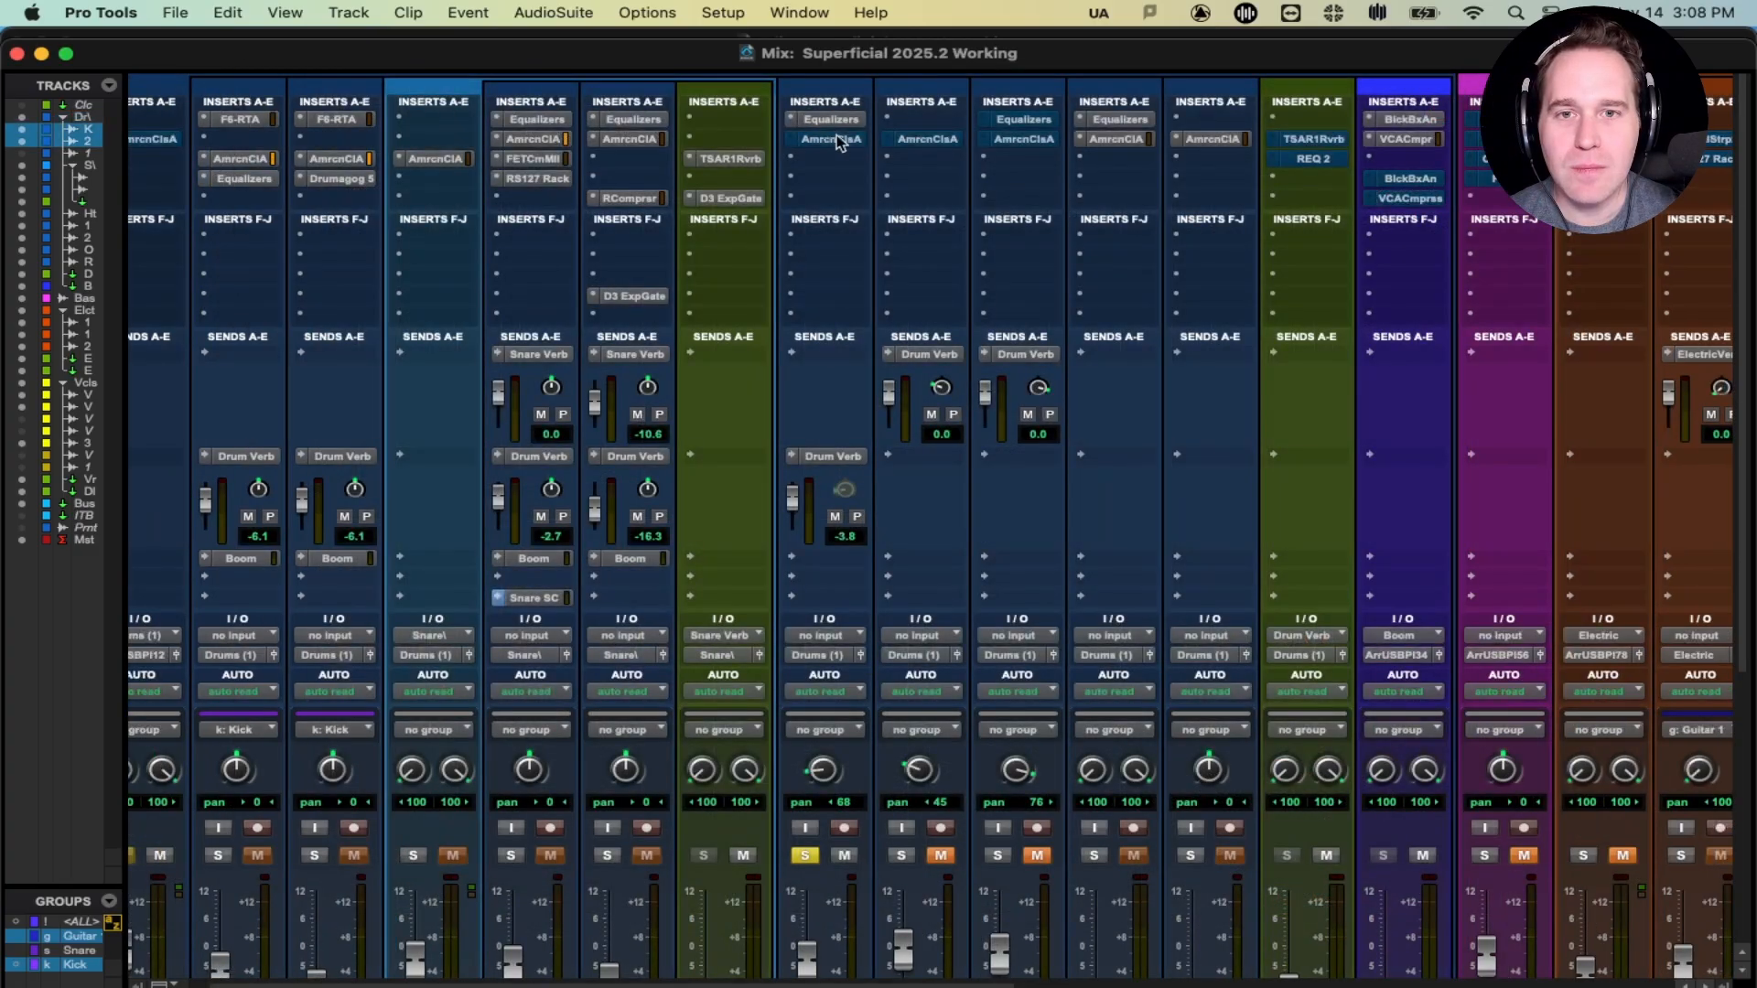
# - Start playback and reopen the AmrcnClsA insert on the Hat channel
pyautogui.press('space')
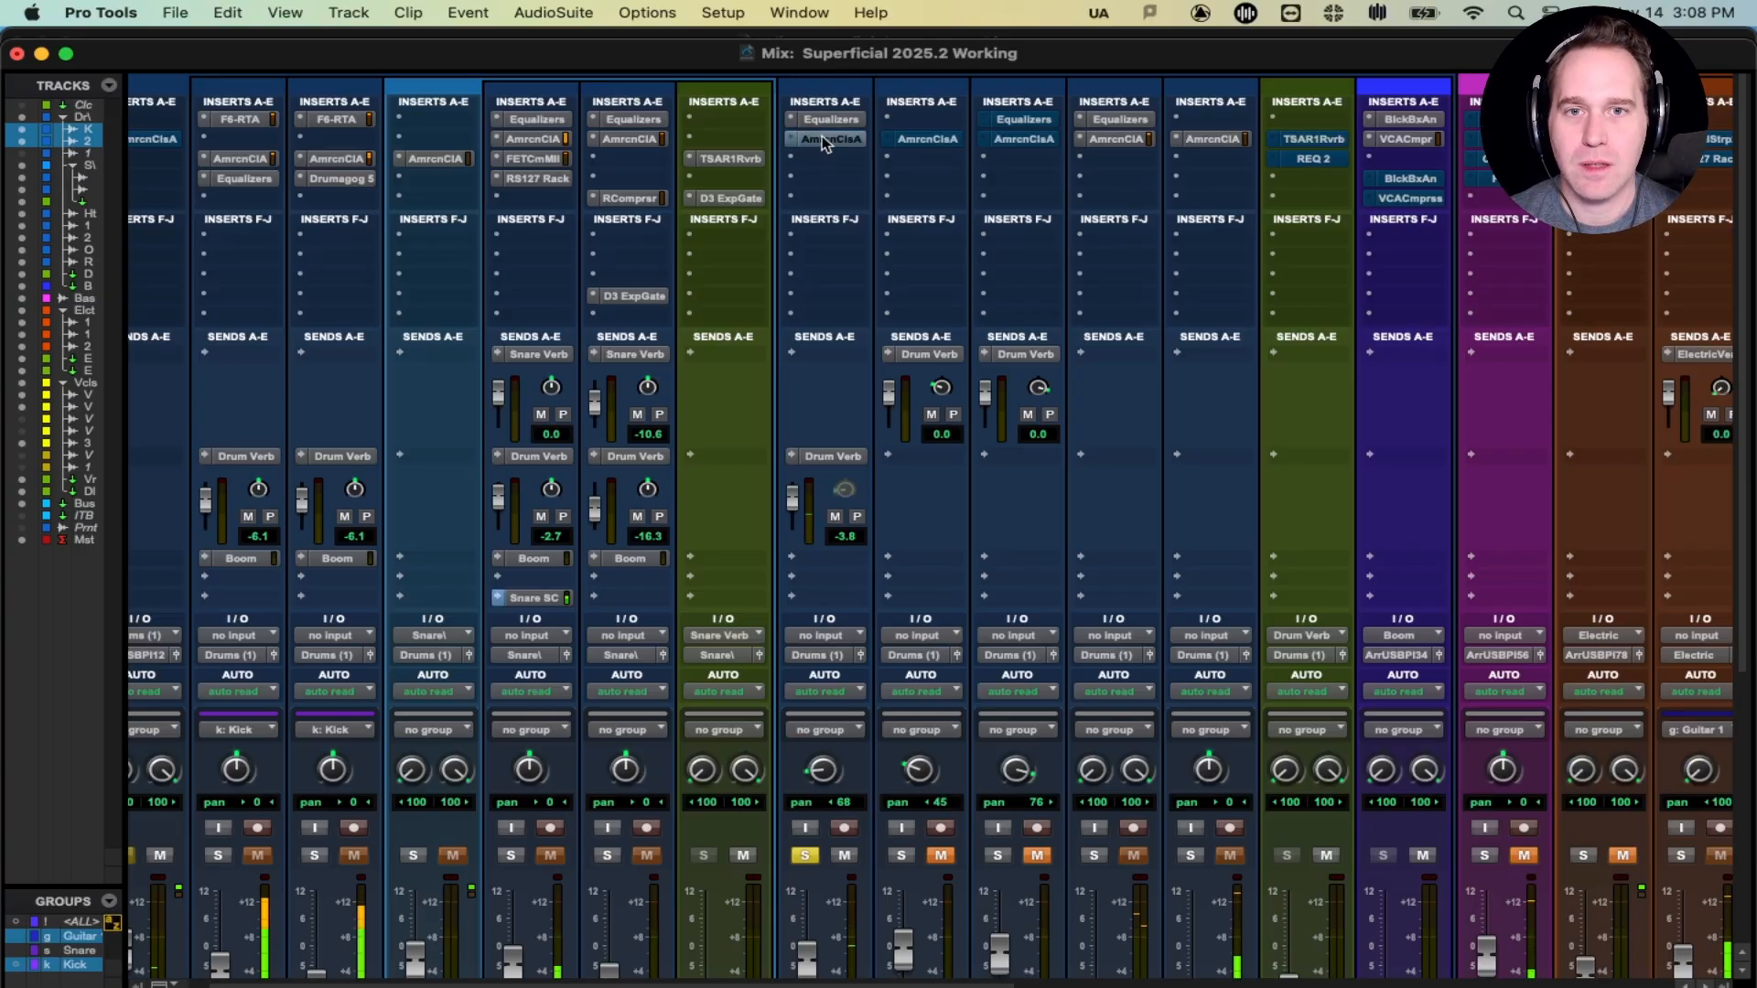
pyautogui.click(821, 139)
# - Move the Class A window lower, un-bypass it, and switch to empty settings slot B
pyautogui.moveTo(782, 86); pyautogui.dragTo(754, 201)
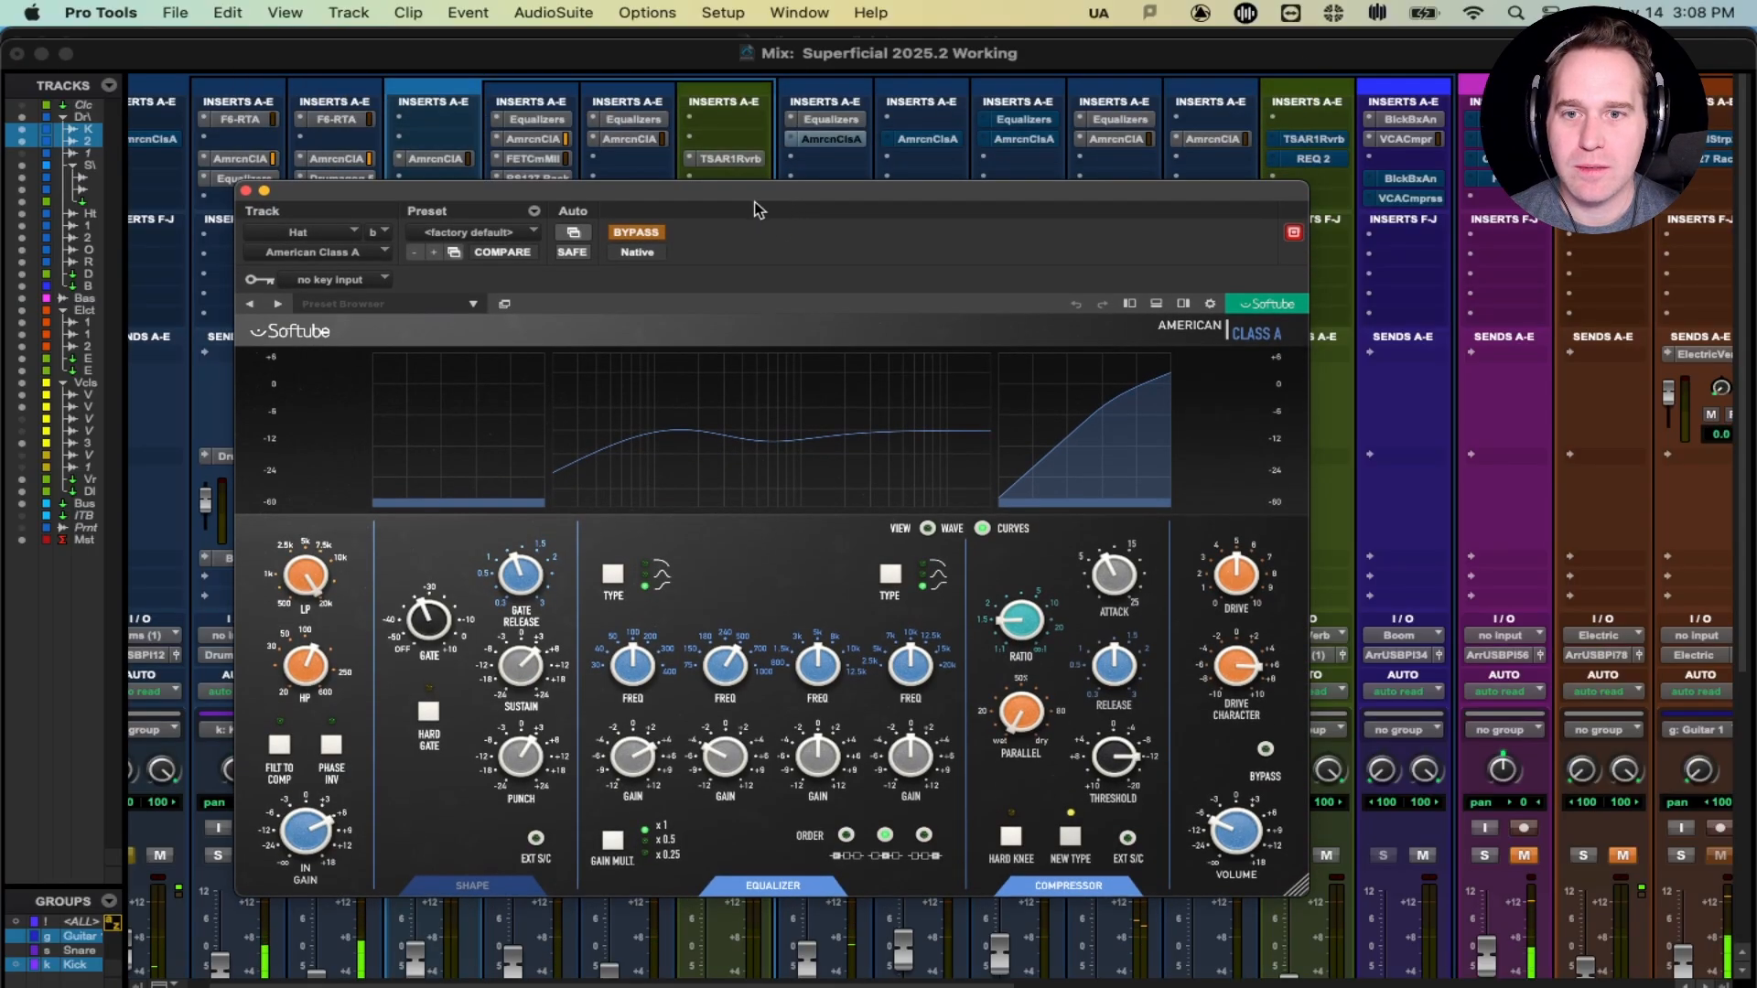
pyautogui.click(641, 234)
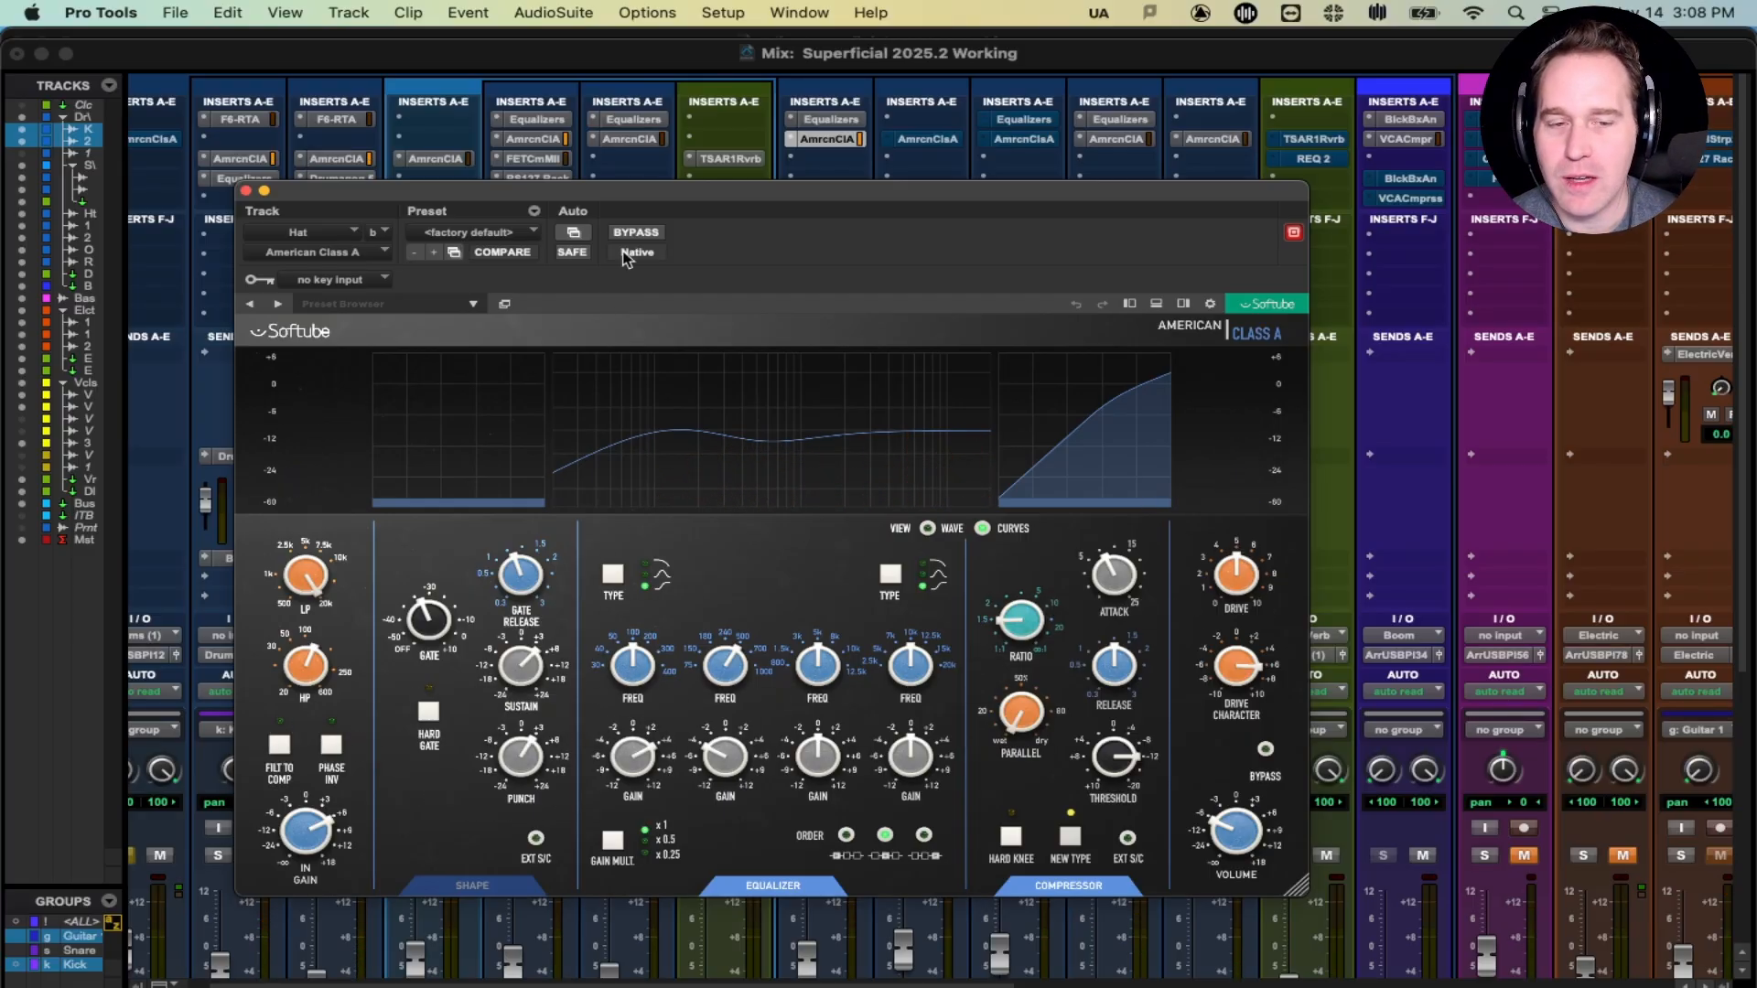
pyautogui.click(1185, 304)
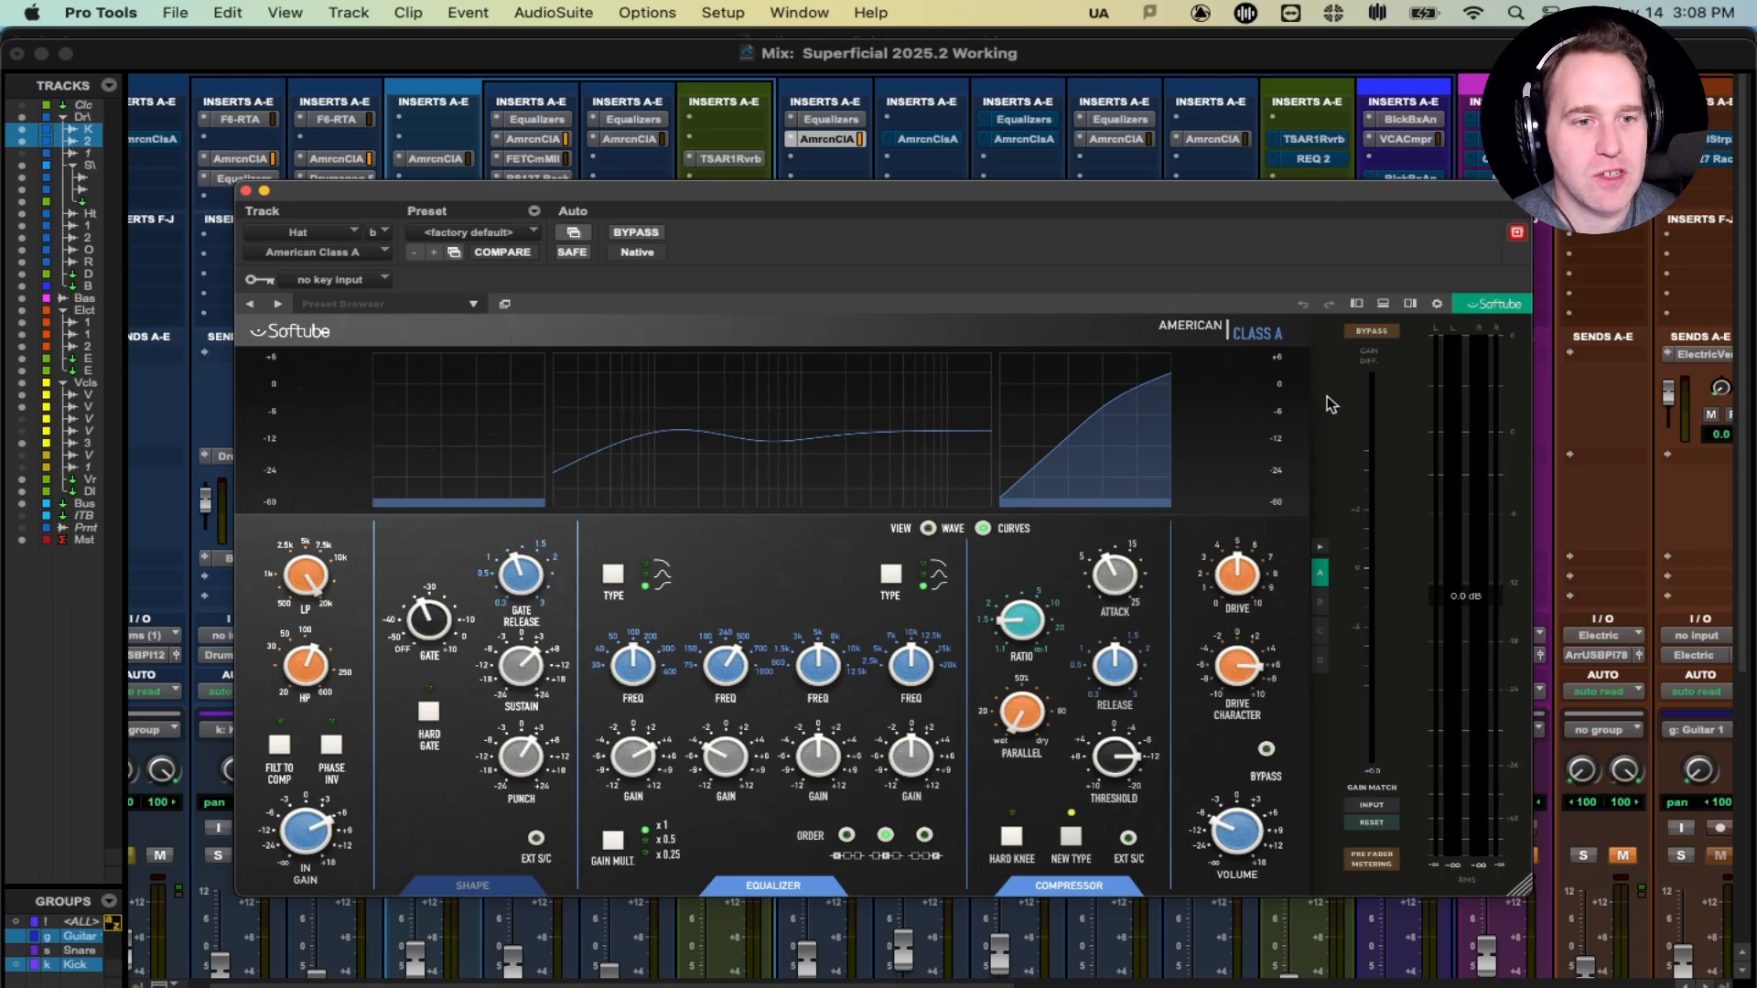
pyautogui.click(1320, 602)
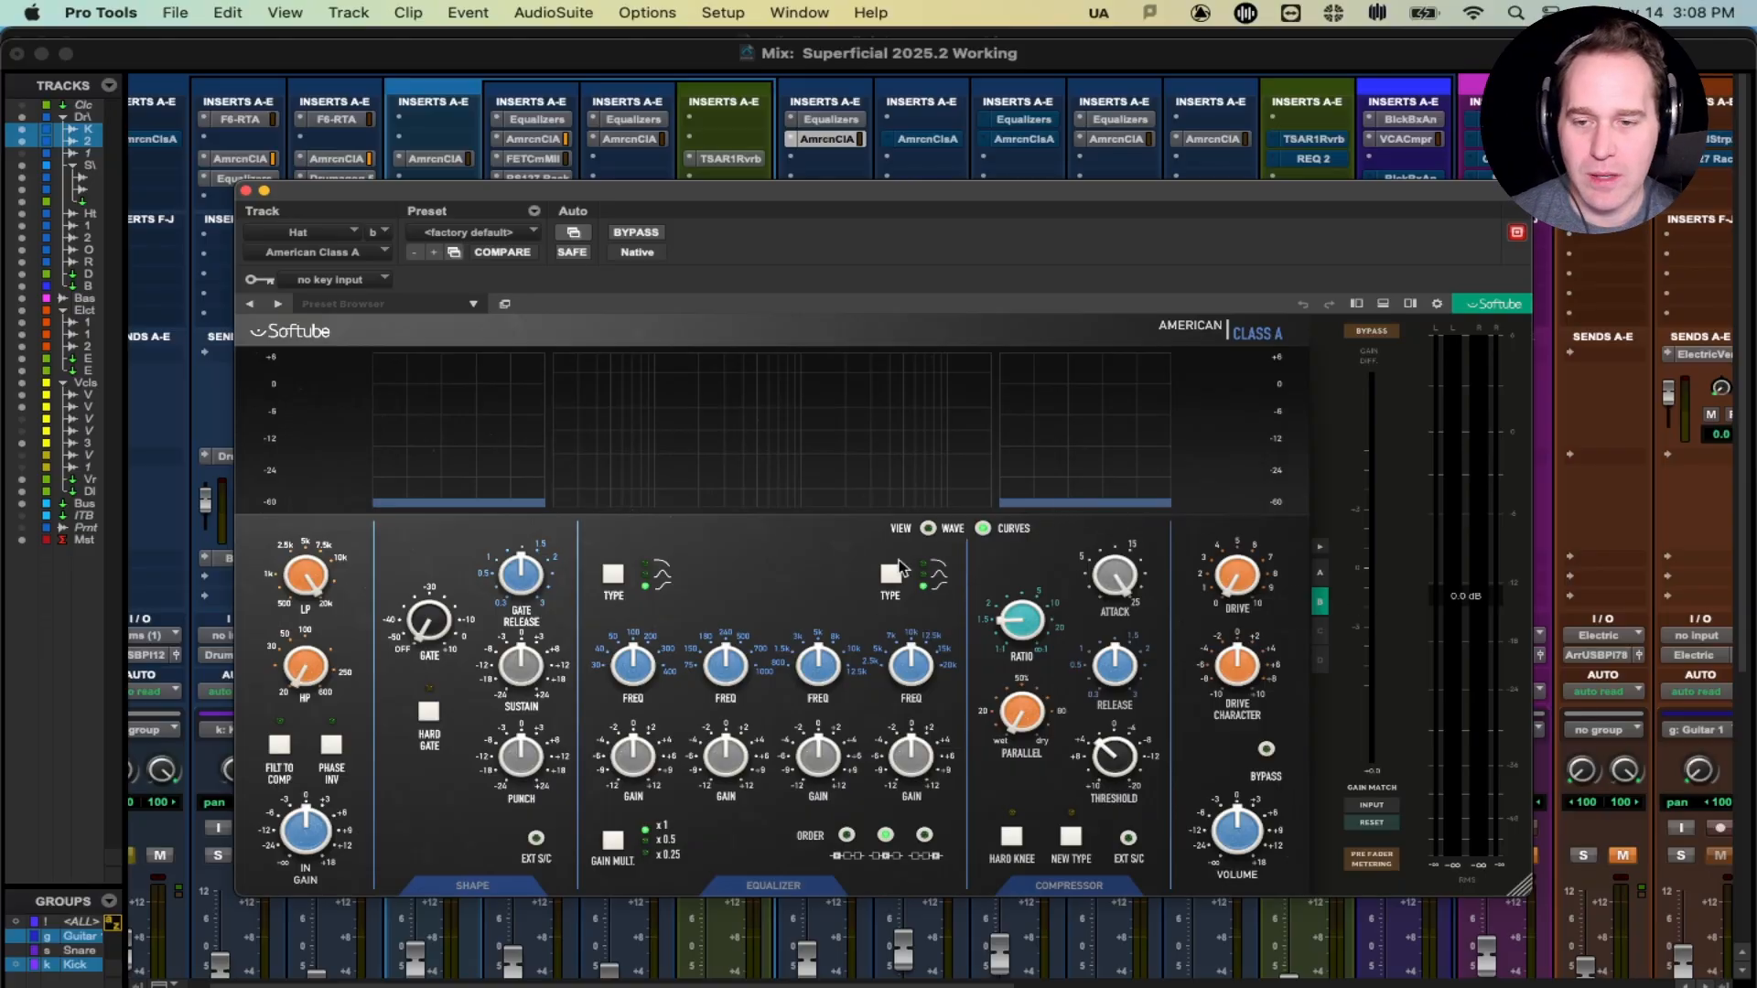
# - With playback running, raise the input gain about 6 dB and set output volume to -6
pyautogui.press('space')
pyautogui.moveTo(313, 828)
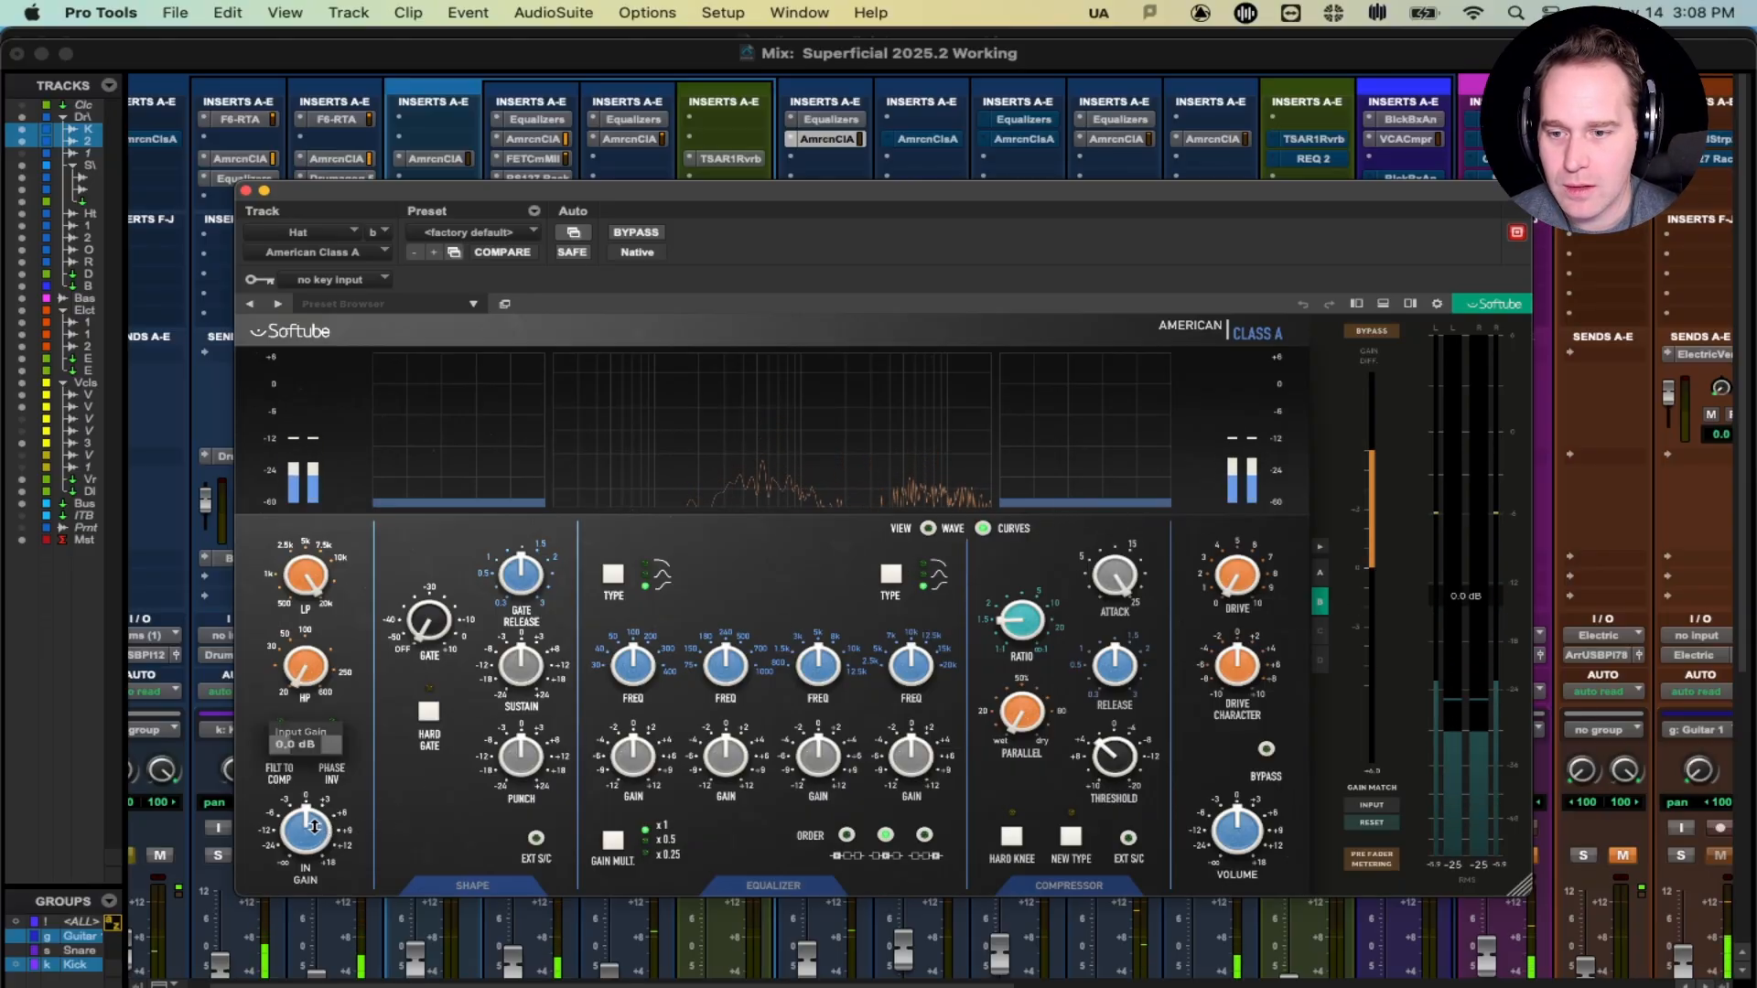
pyautogui.moveTo(314, 827); pyautogui.dragTo(314, 779)
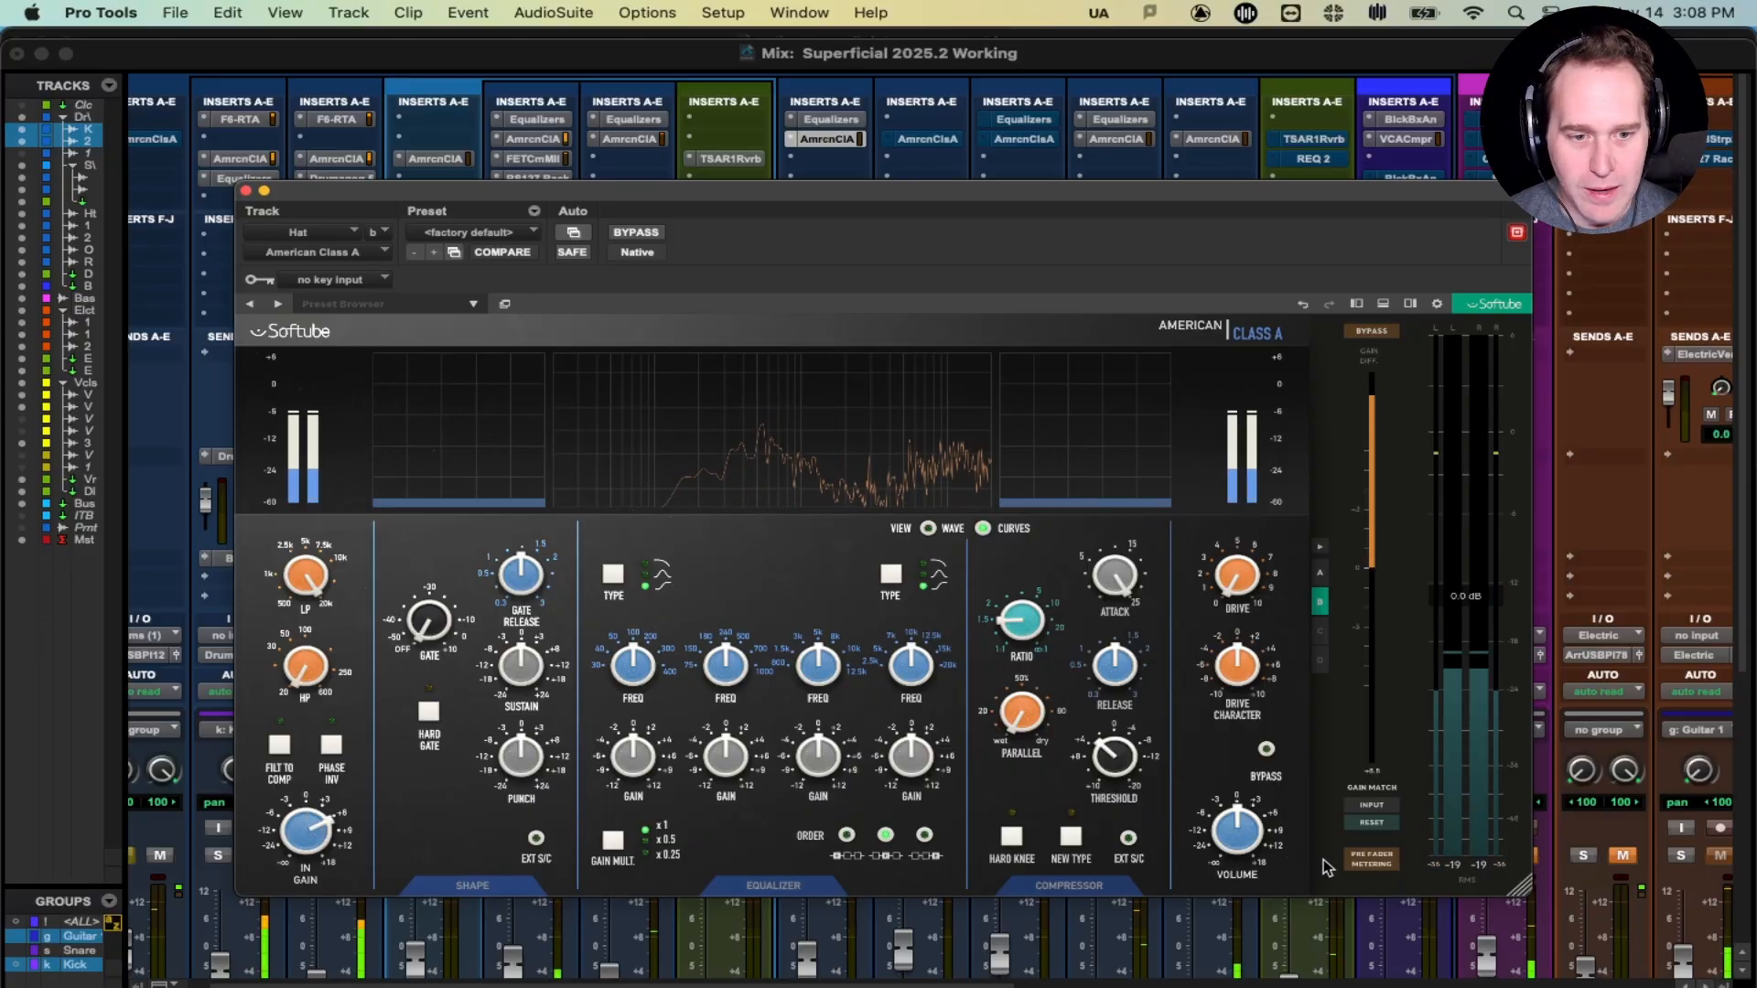
pyautogui.moveTo(1243, 844)
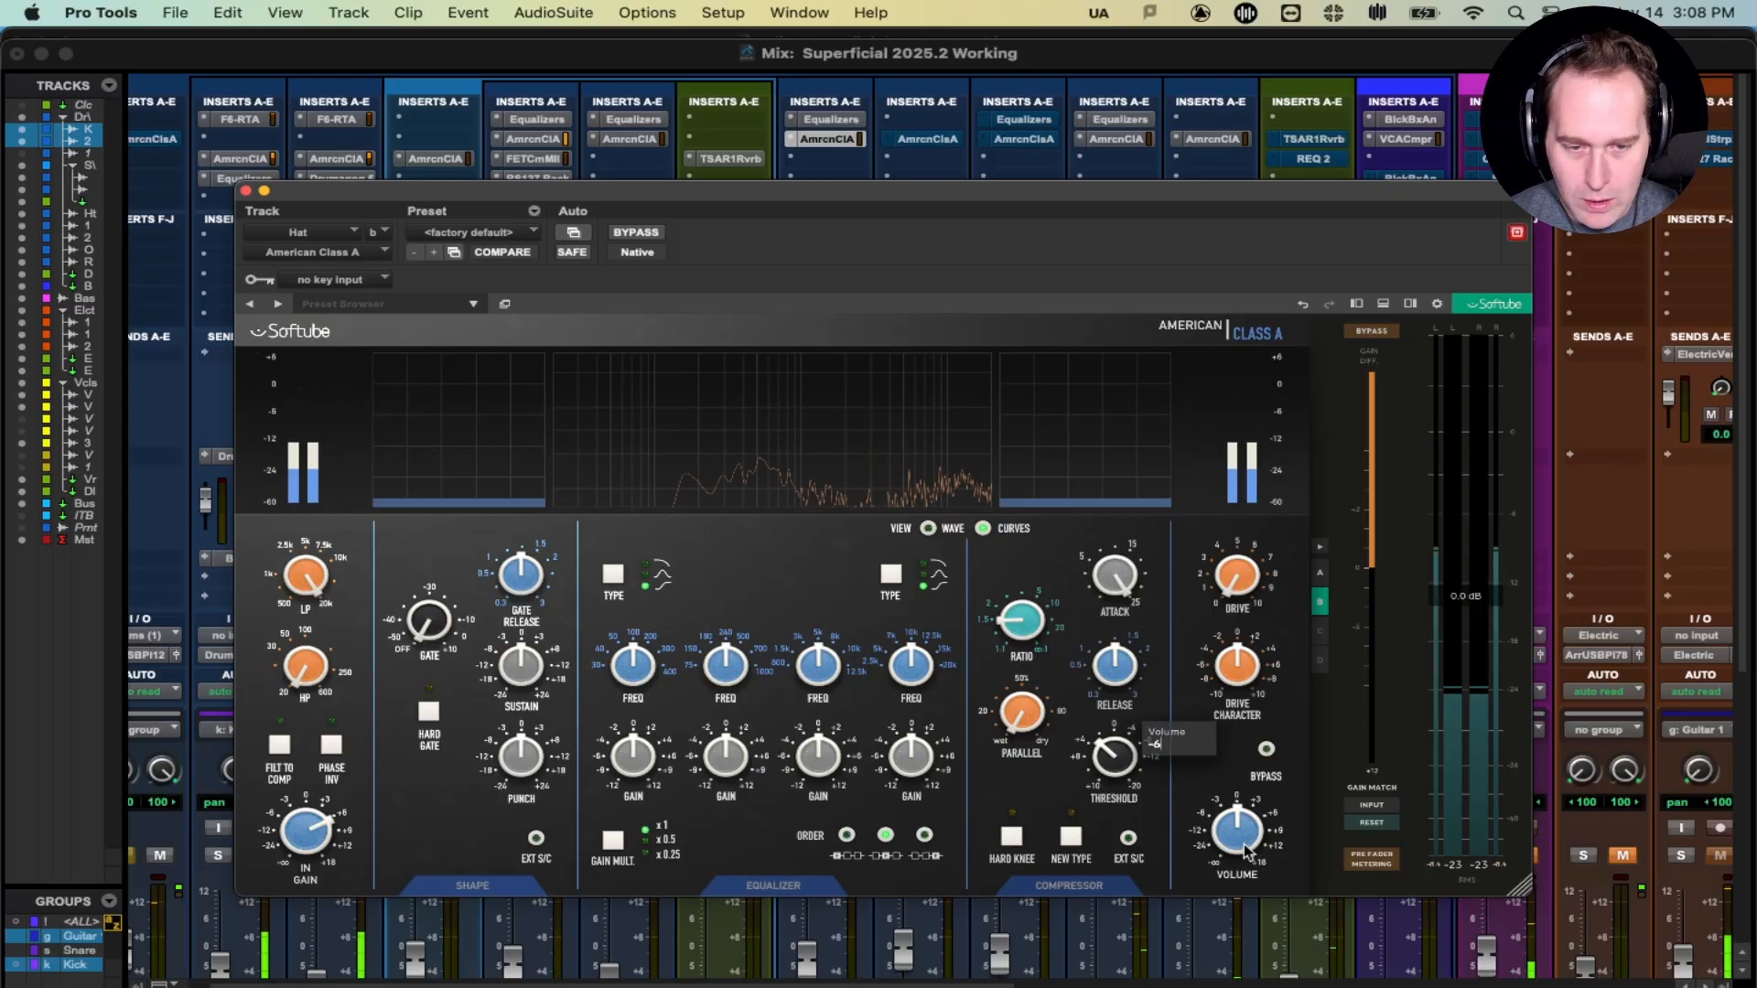
pyautogui.write('-6')
pyautogui.press('Return')
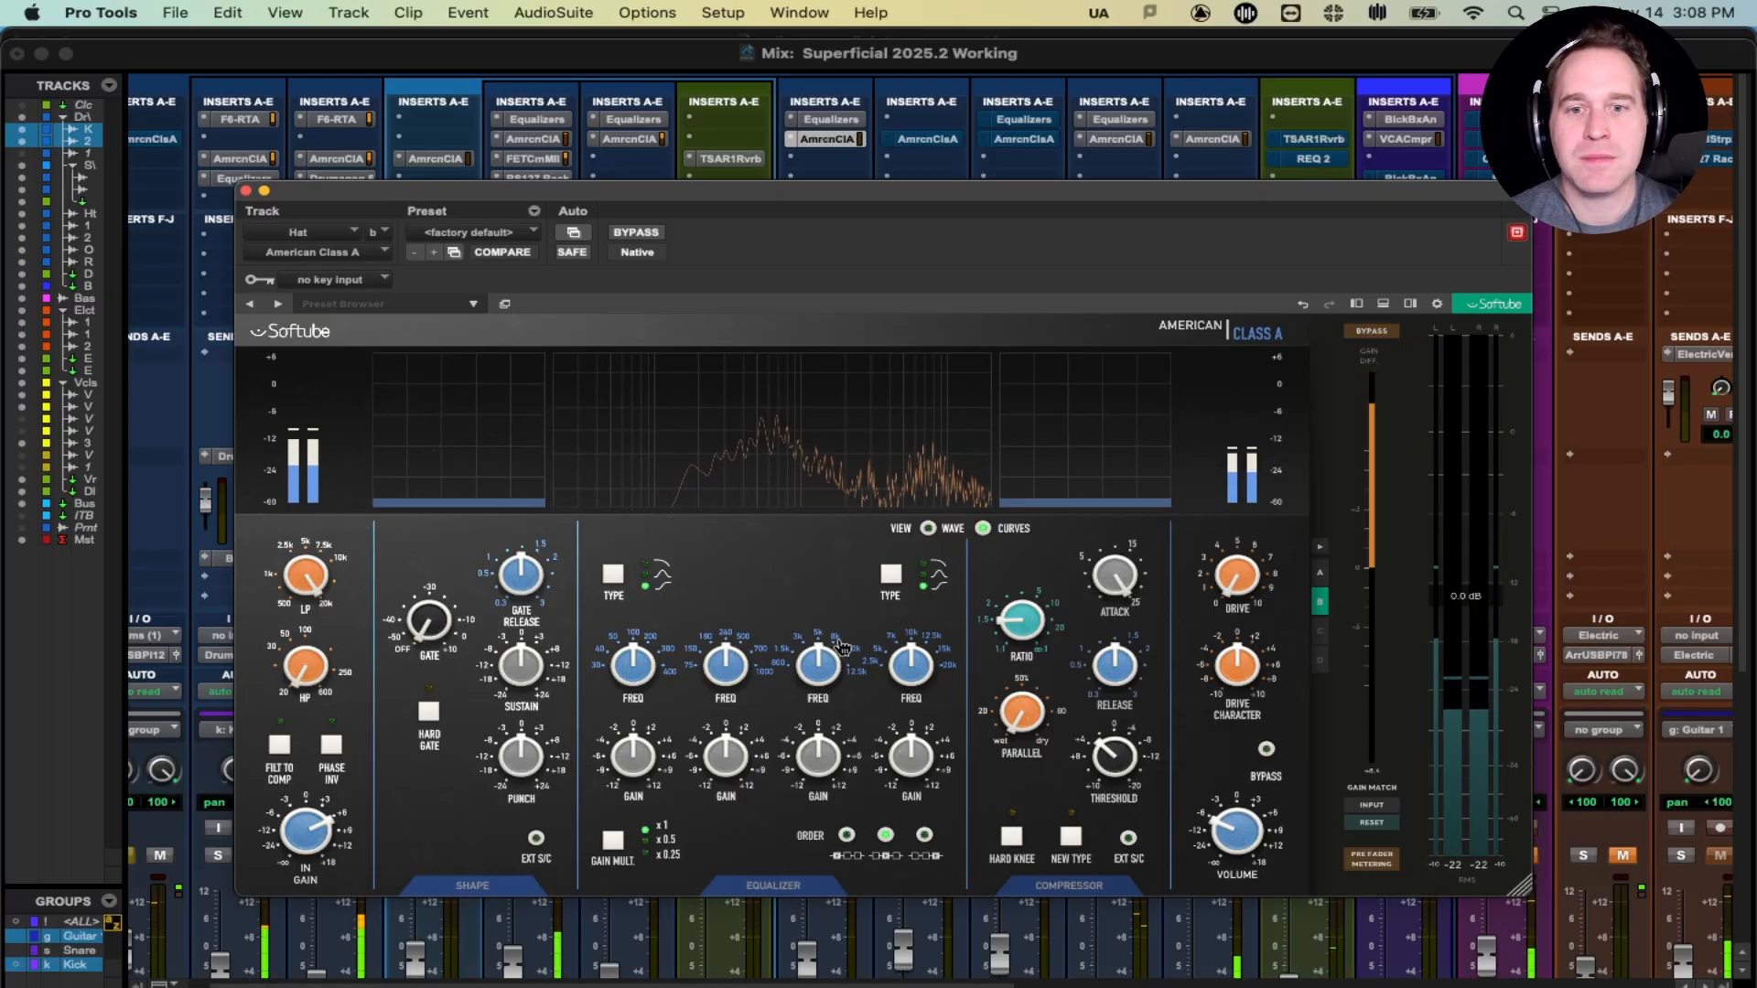
# - Set compressor attack to 13.1 ms, threshold to -1.4 dBu, and drive from 4.2 to 5.7
pyautogui.moveTo(829, 768)
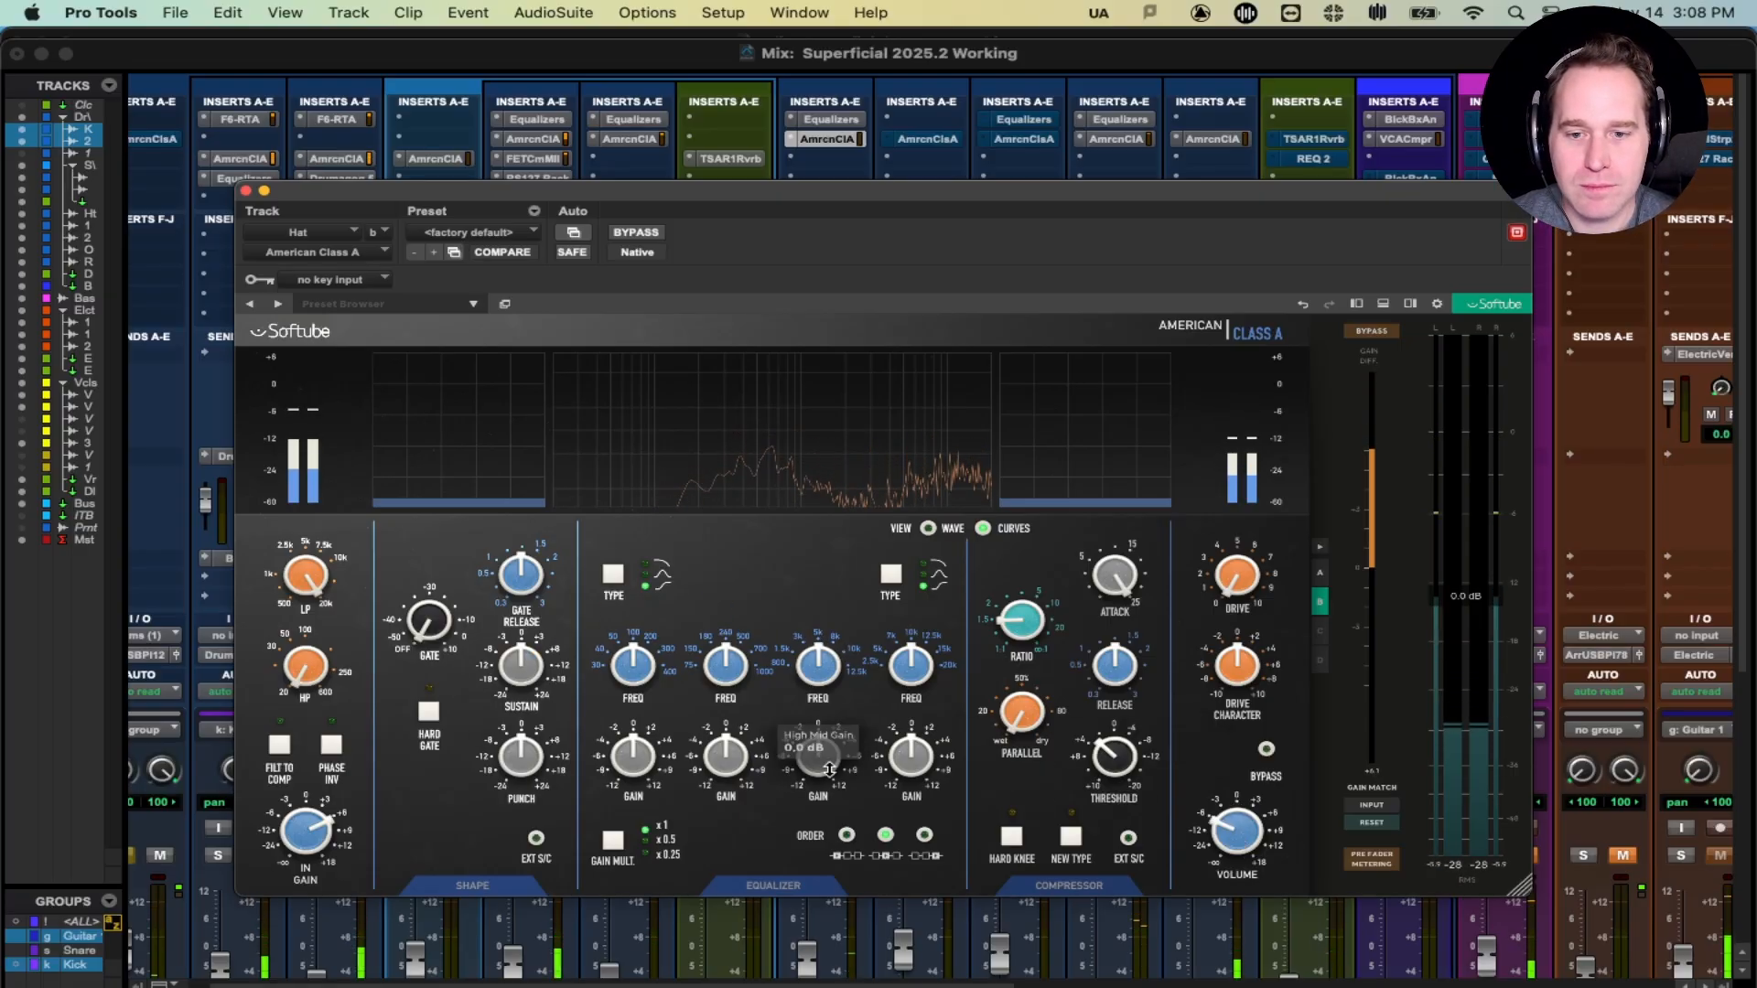
pyautogui.moveTo(1029, 632)
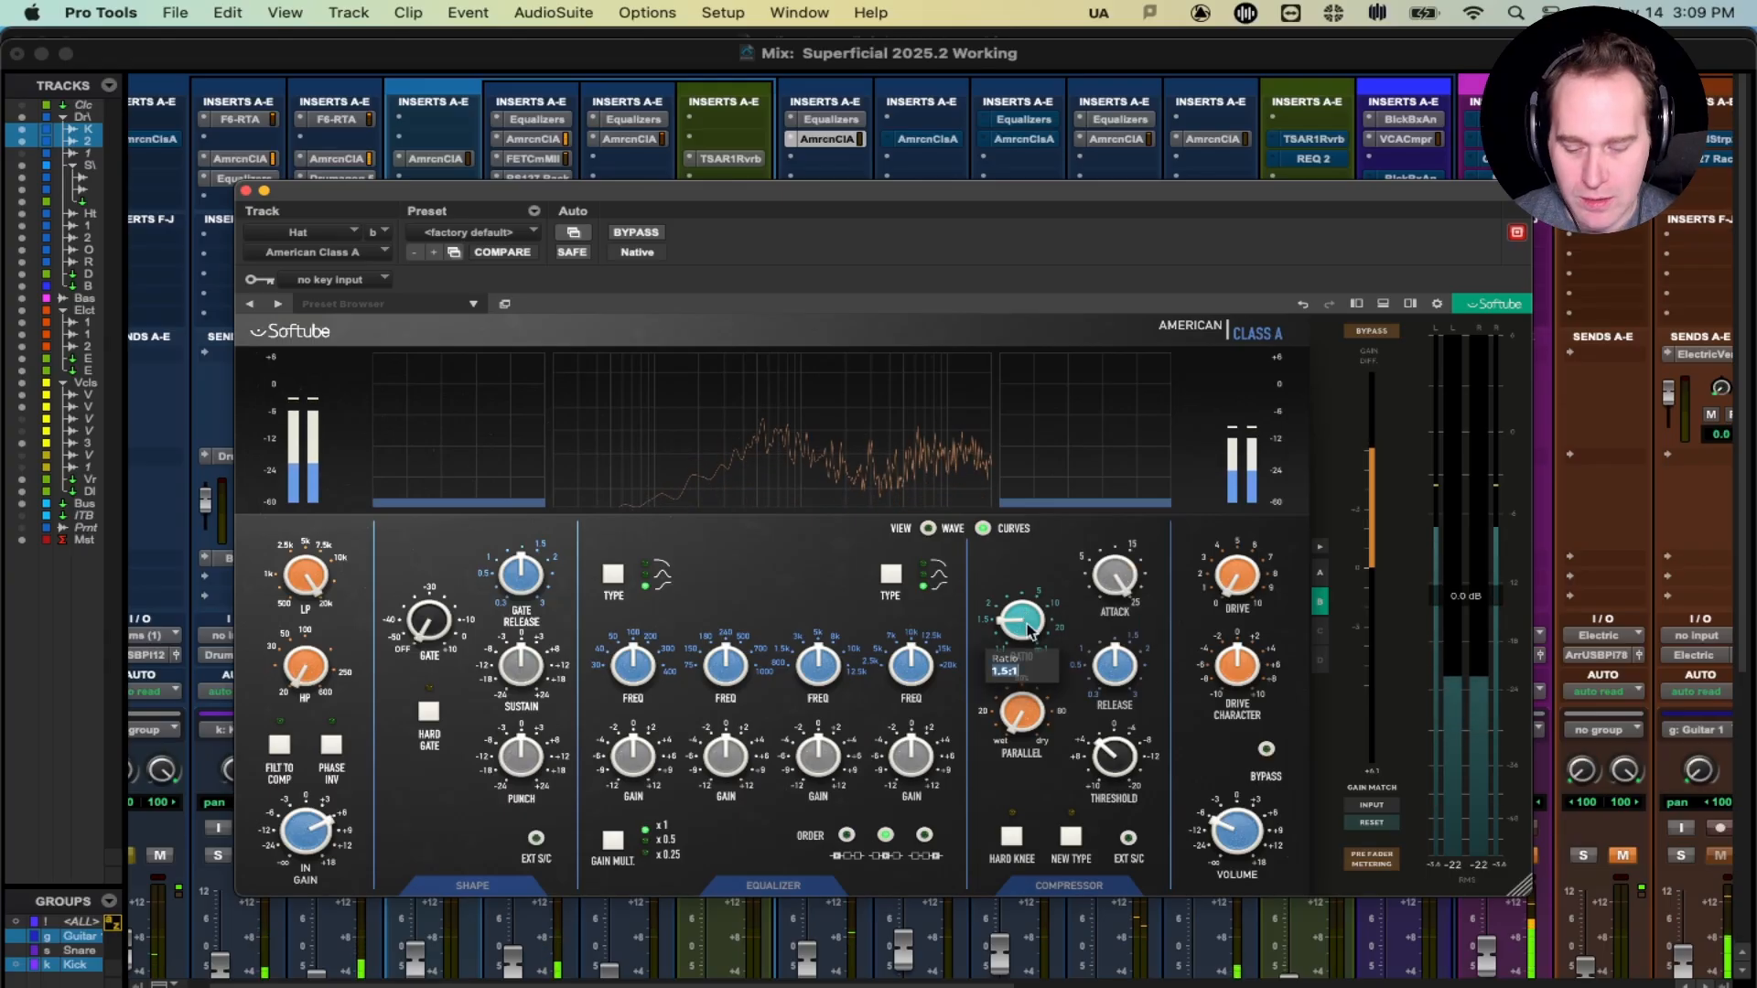
pyautogui.moveTo(1107, 619)
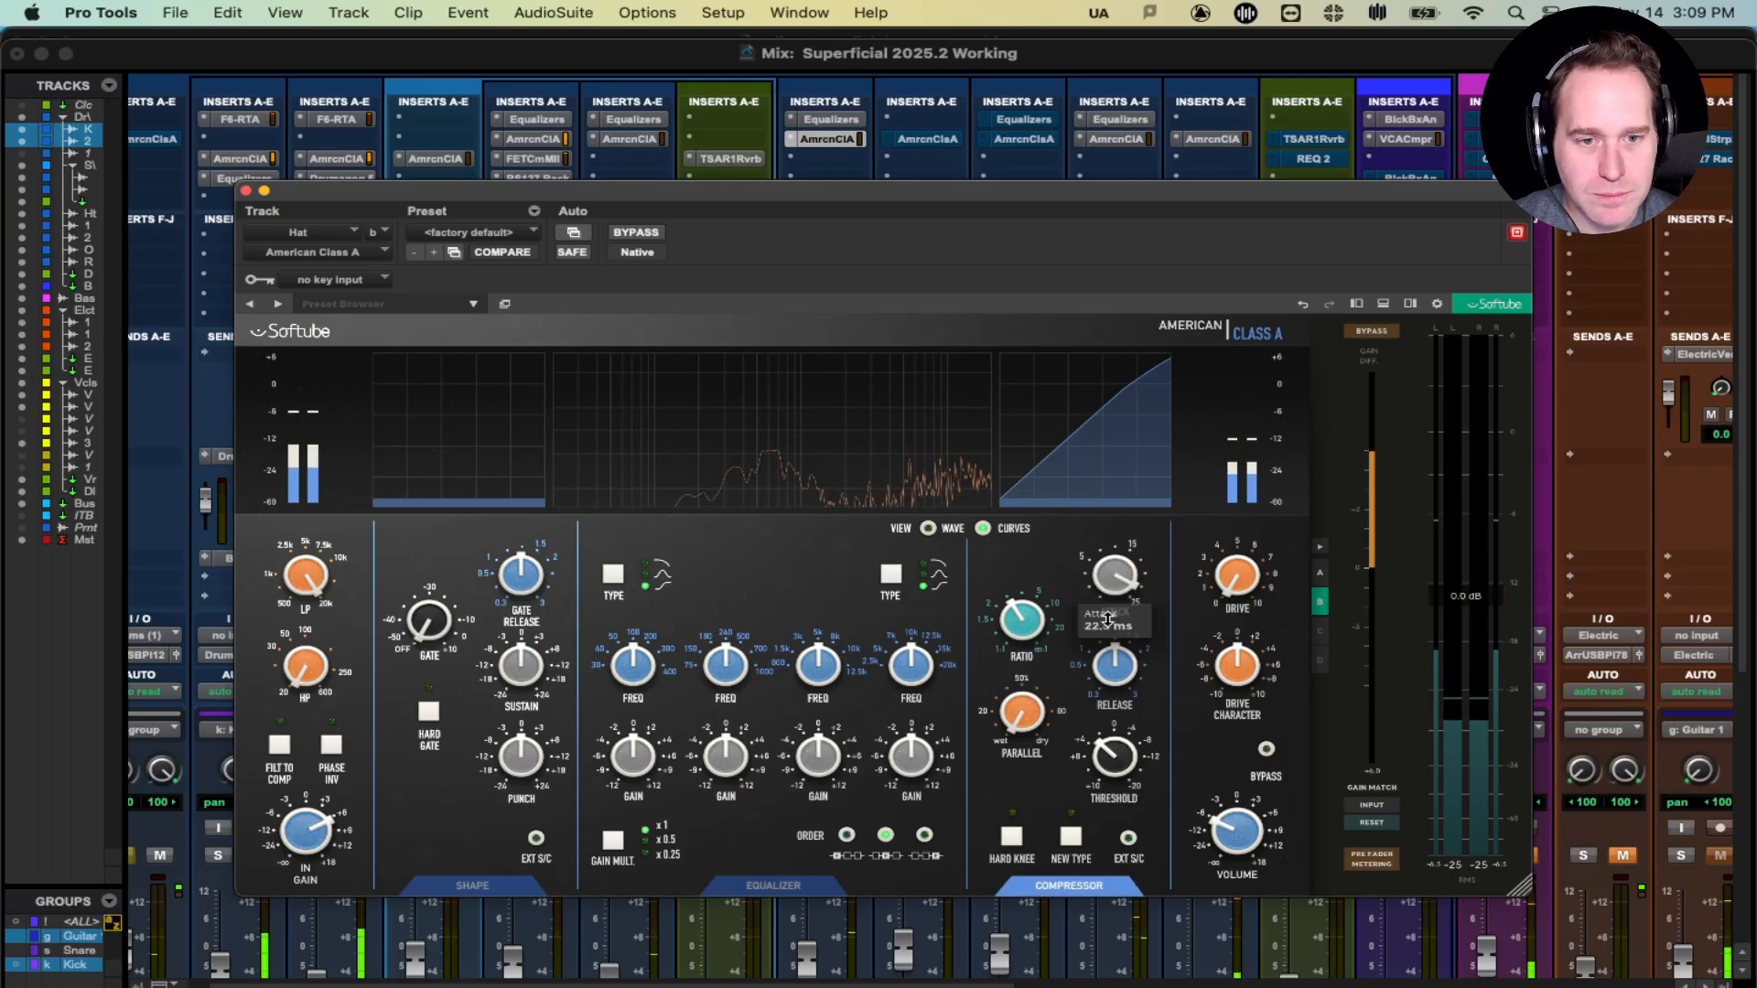
pyautogui.moveTo(1107, 619); pyautogui.dragTo(1110, 650)
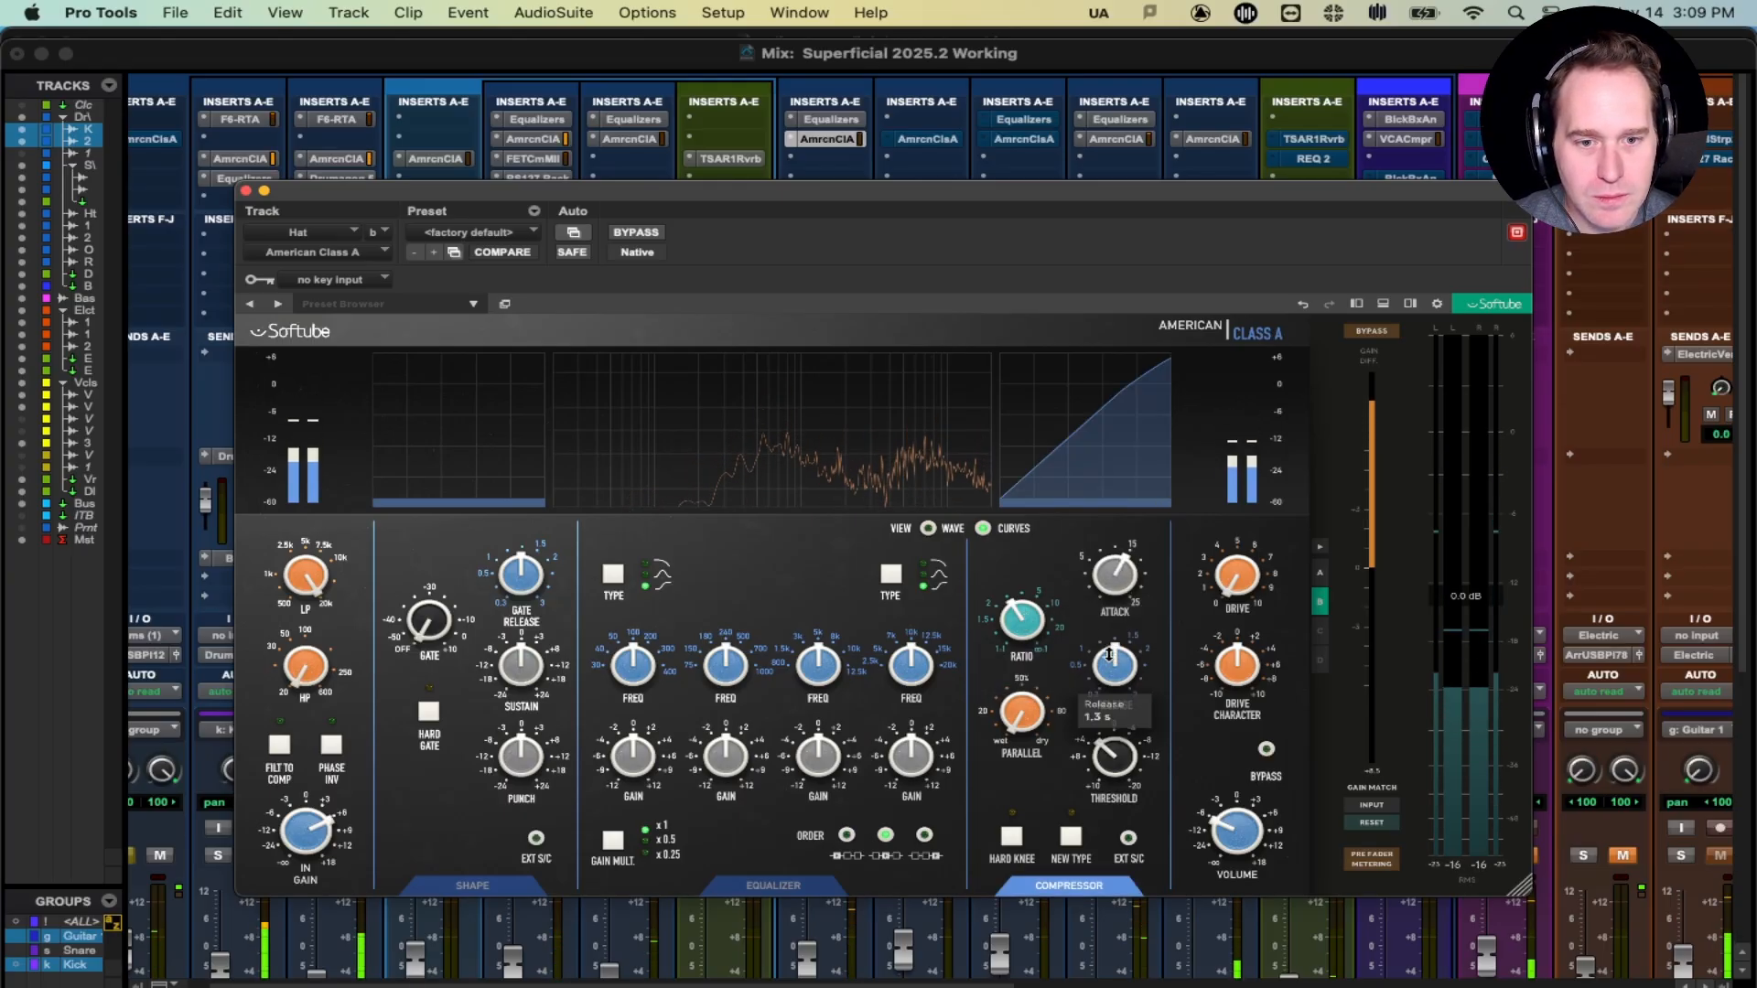
pyautogui.moveTo(1100, 741); pyautogui.dragTo(1092, 672)
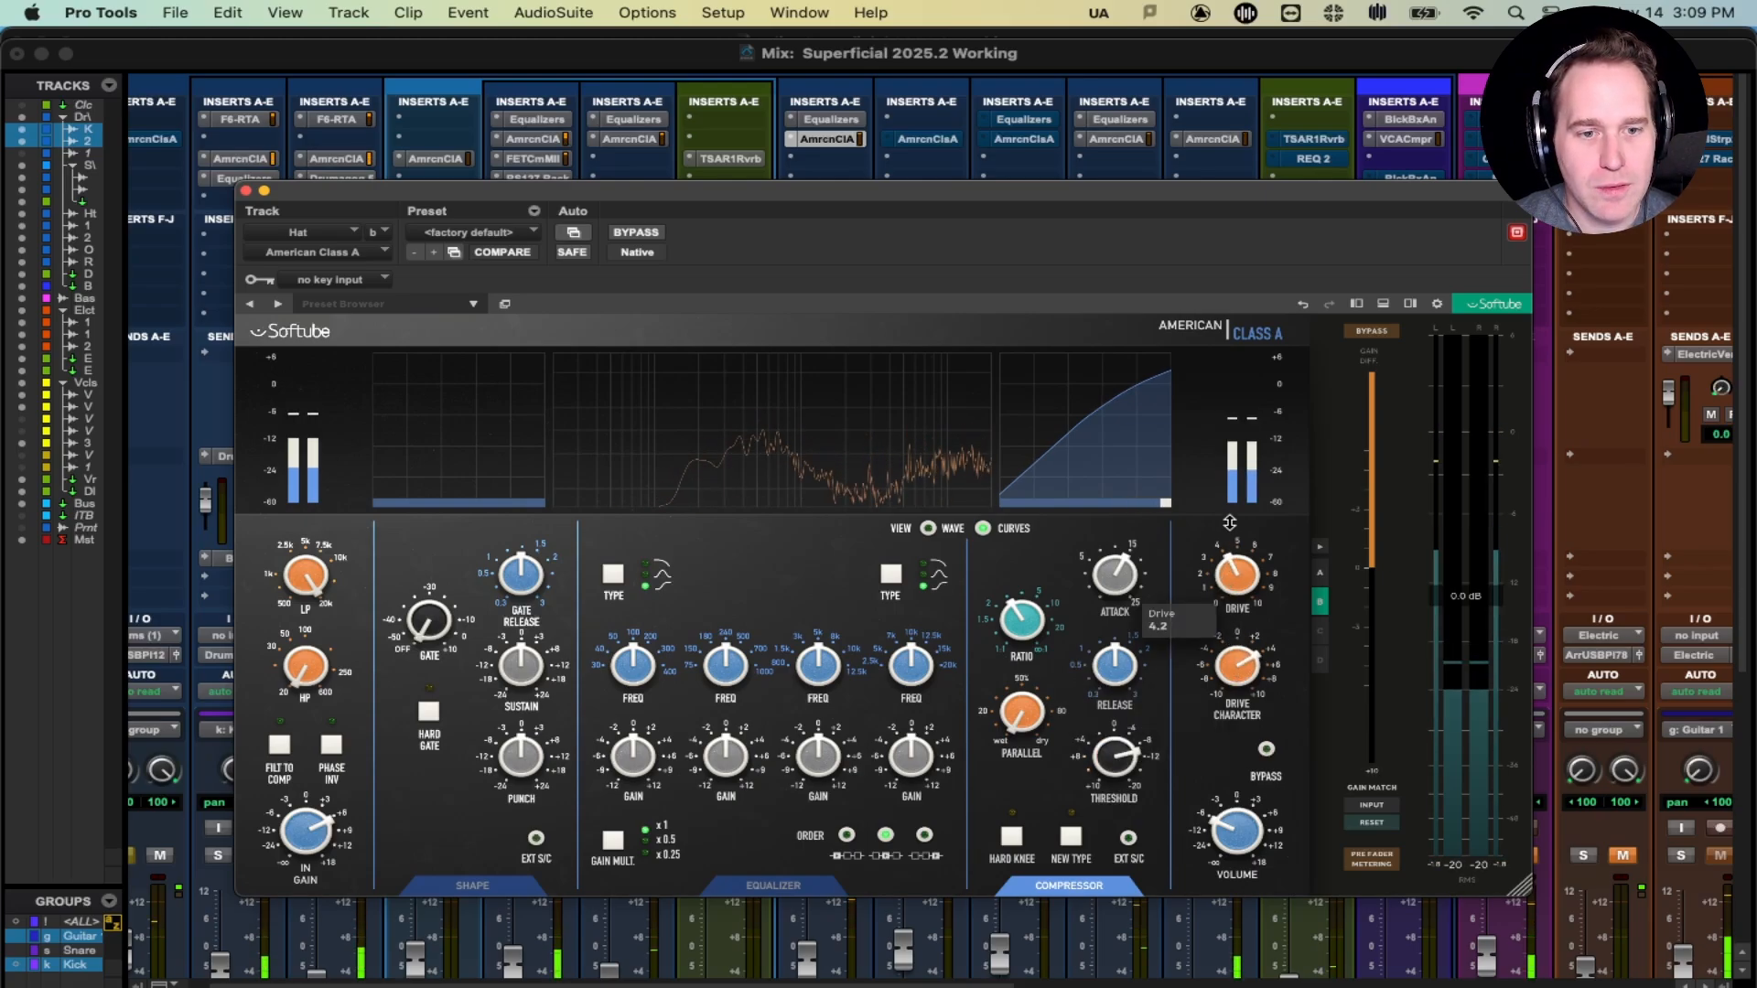
pyautogui.moveTo(1229, 522); pyautogui.dragTo(1230, 506)
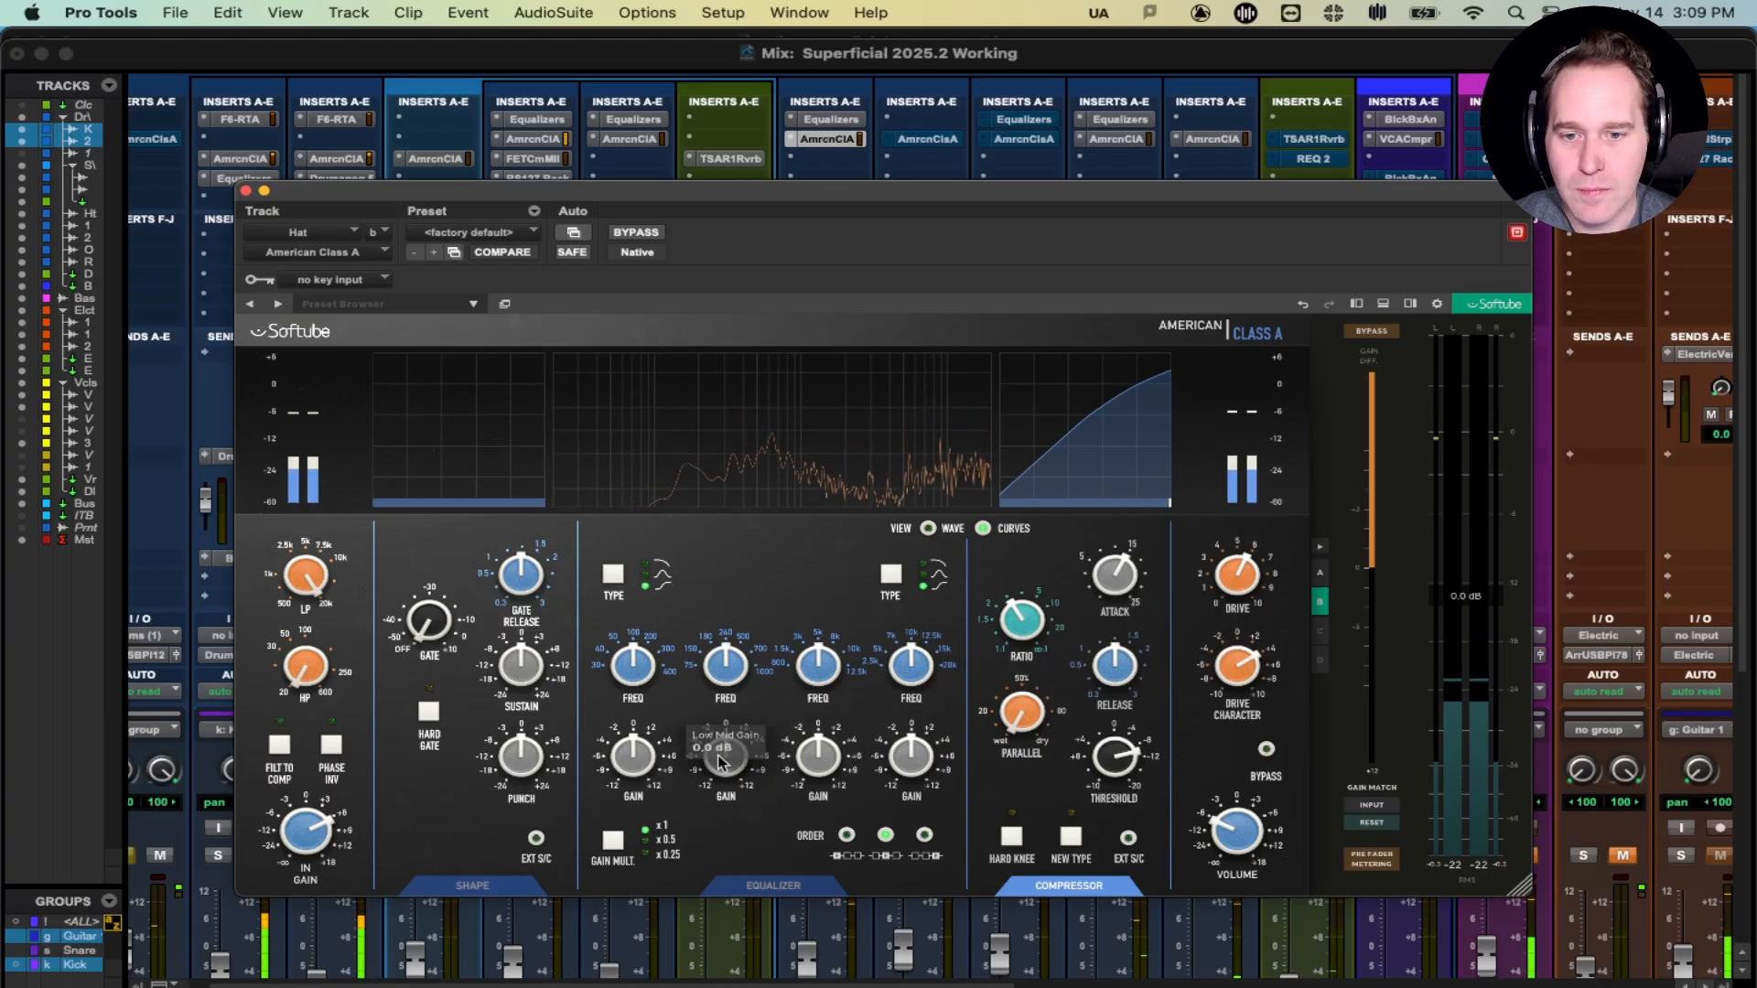
# - Cut the low mids by 4 dB and set the 5 kHz high mids to a slight cut
pyautogui.moveTo(725, 759); pyautogui.dragTo(725, 783)
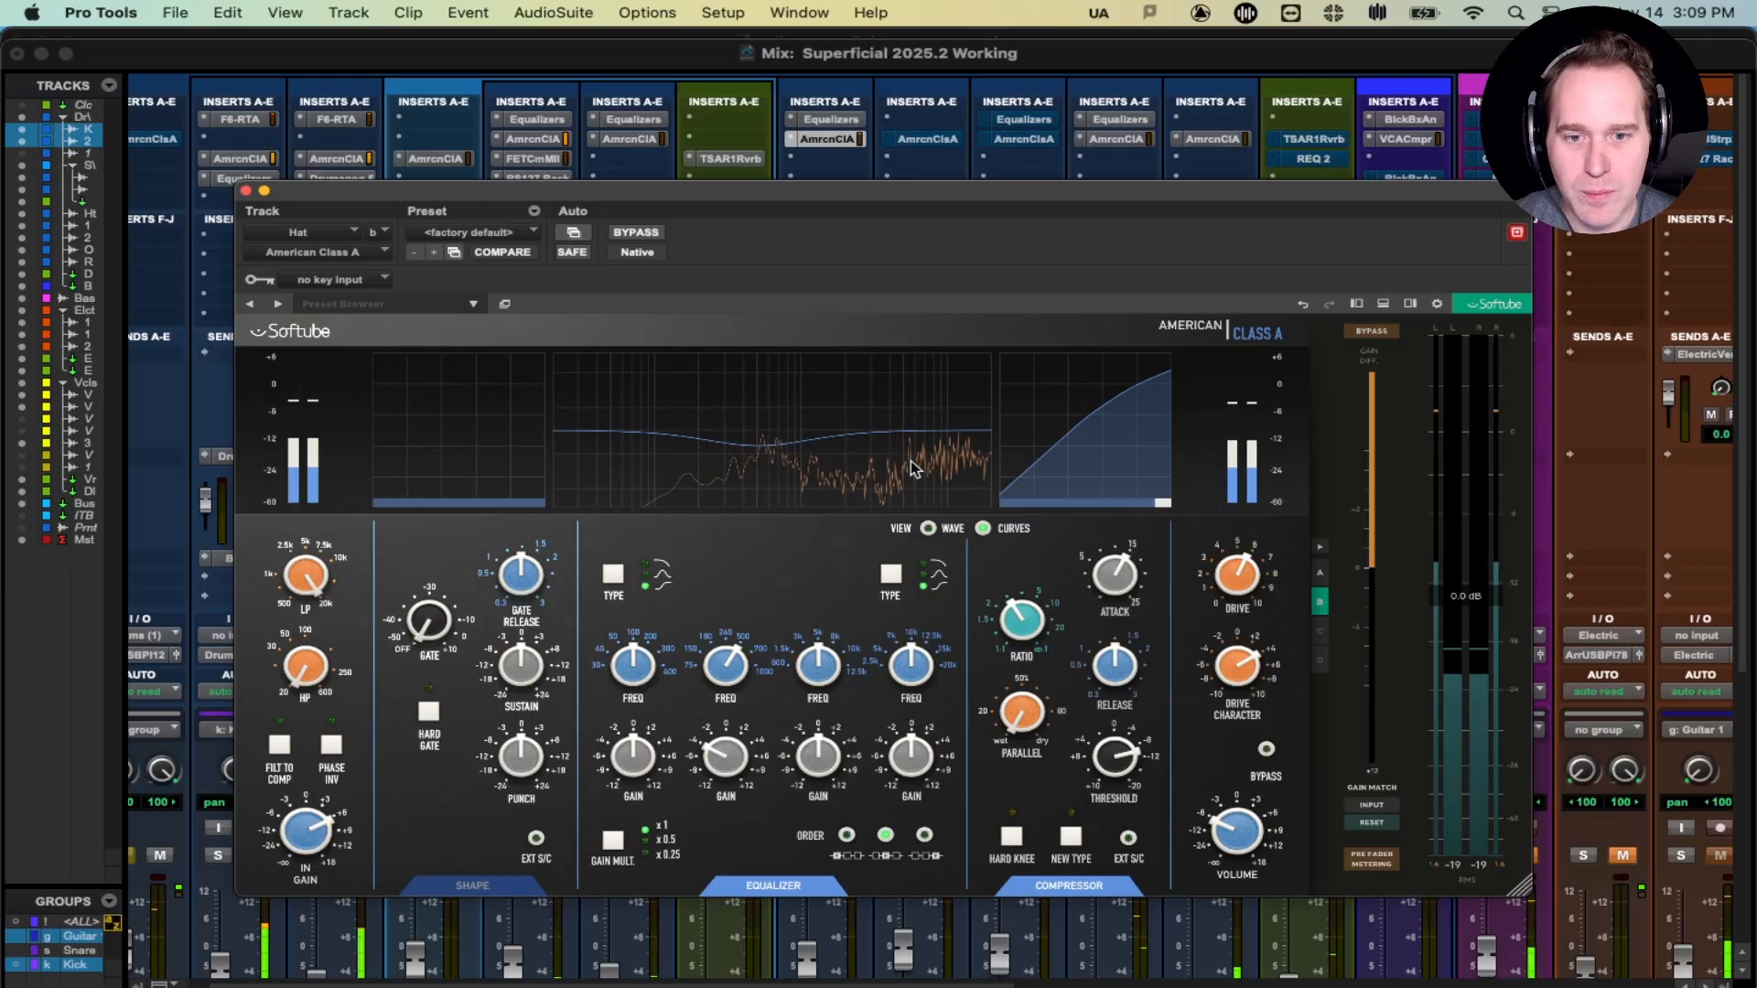
pyautogui.moveTo(827, 678)
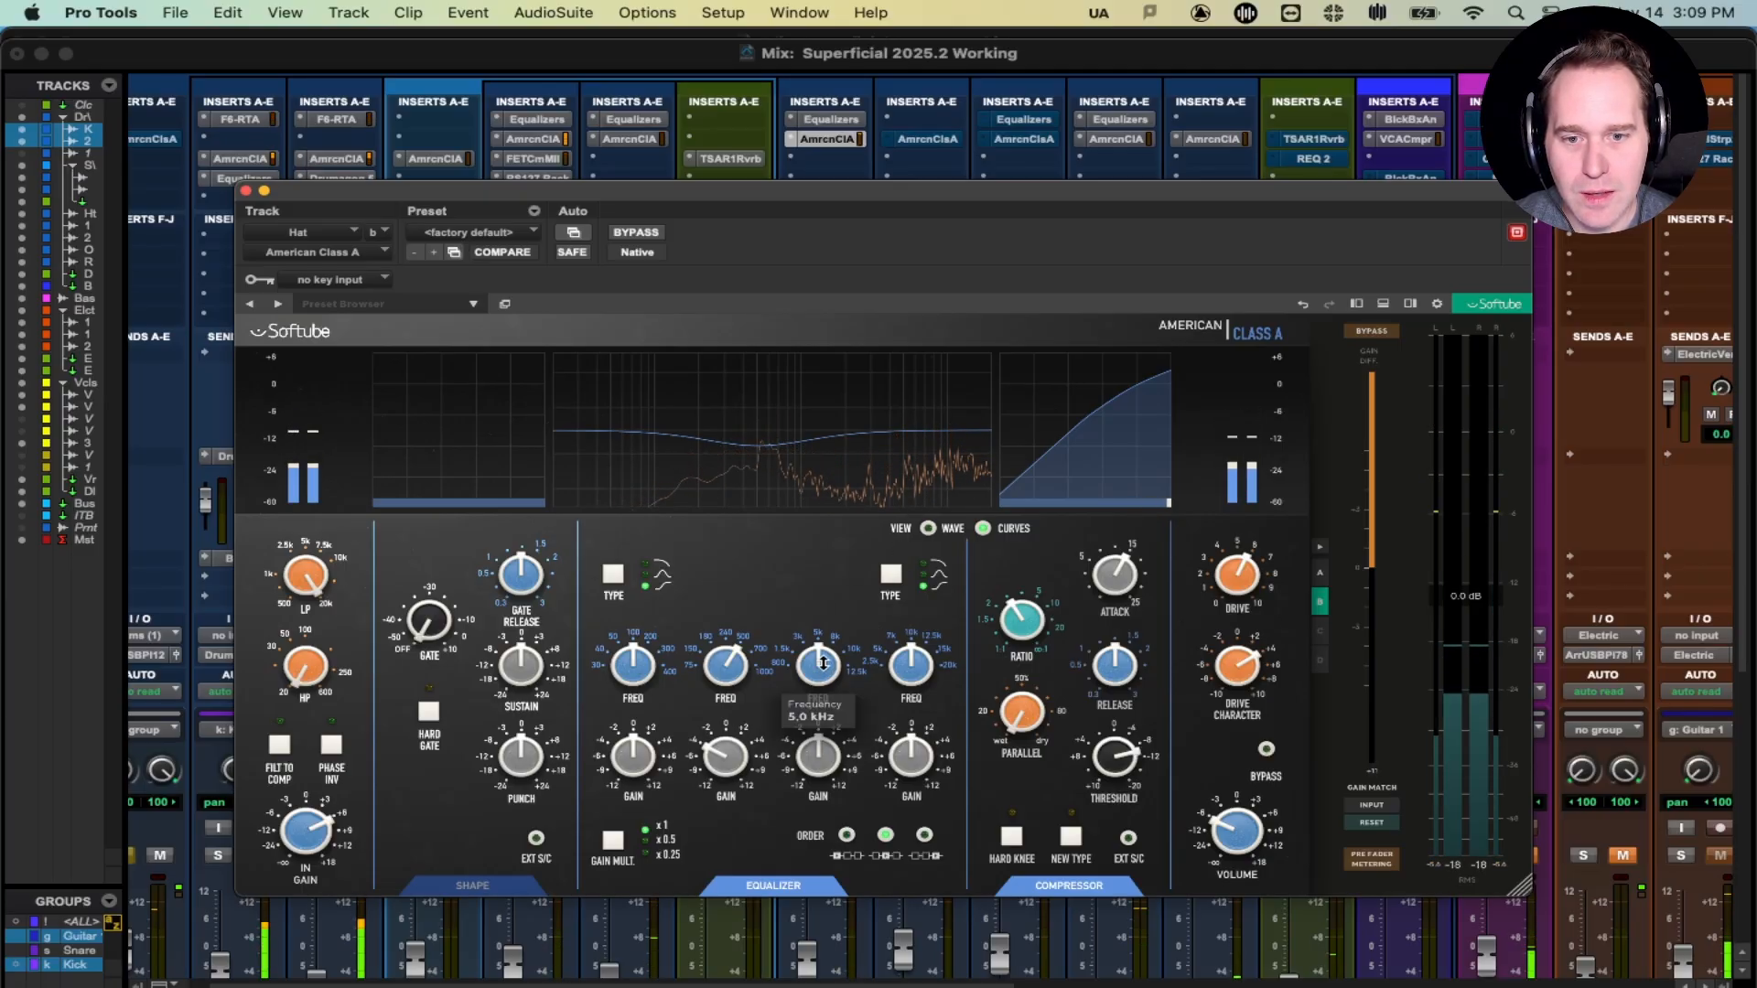
pyautogui.moveTo(826, 748); pyautogui.dragTo(826, 729)
pyautogui.moveTo(818, 680)
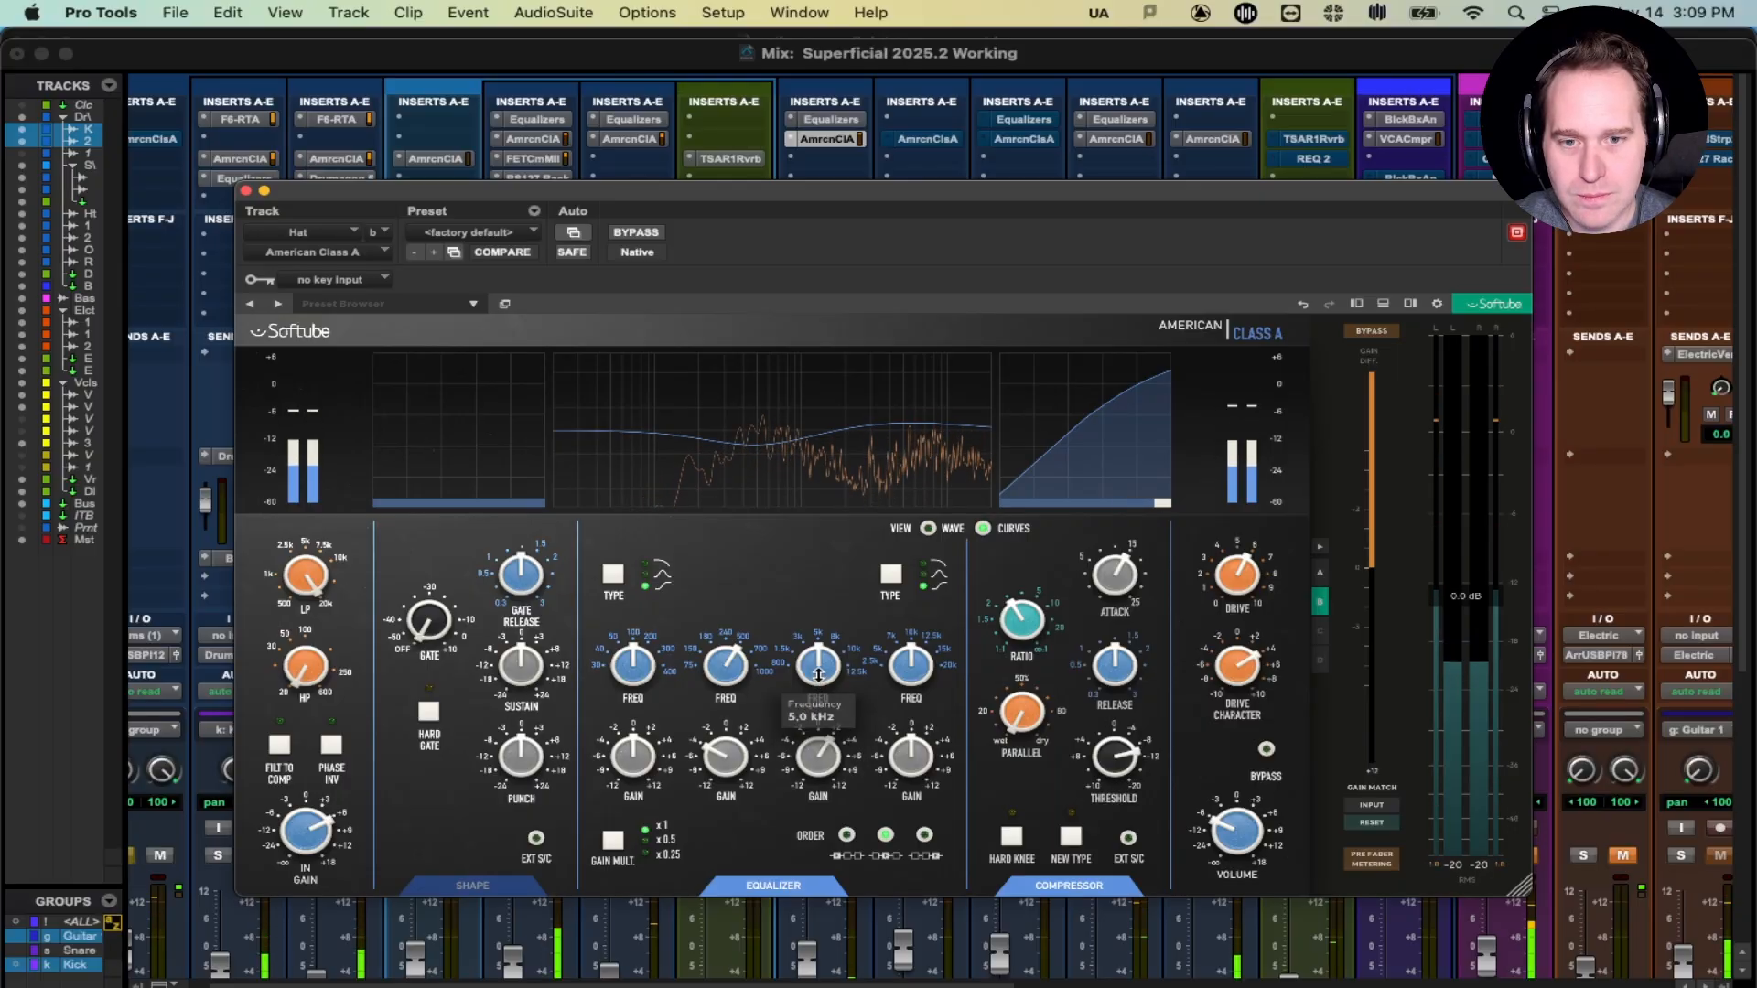
pyautogui.moveTo(820, 776)
pyautogui.moveTo(821, 775); pyautogui.dragTo(820, 798)
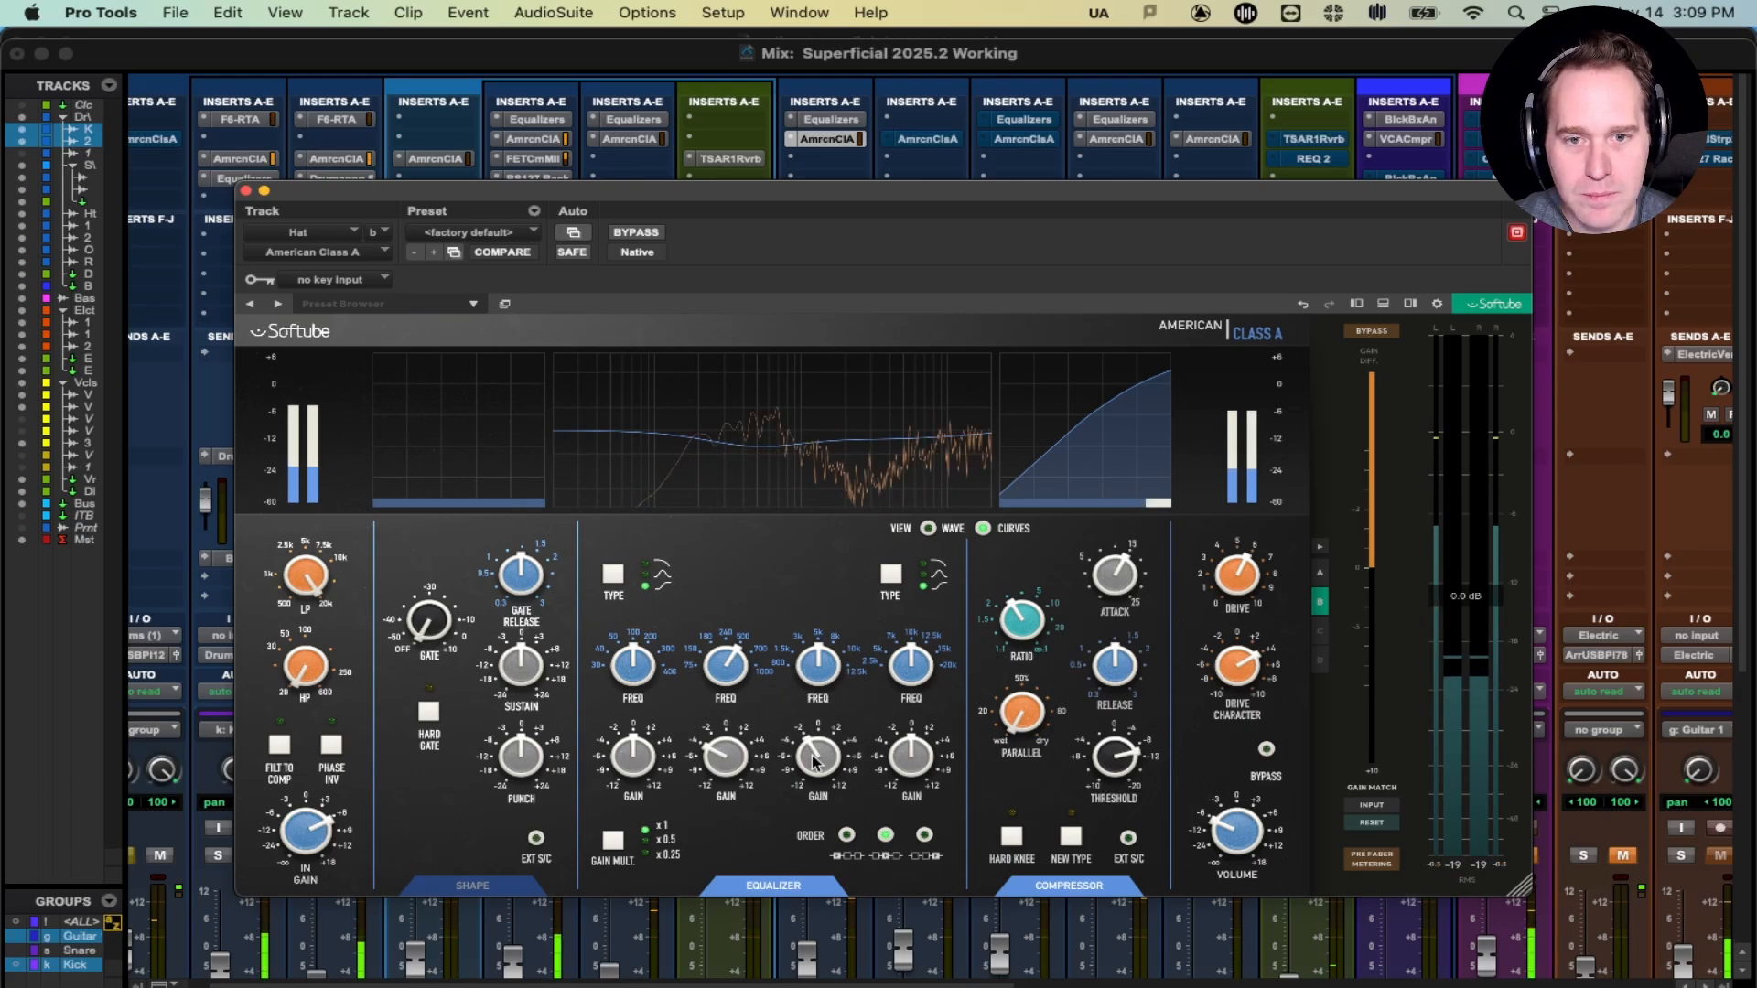
pyautogui.moveTo(821, 768)
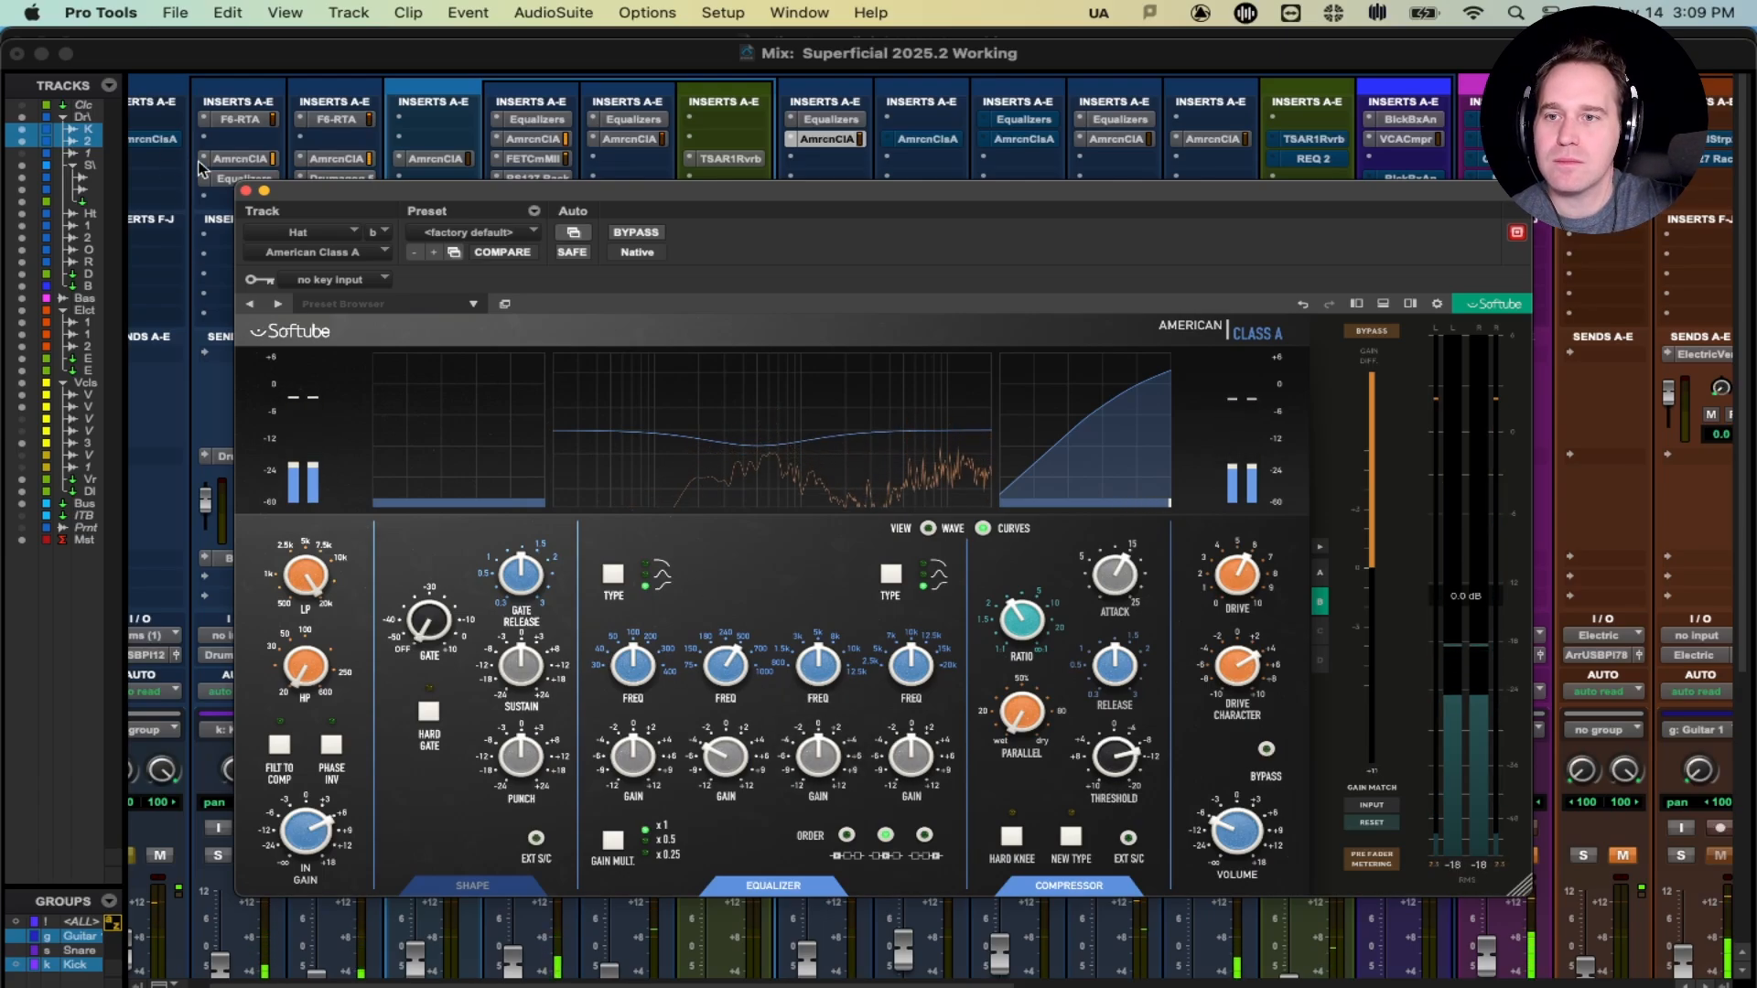
# - Close the Class A window, unsolo the Hat, and raise its fader to about -10 dB
pyautogui.click(245, 191)
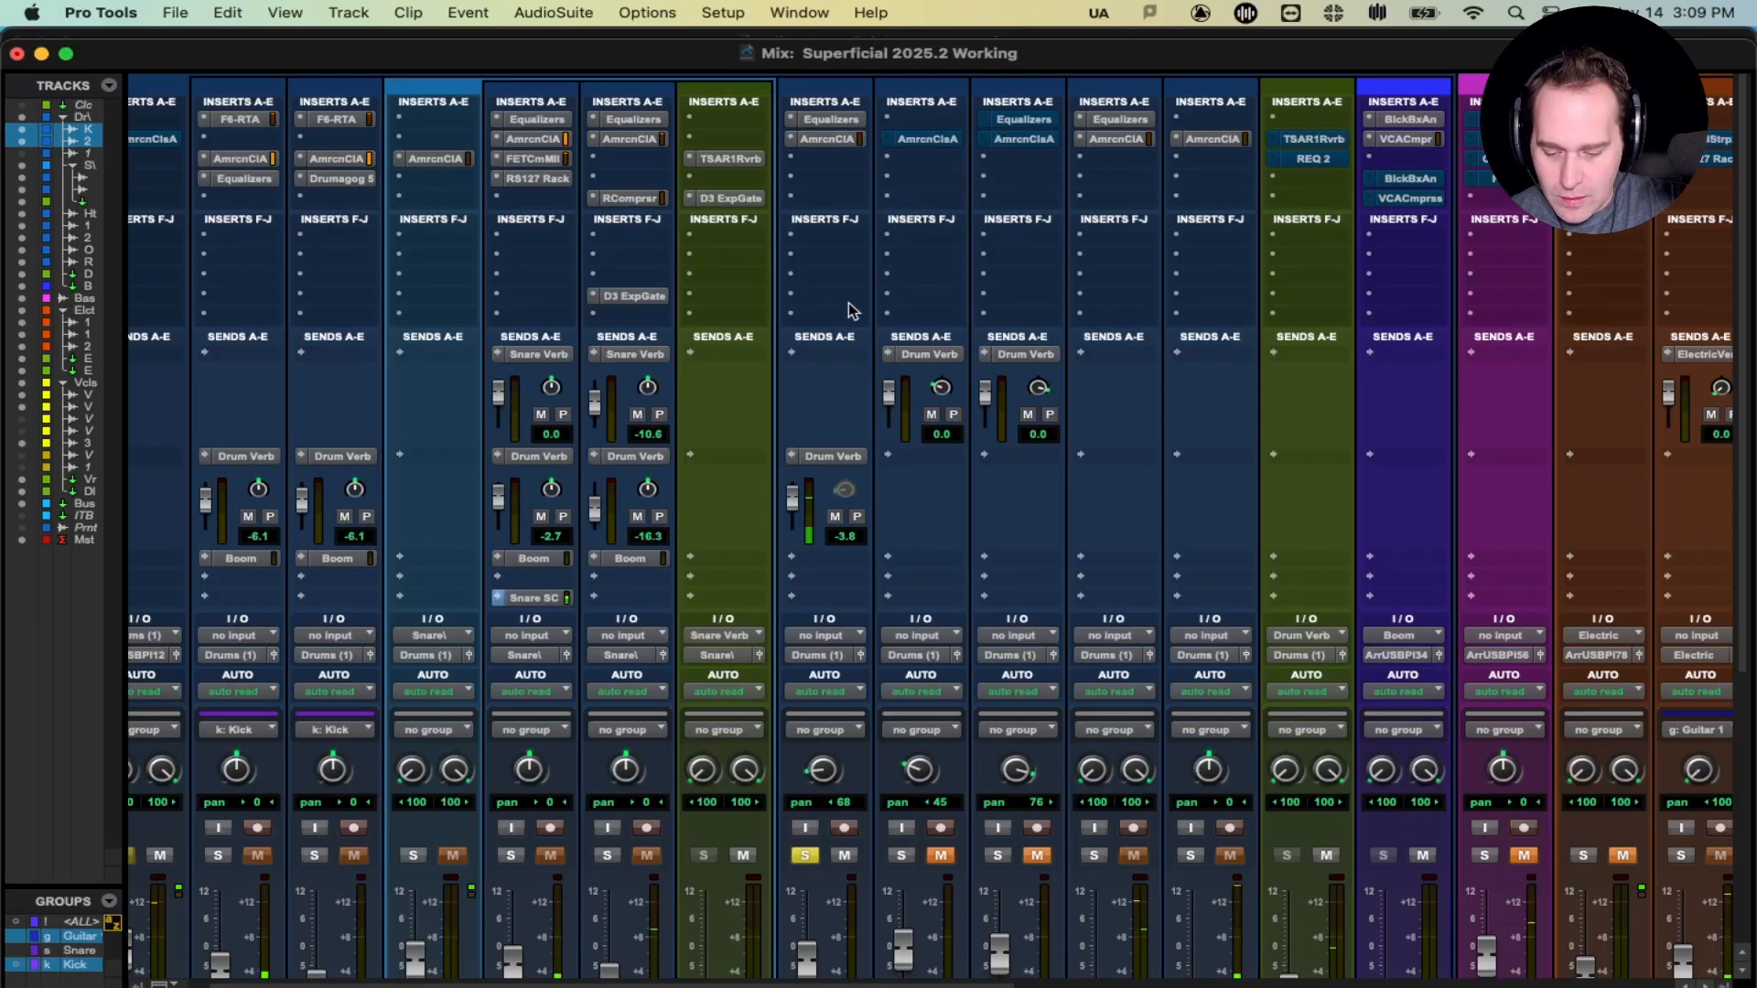
pyautogui.scroll(-5, 848, 302)
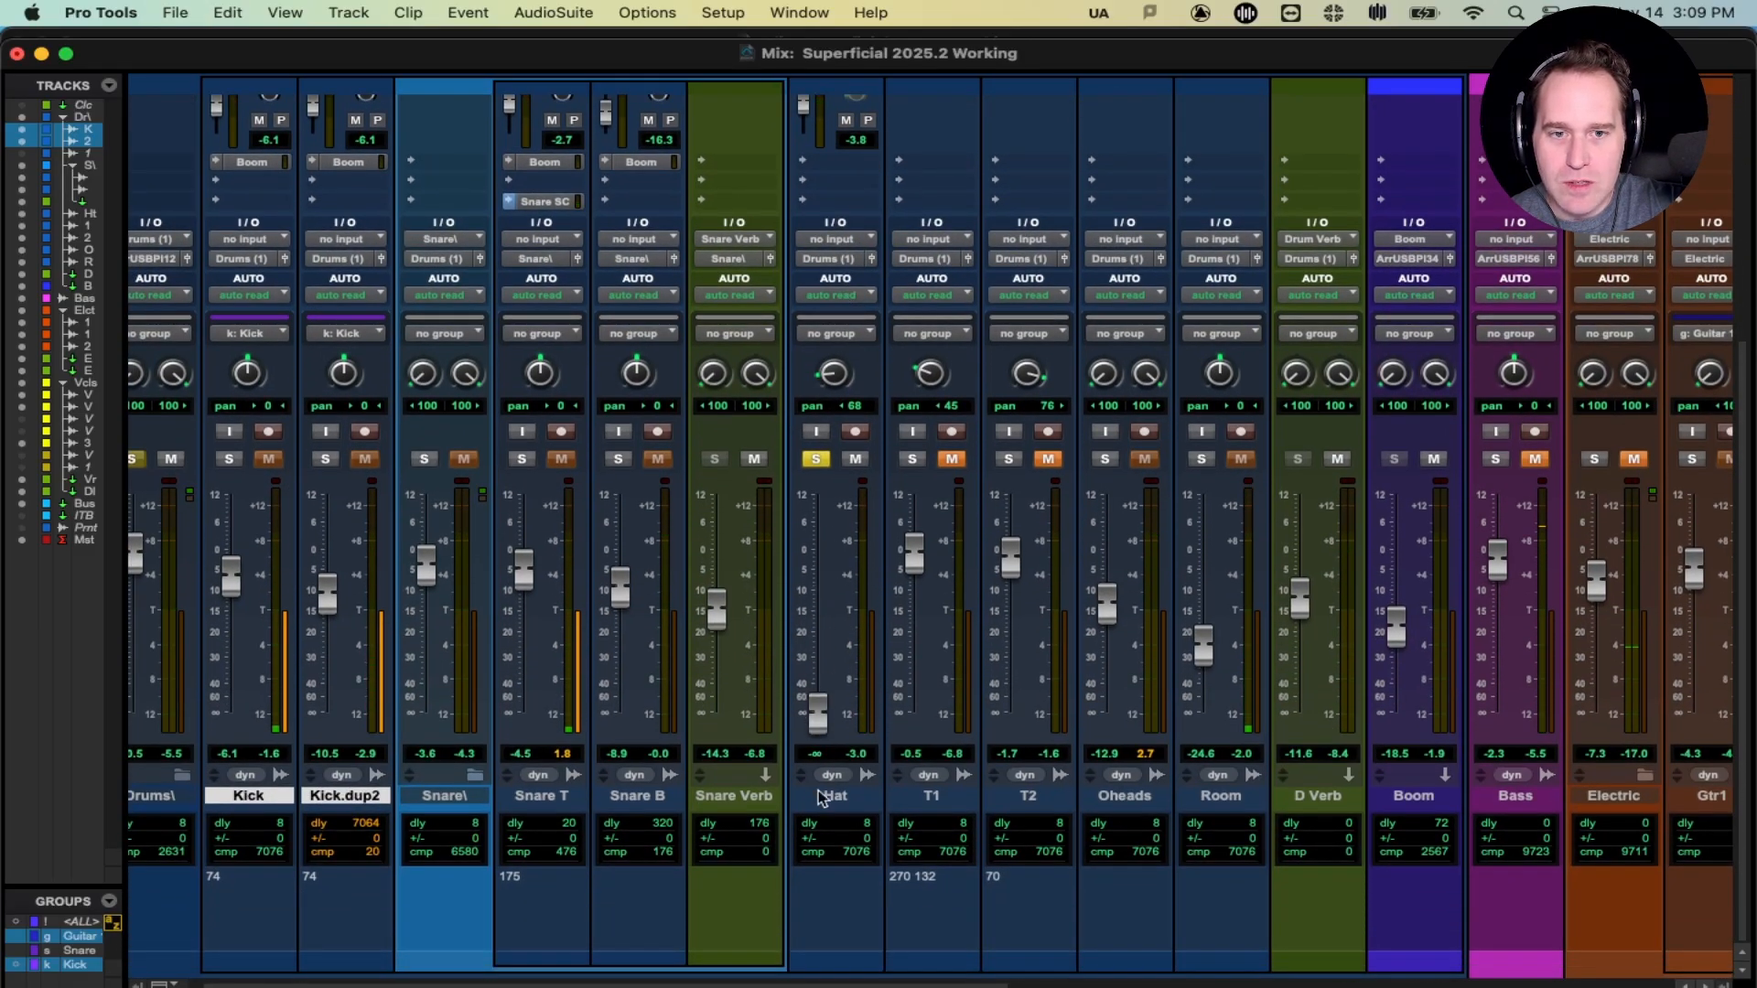
pyautogui.click(815, 458)
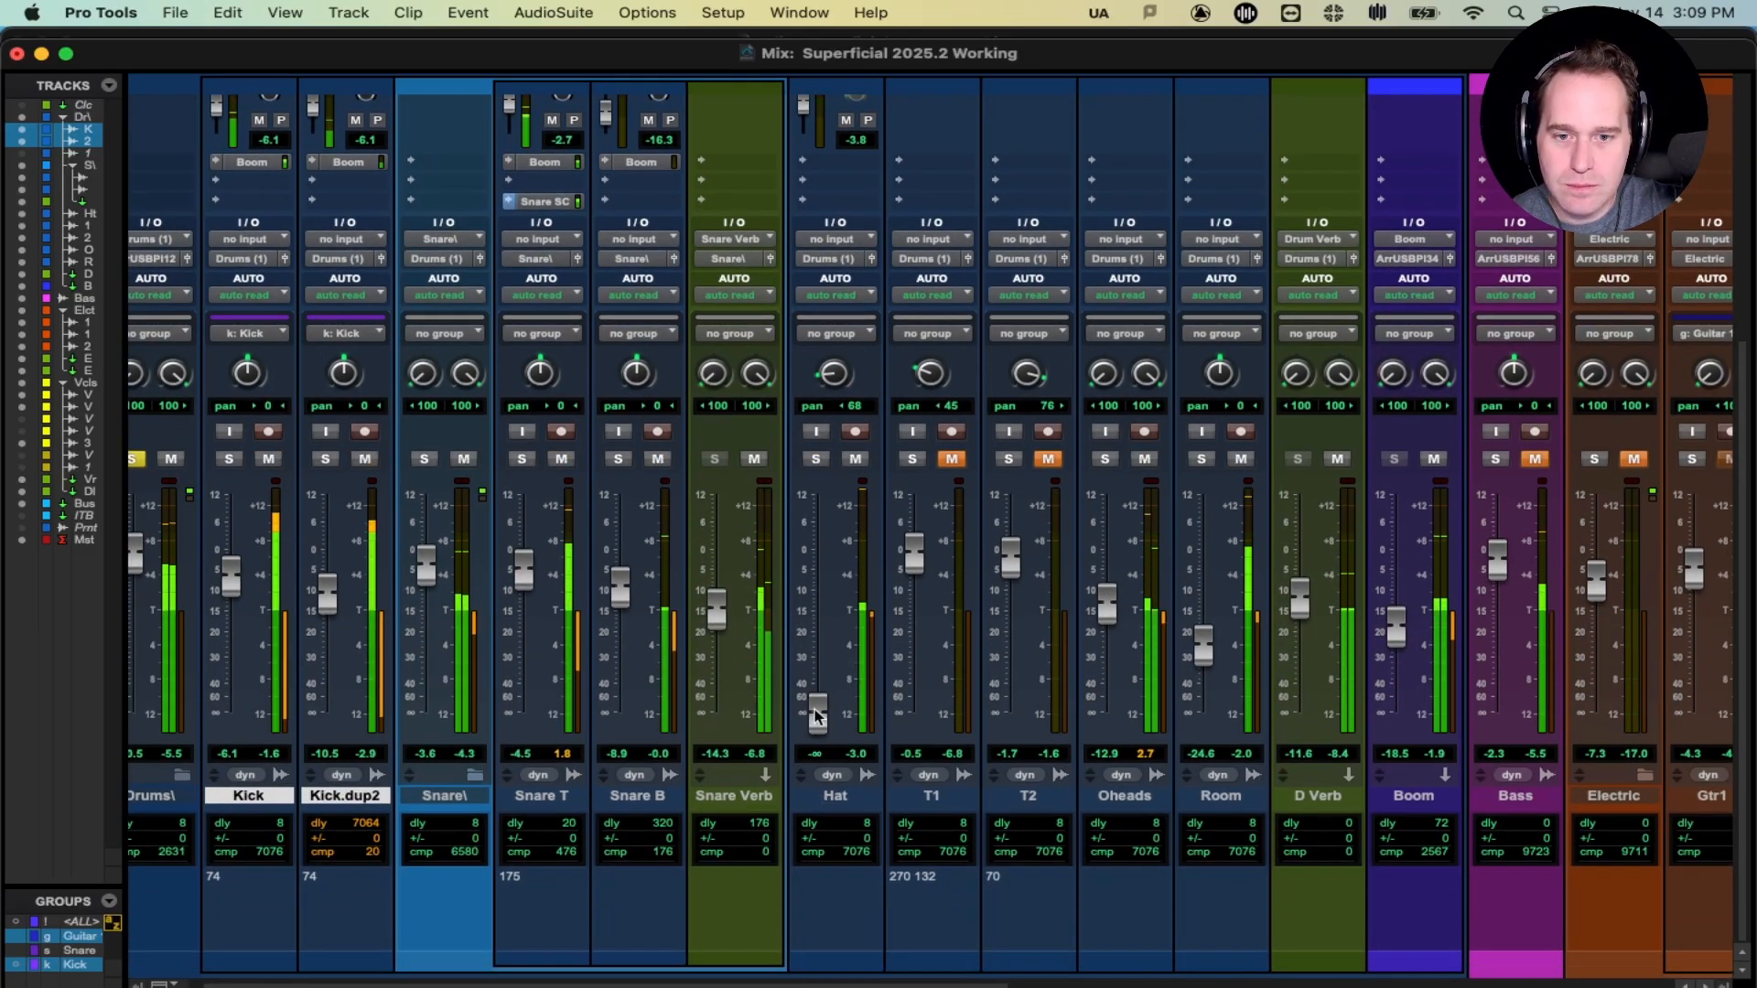
pyautogui.moveTo(817, 715); pyautogui.dragTo(809, 592)
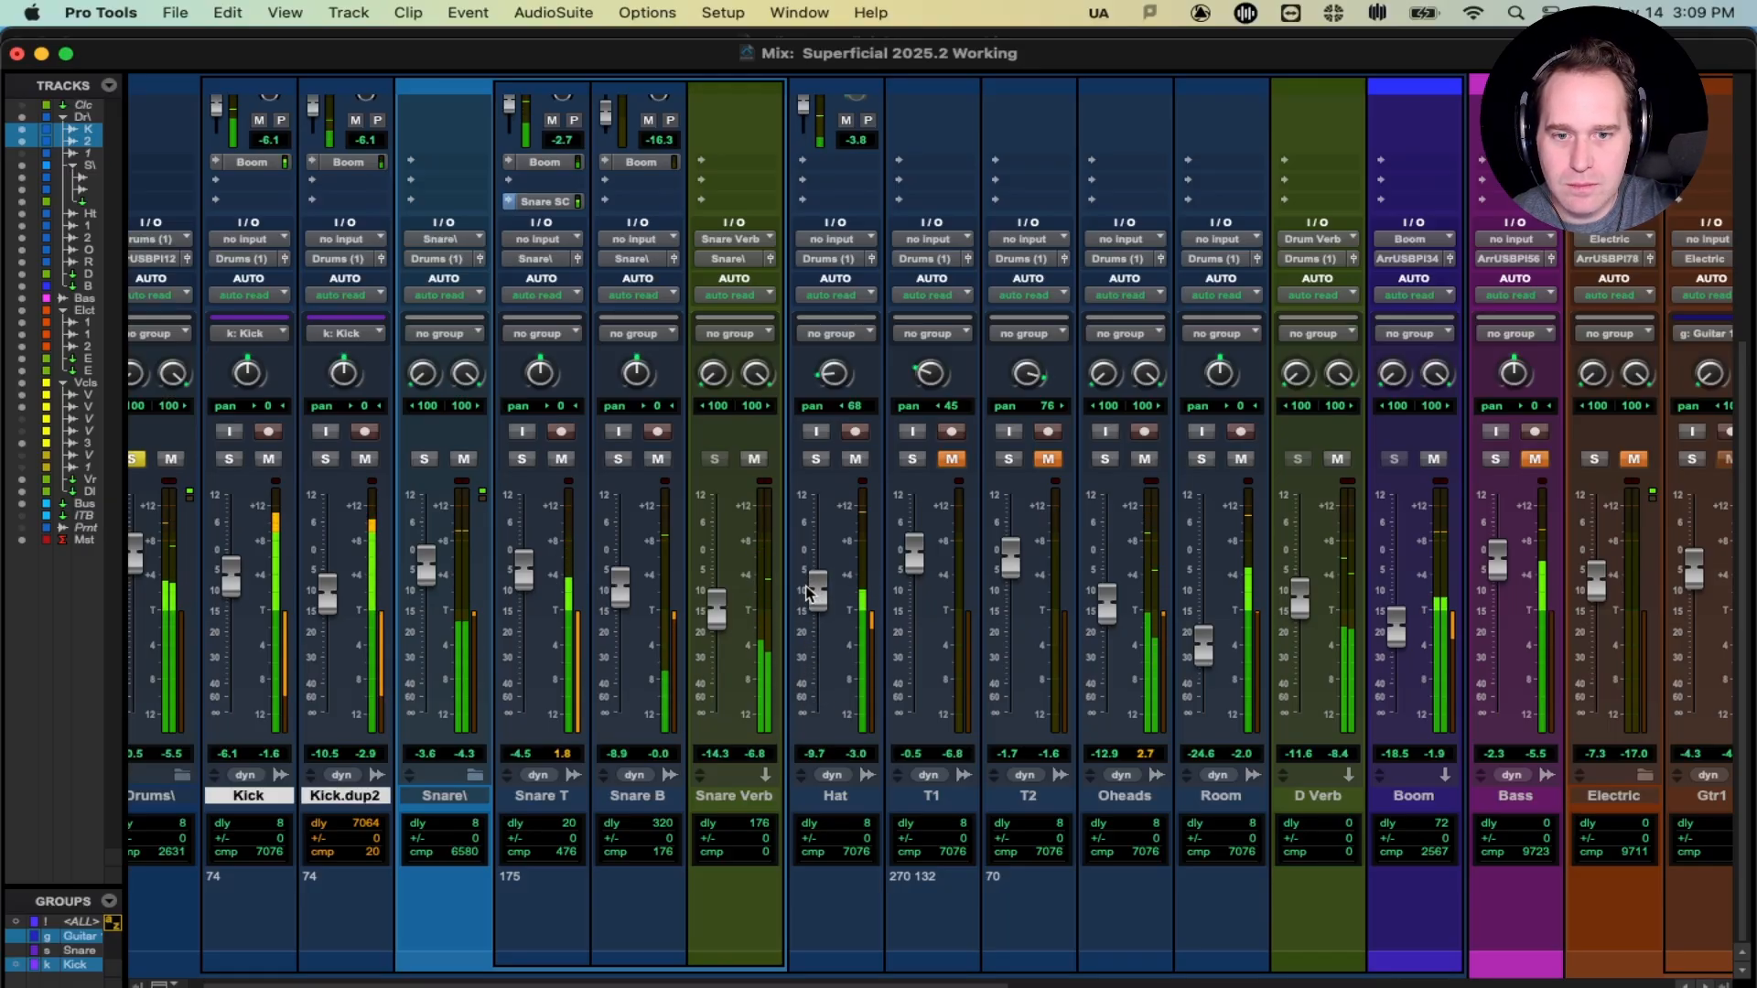
pyautogui.scroll(3, 813, 531)
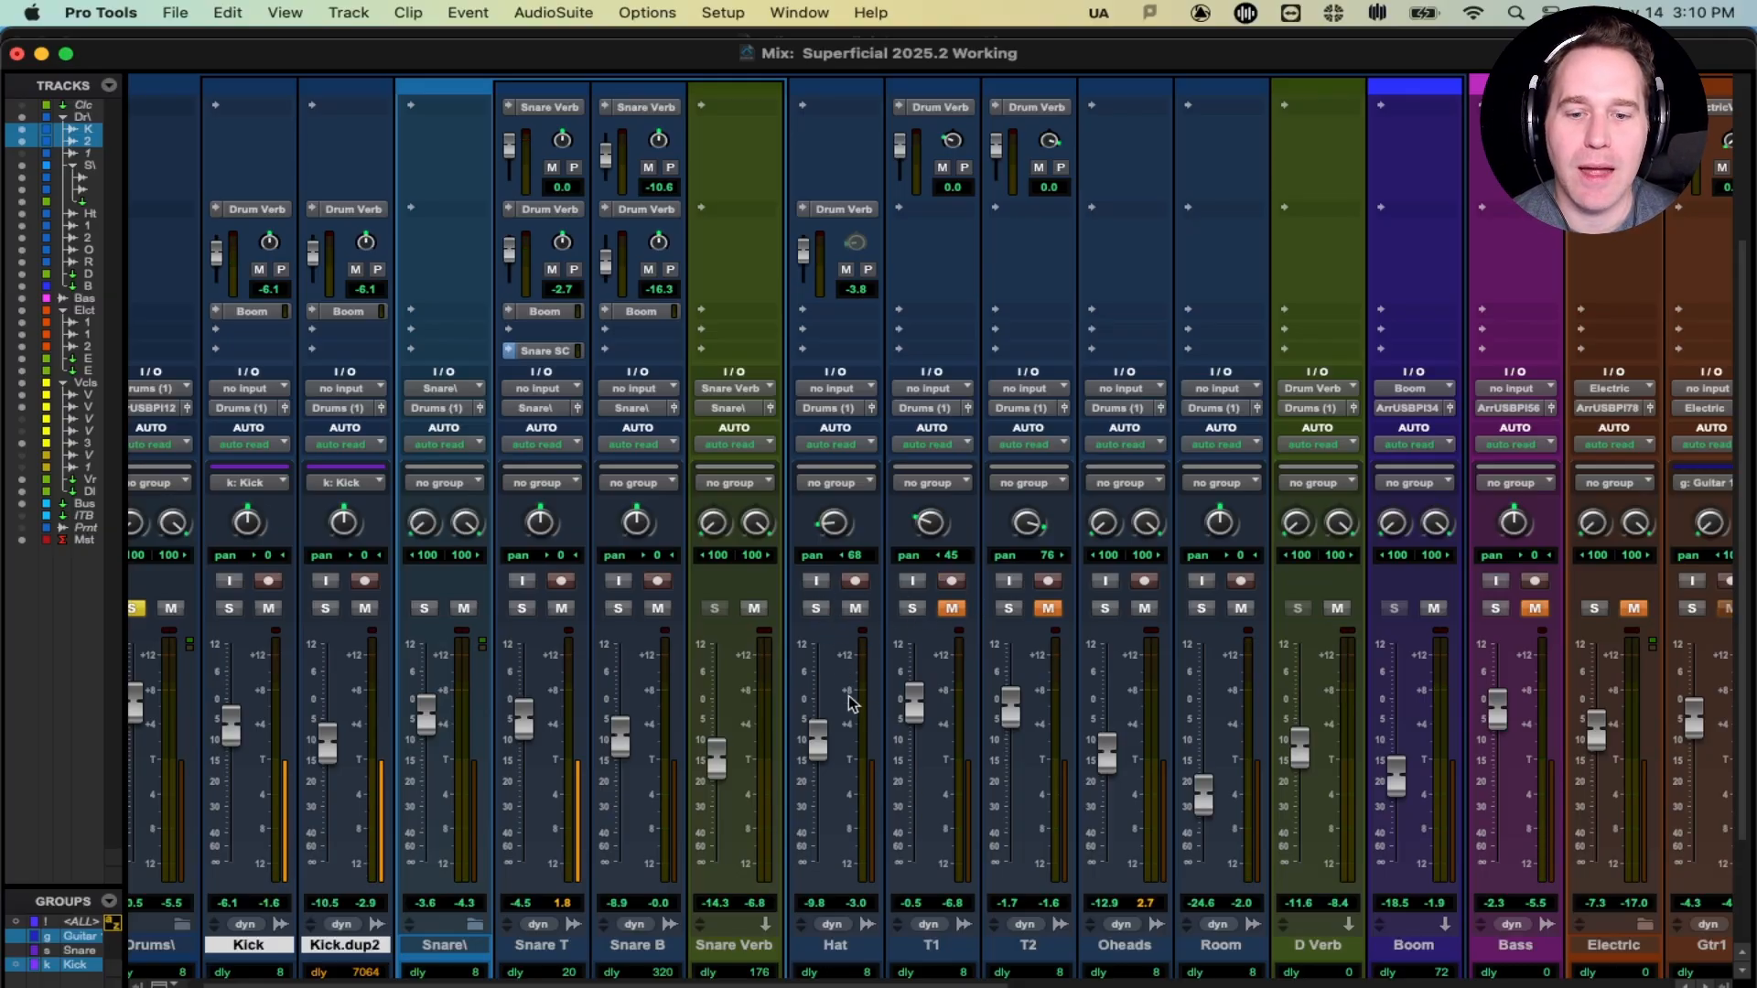
# - Solo Oheads and Hat, centre the Hat pan, and lower the Hat fader to about -15.6 dB
pyautogui.click(1105, 611)
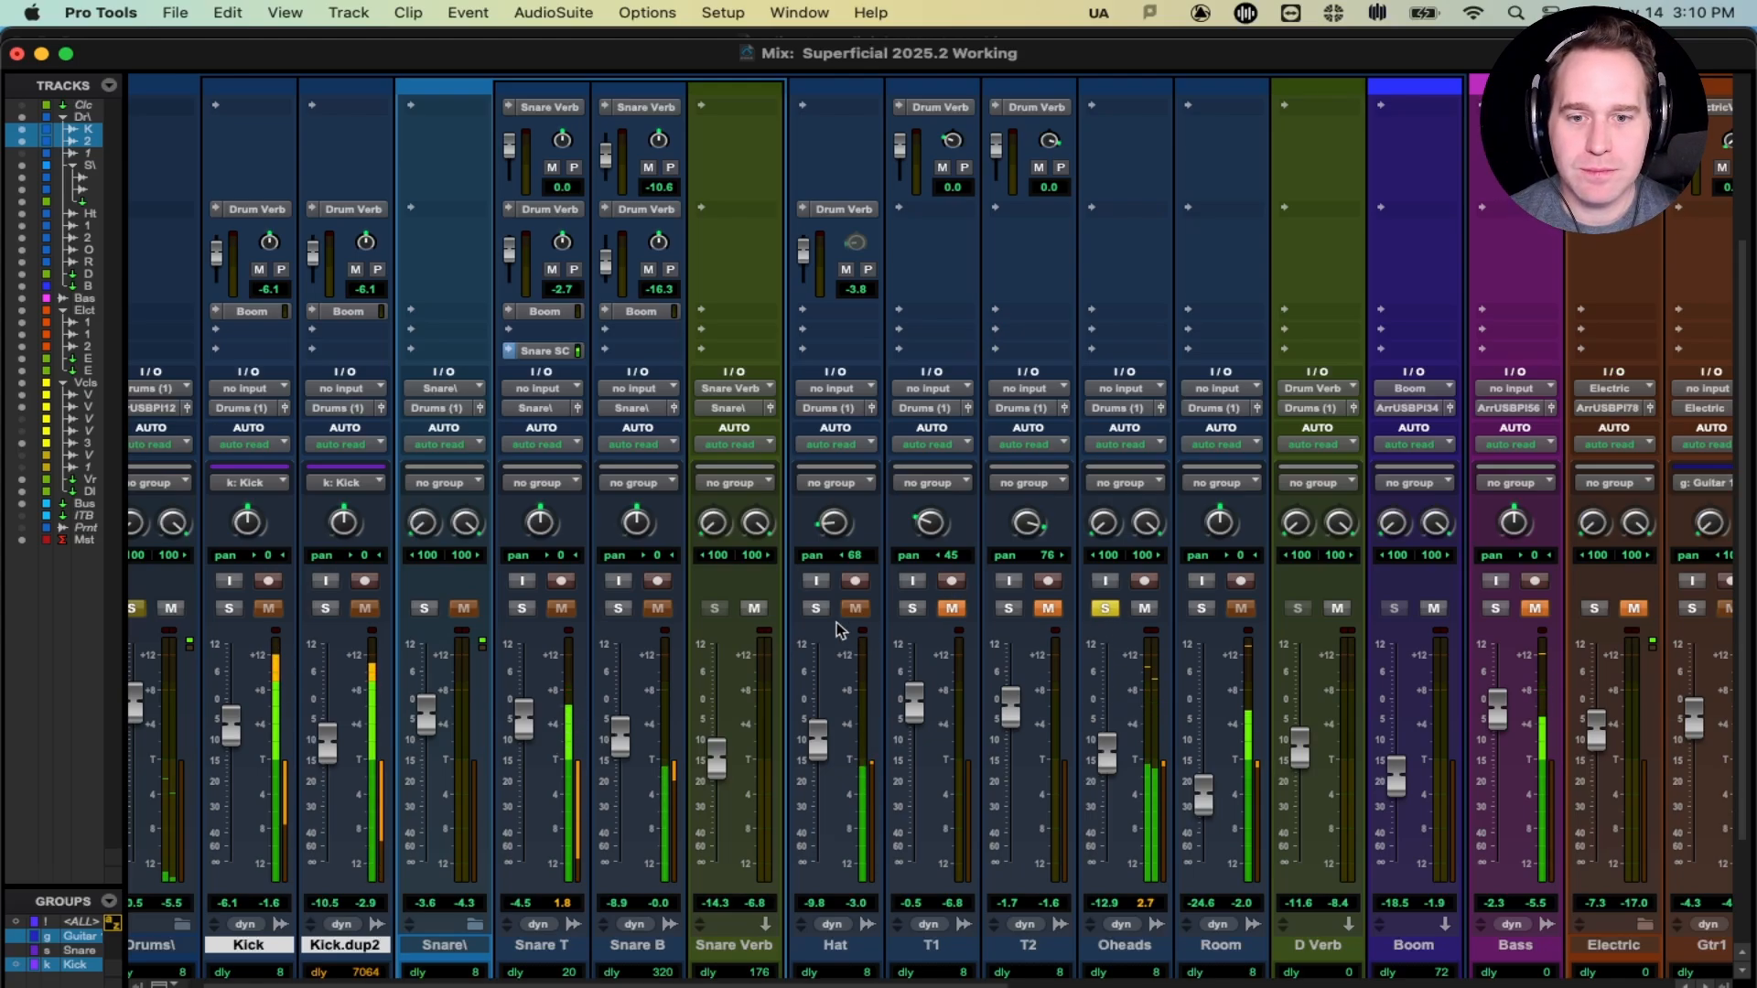
pyautogui.keyDown('alt'); pyautogui.click(832, 524); pyautogui.keyUp('alt')
pyautogui.click(816, 609)
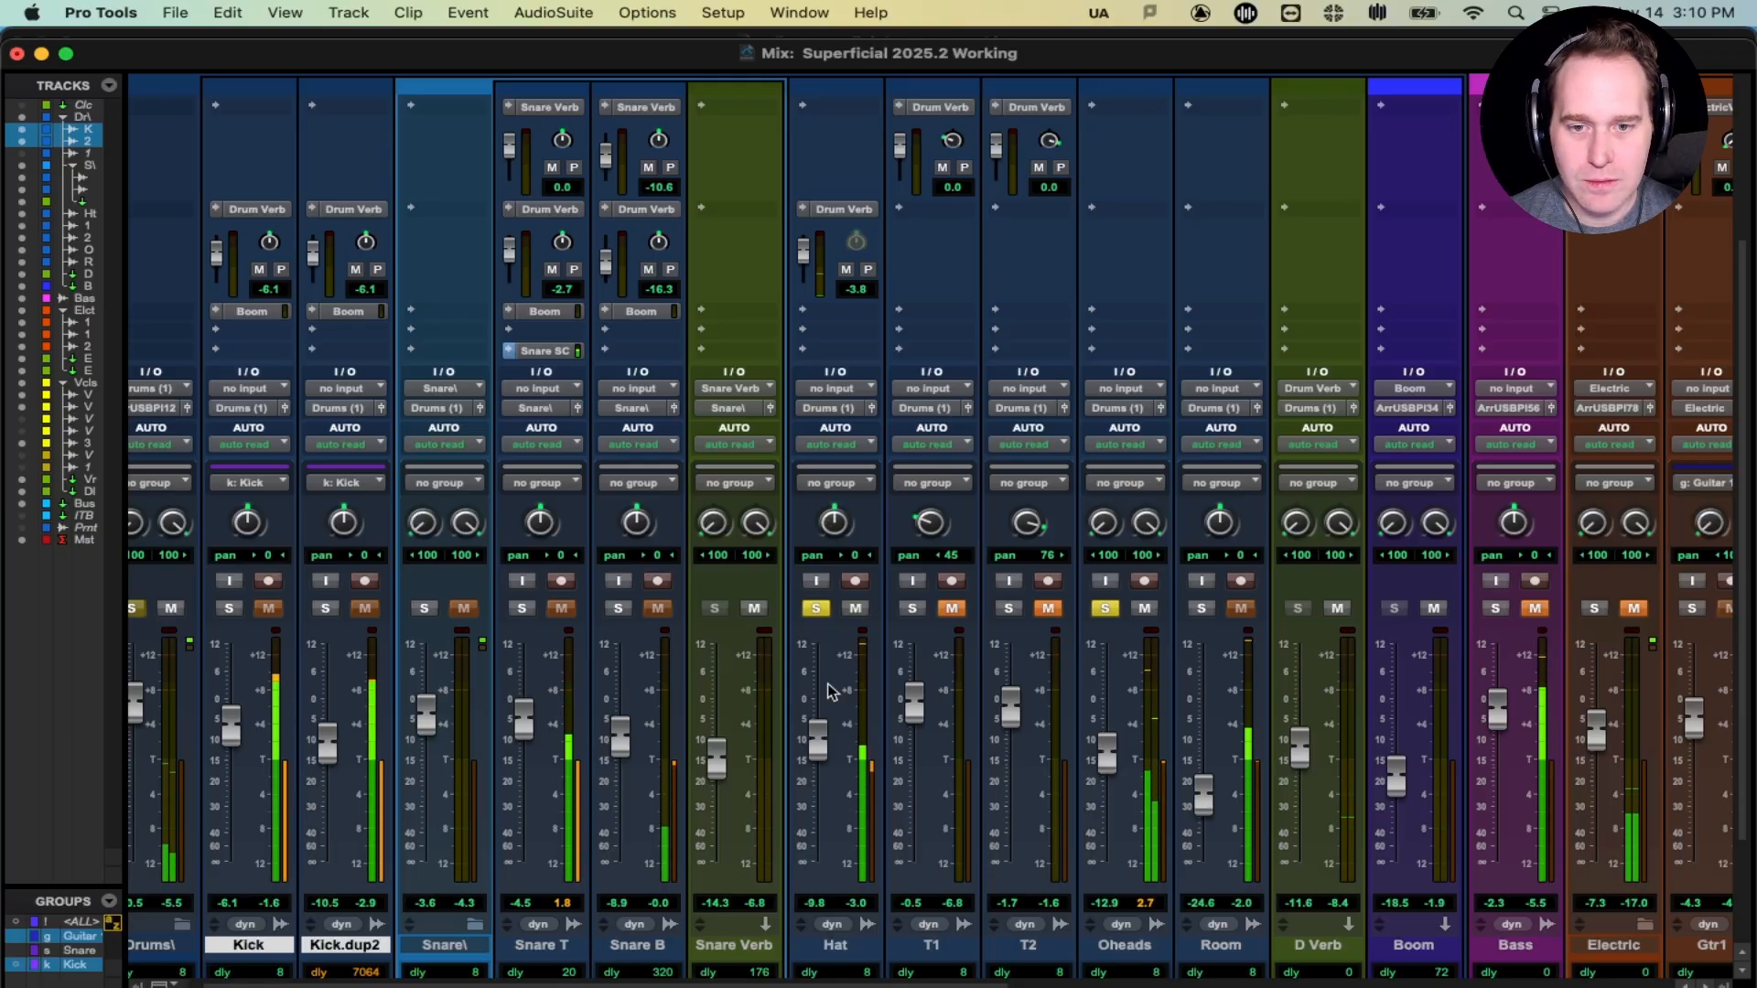
pyautogui.moveTo(817, 737); pyautogui.dragTo(821, 777)
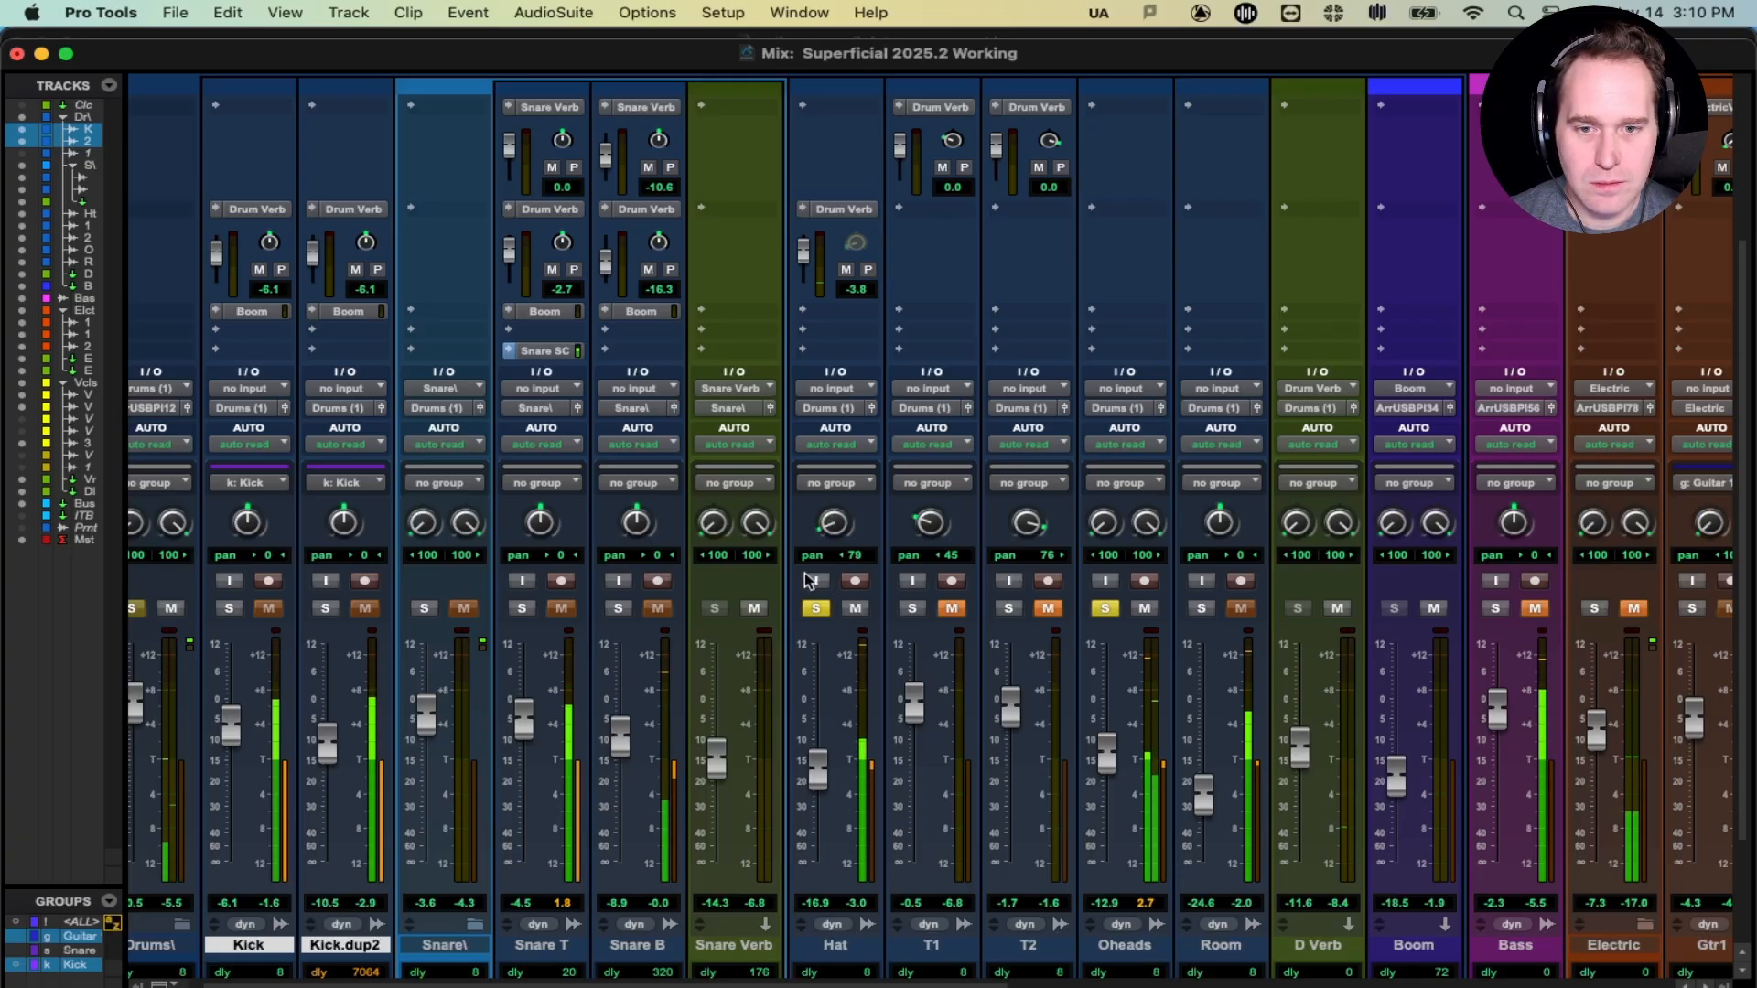
# - Compare the Hat soloed and in the mix, nudging its fader up to -13.7 dB
pyautogui.click(817, 609)
pyautogui.click(817, 609)
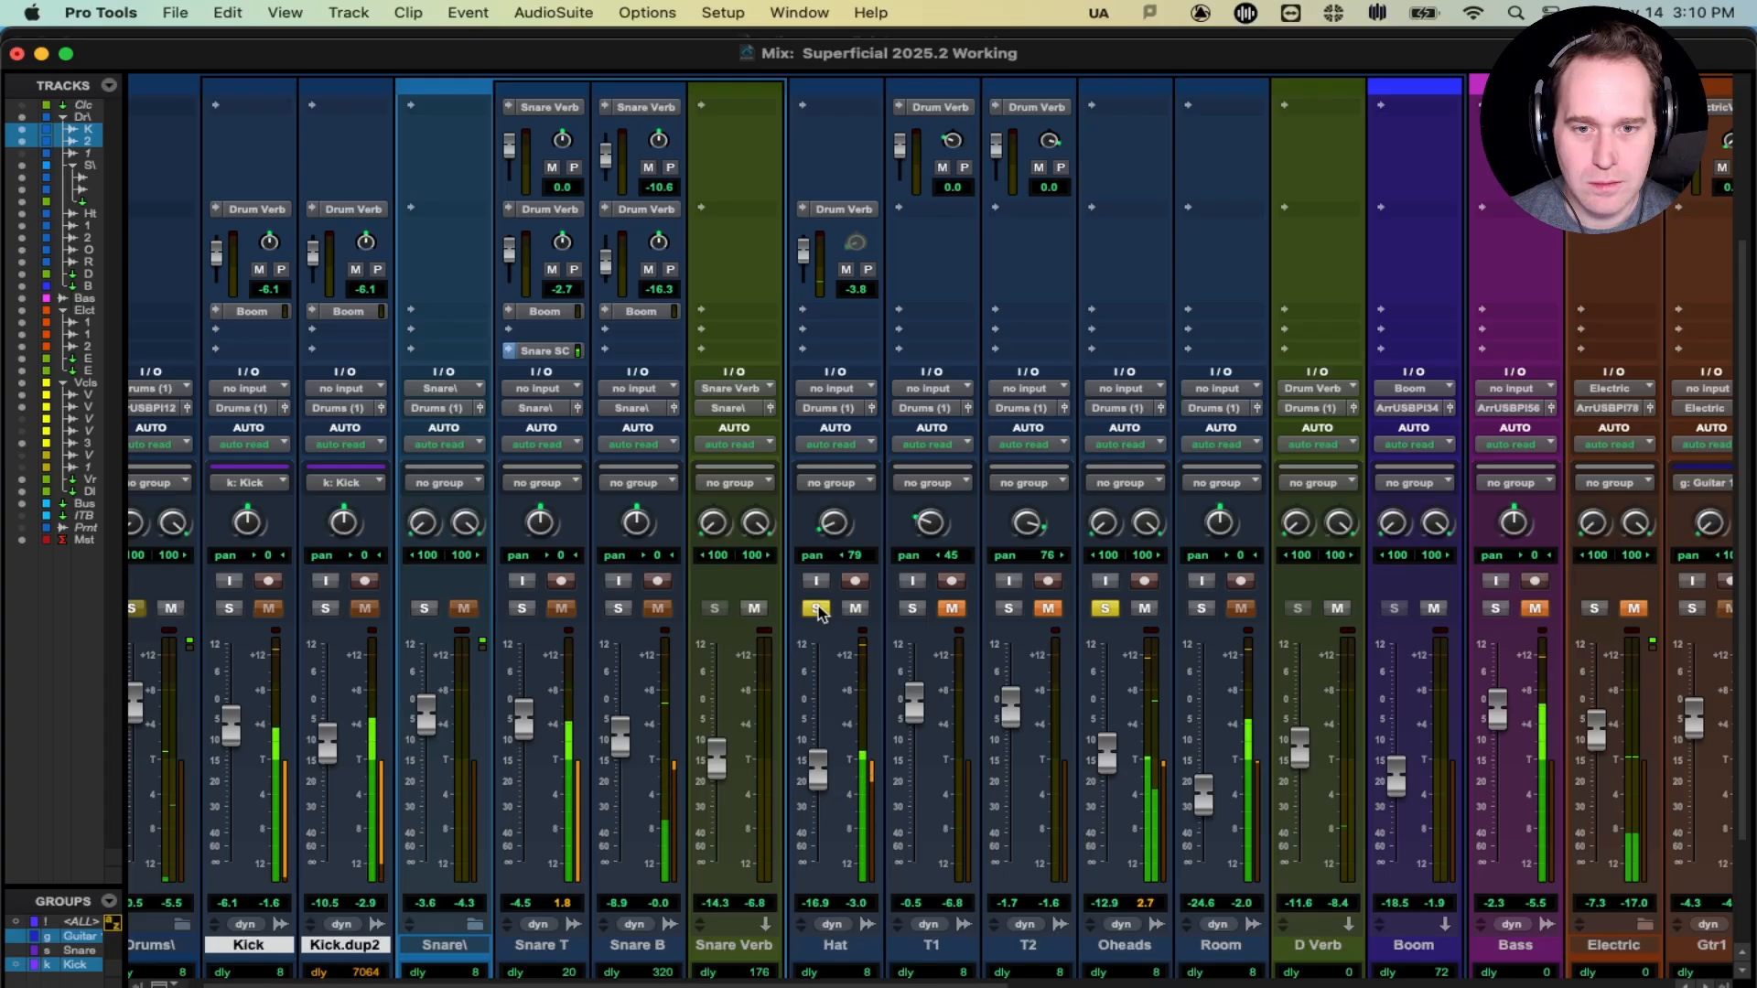
pyautogui.moveTo(822, 767); pyautogui.dragTo(821, 762)
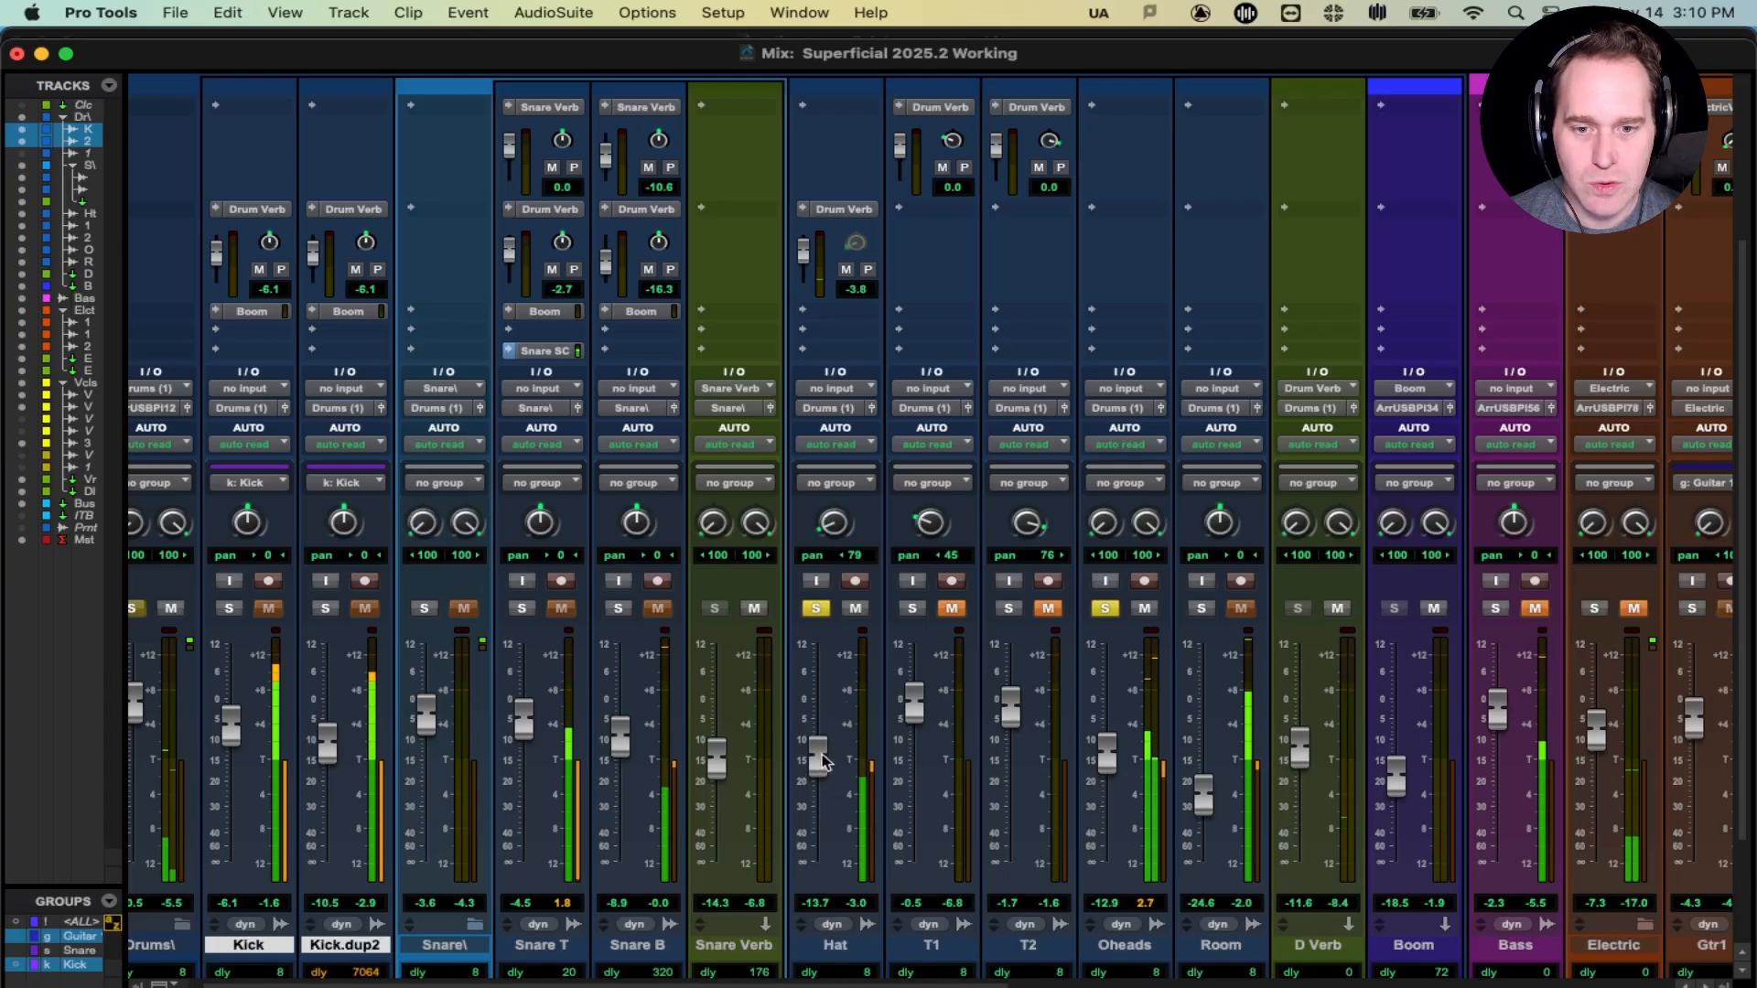
pyautogui.click(817, 609)
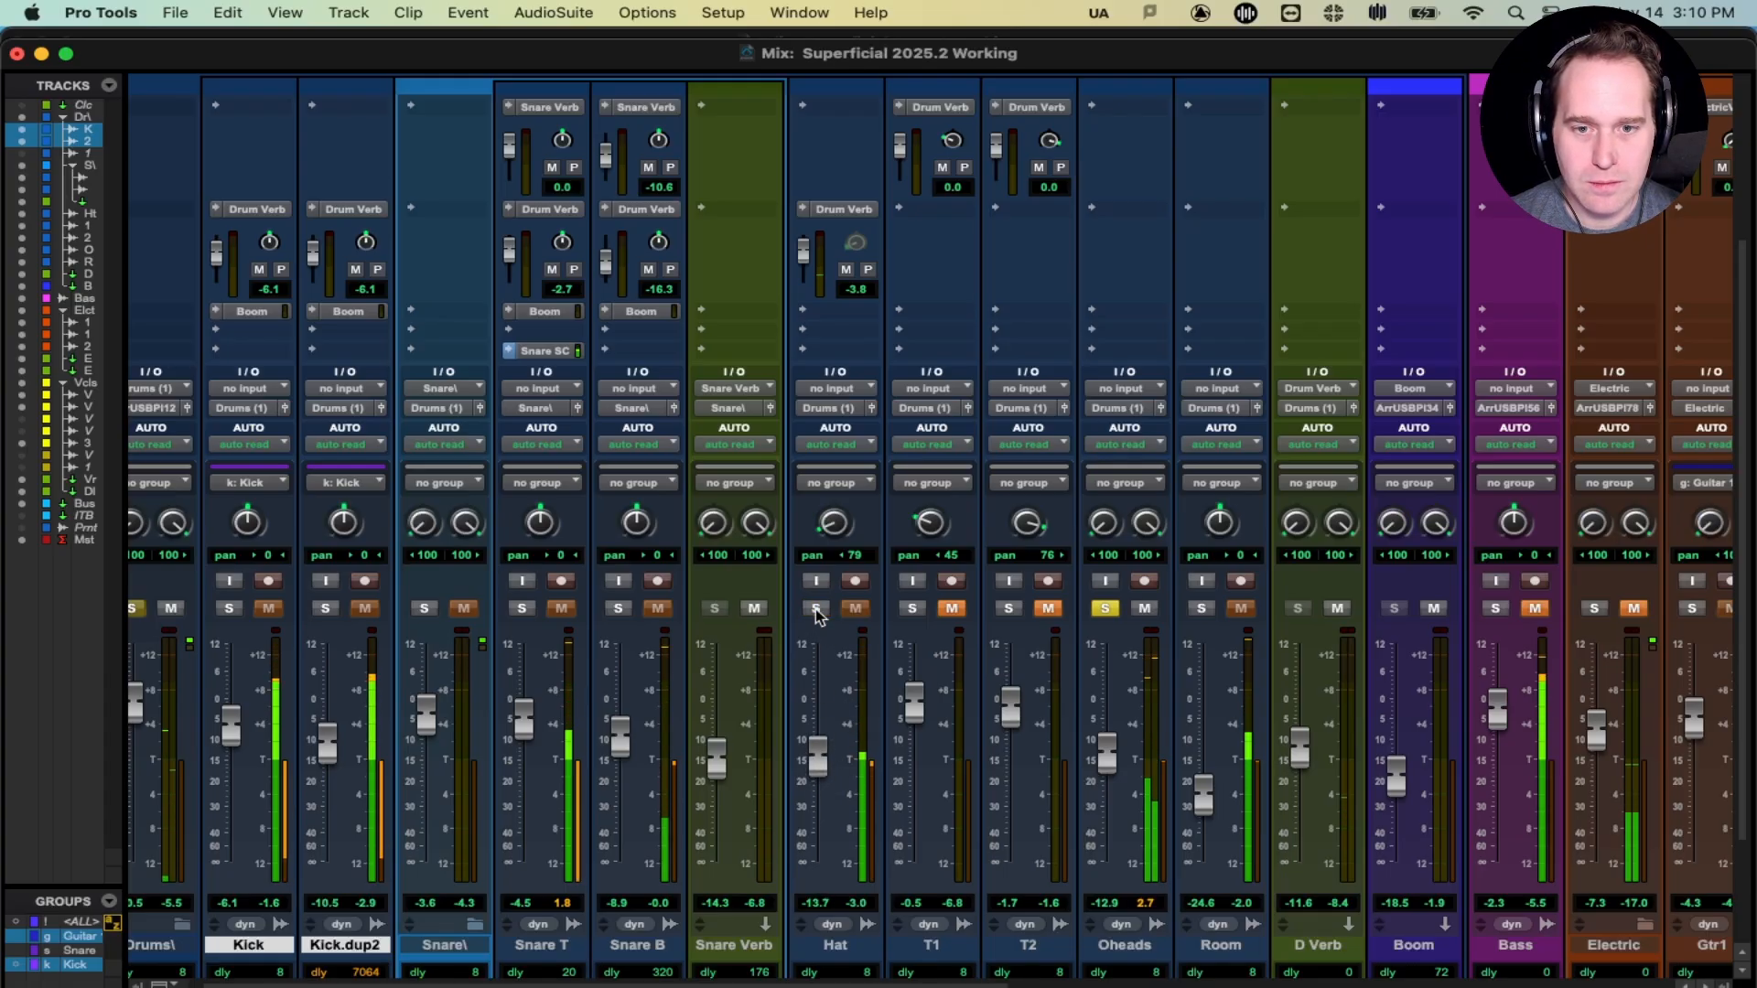
pyautogui.click(817, 610)
pyautogui.click(817, 610)
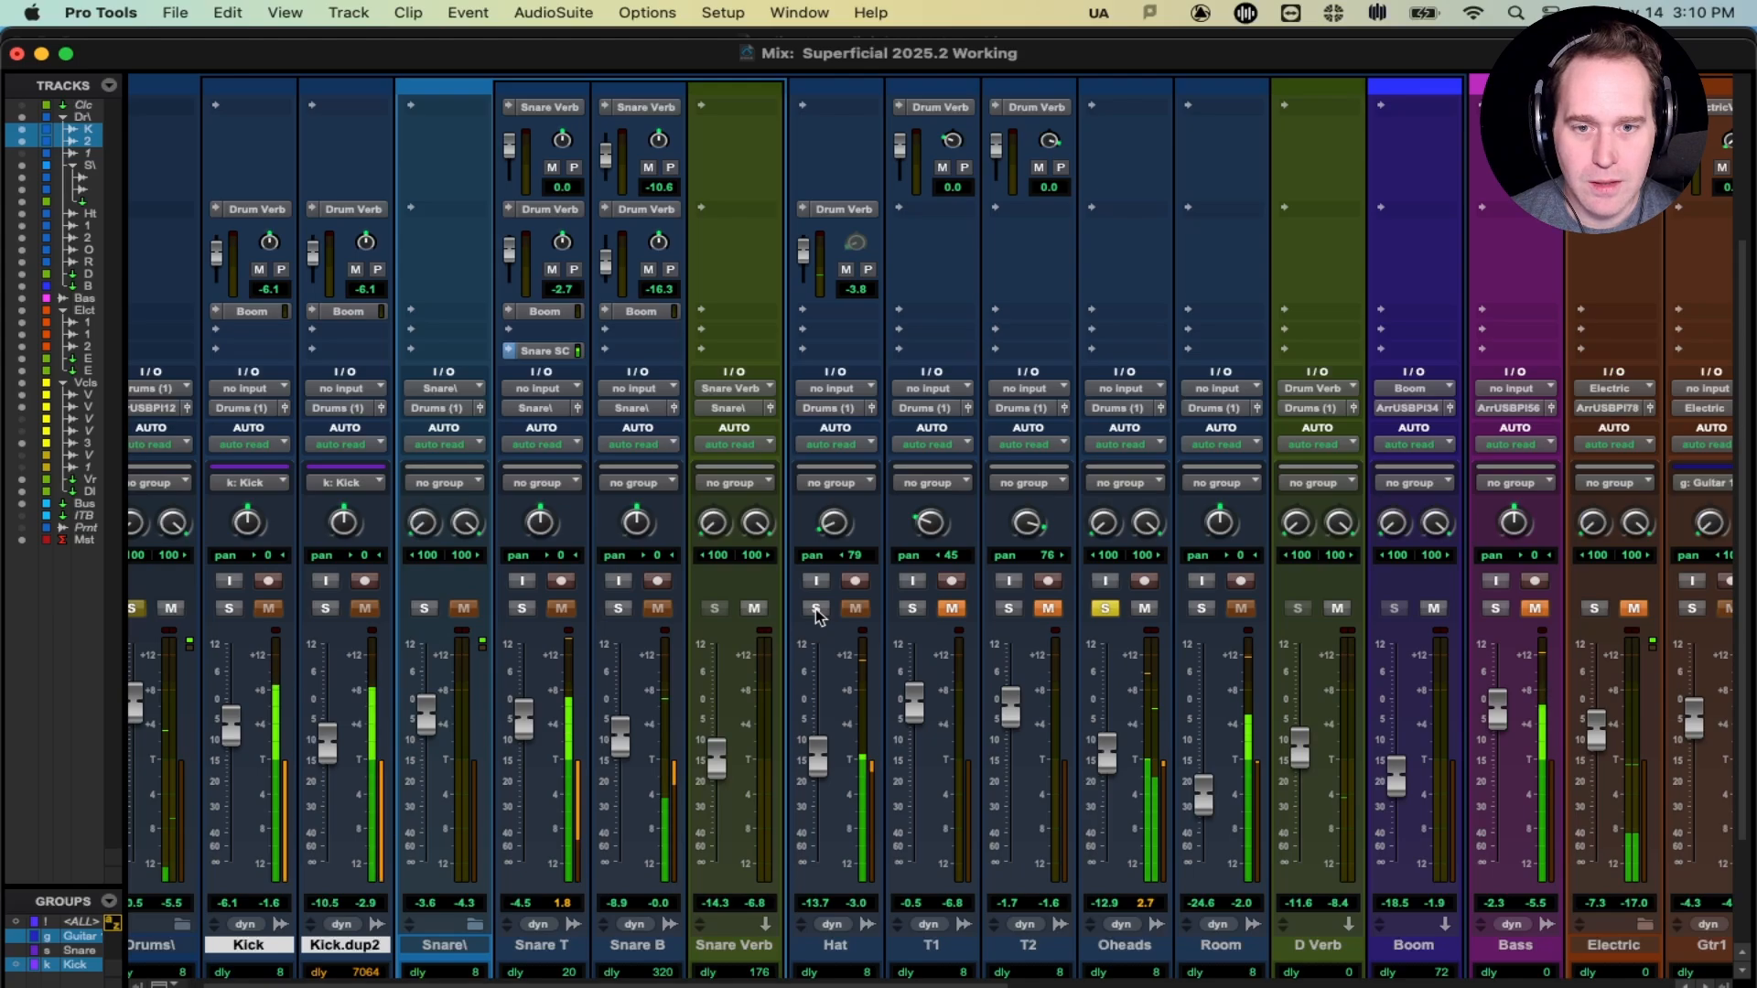
pyautogui.click(817, 609)
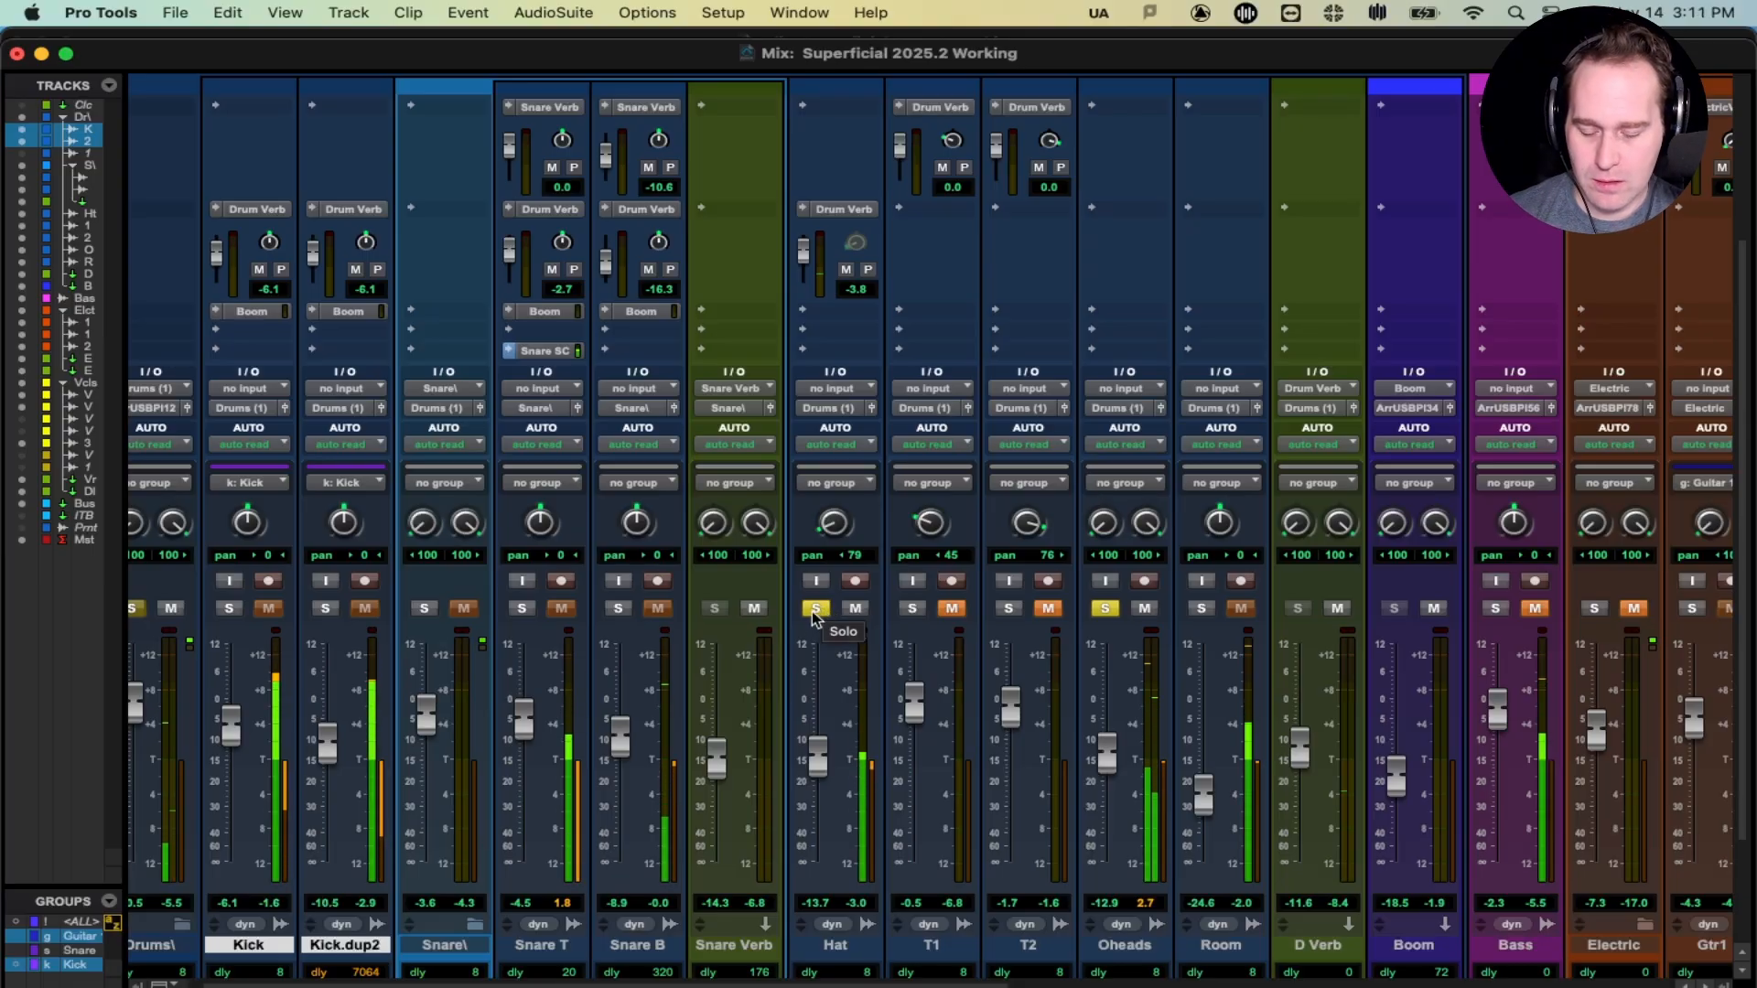
# - Pan the Hat in from the left, first to 72 and then to 66 left
pyautogui.click(817, 609)
pyautogui.click(811, 611)
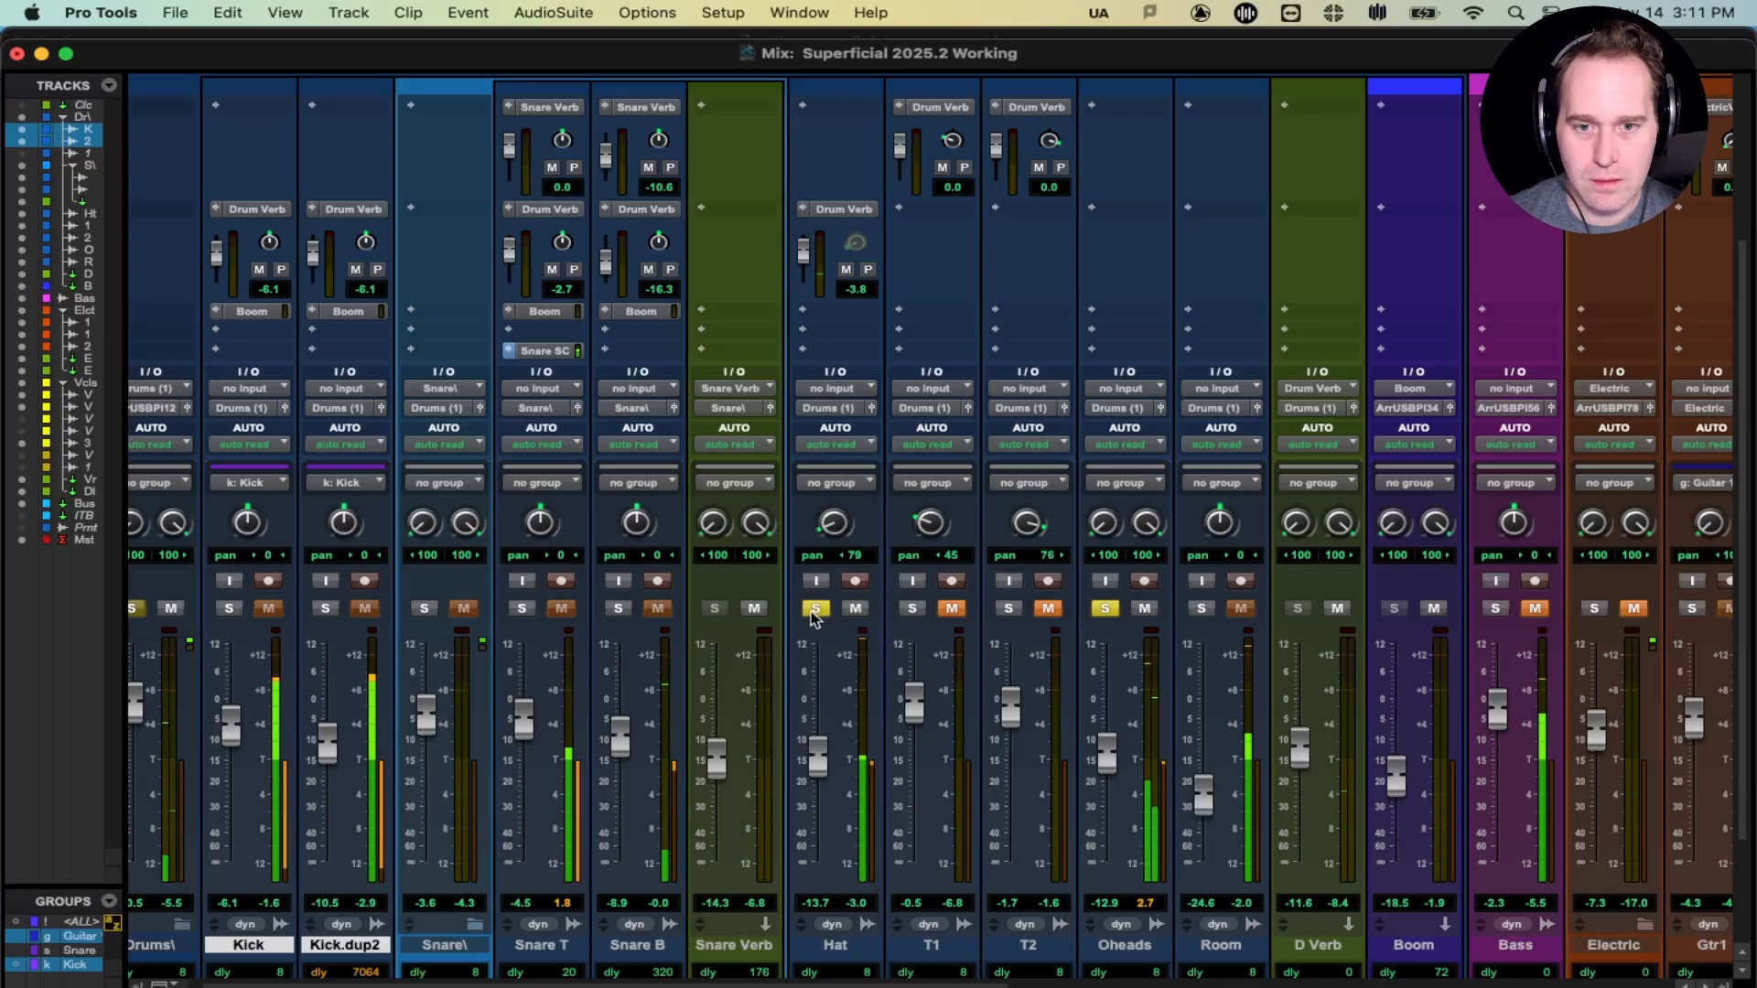
pyautogui.click(811, 611)
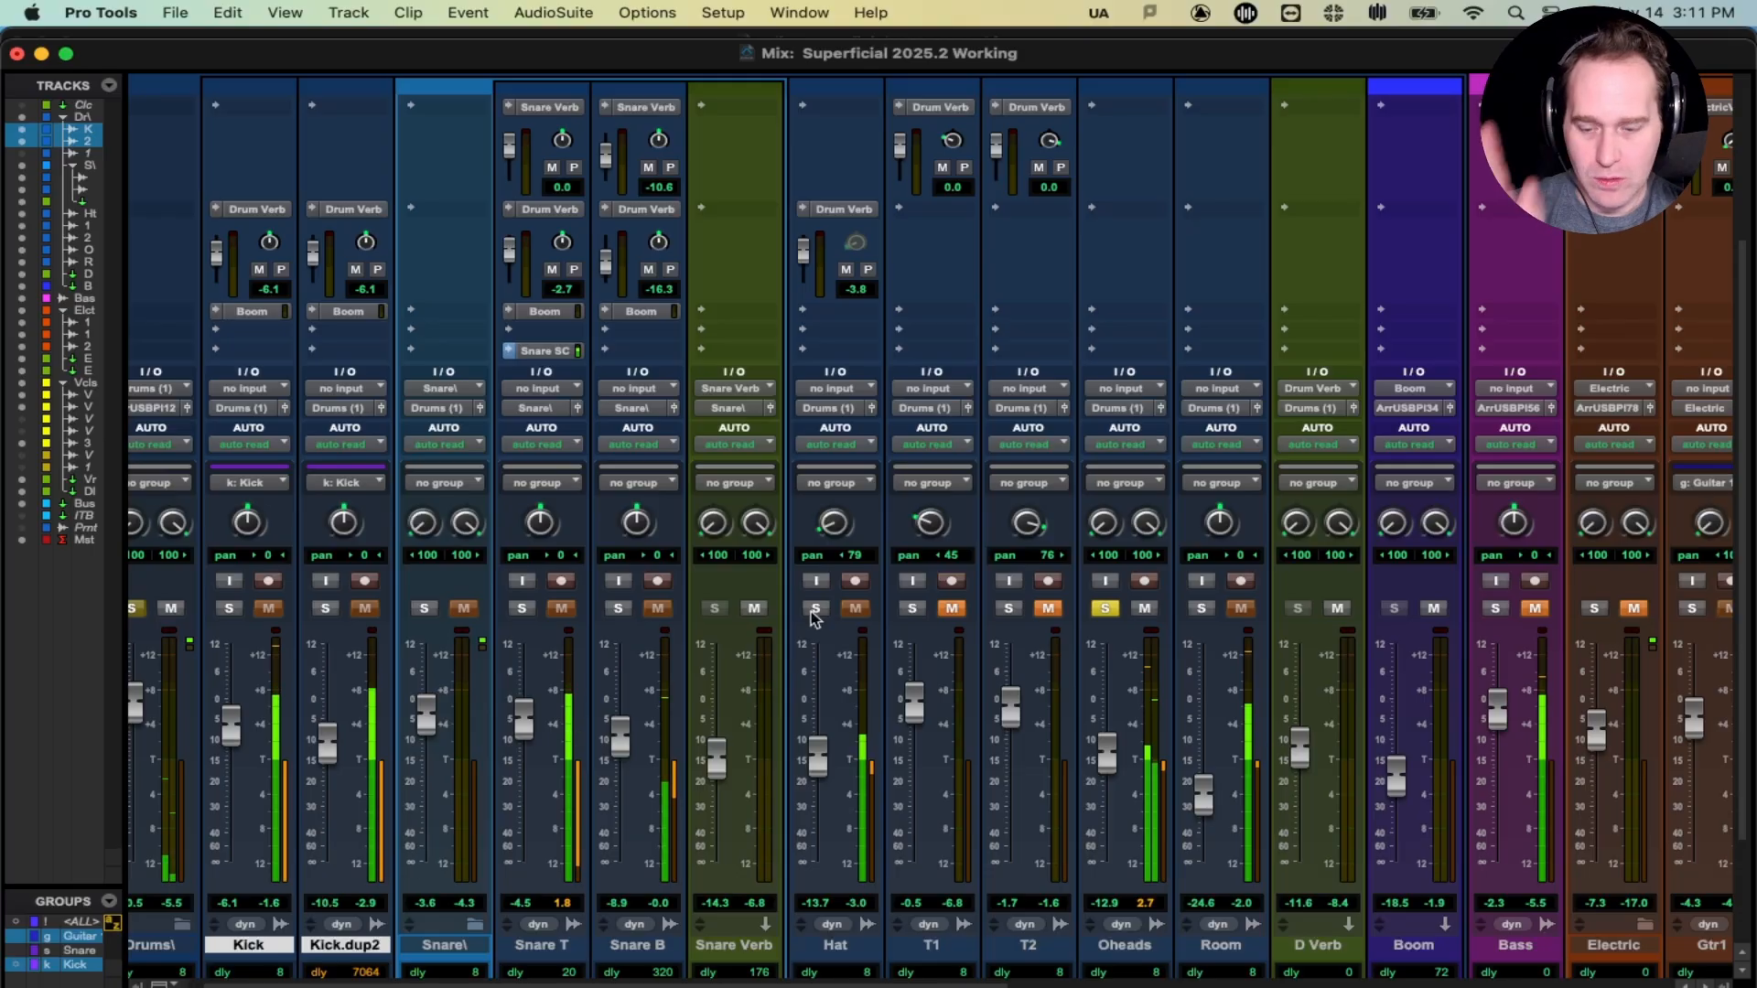
pyautogui.moveTo(832, 520); pyautogui.dragTo(828, 488)
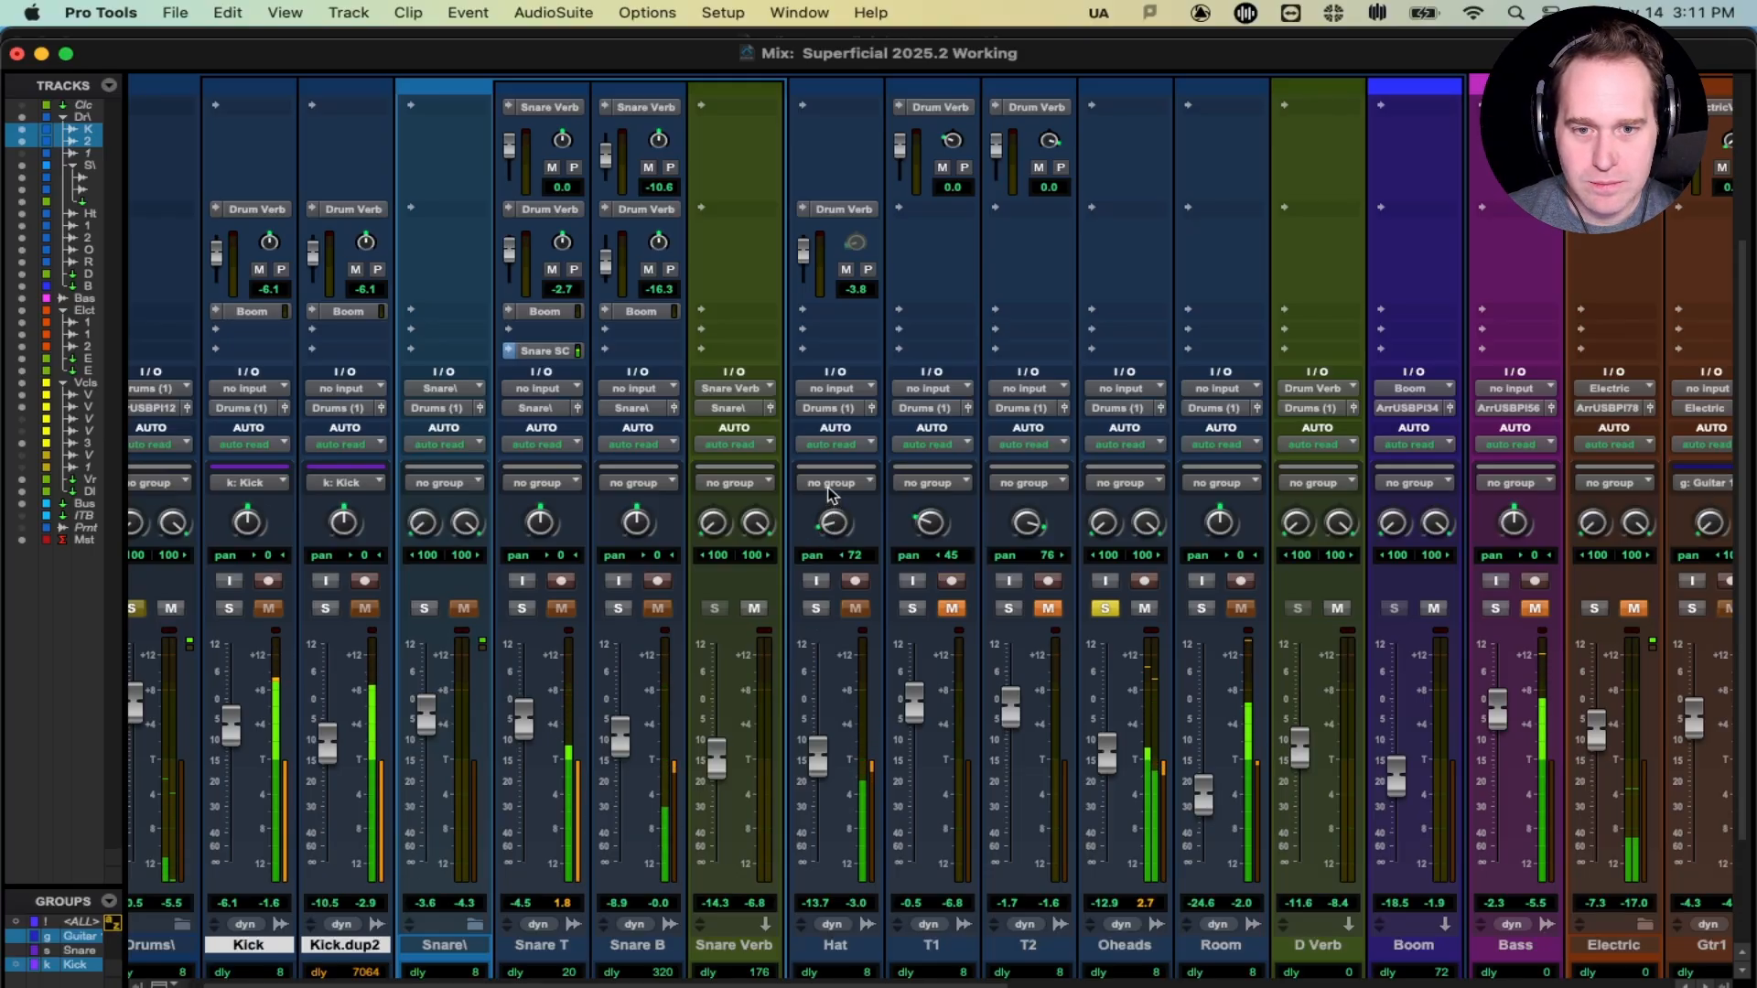
pyautogui.click(815, 609)
pyautogui.moveTo(817, 544); pyautogui.dragTo(830, 523)
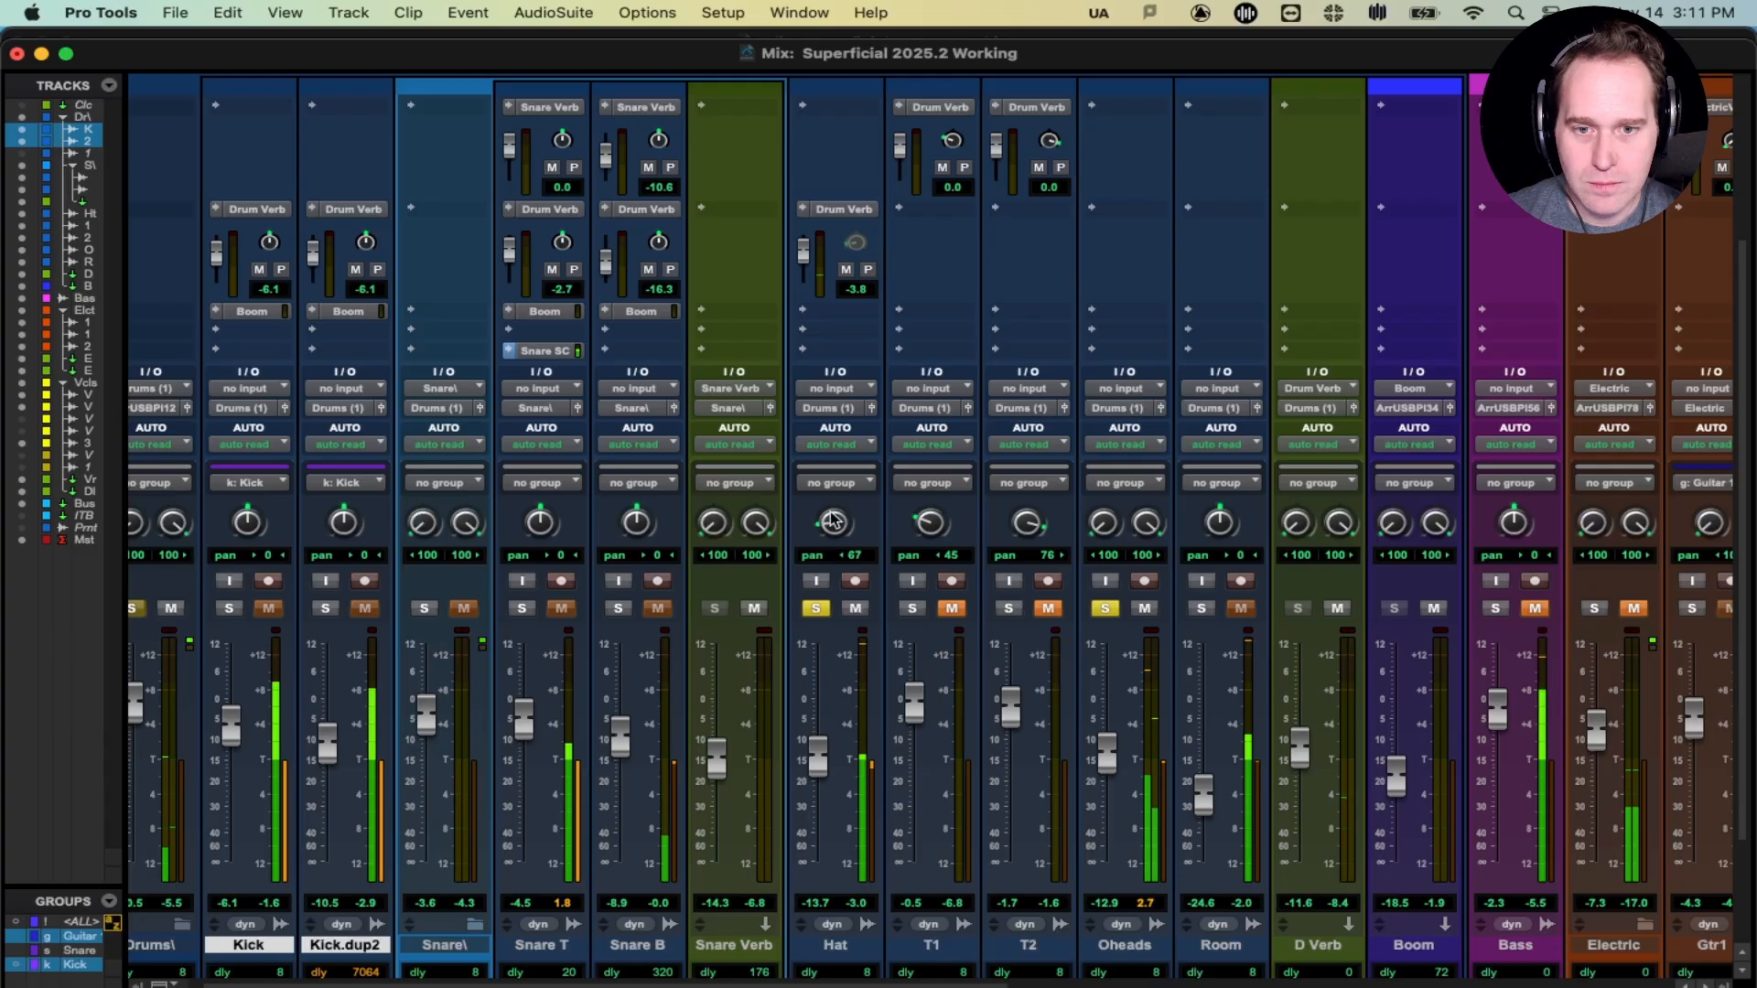
# - Recheck the Hat solo, then take both Oheads and Hat out of solo
pyautogui.click(820, 609)
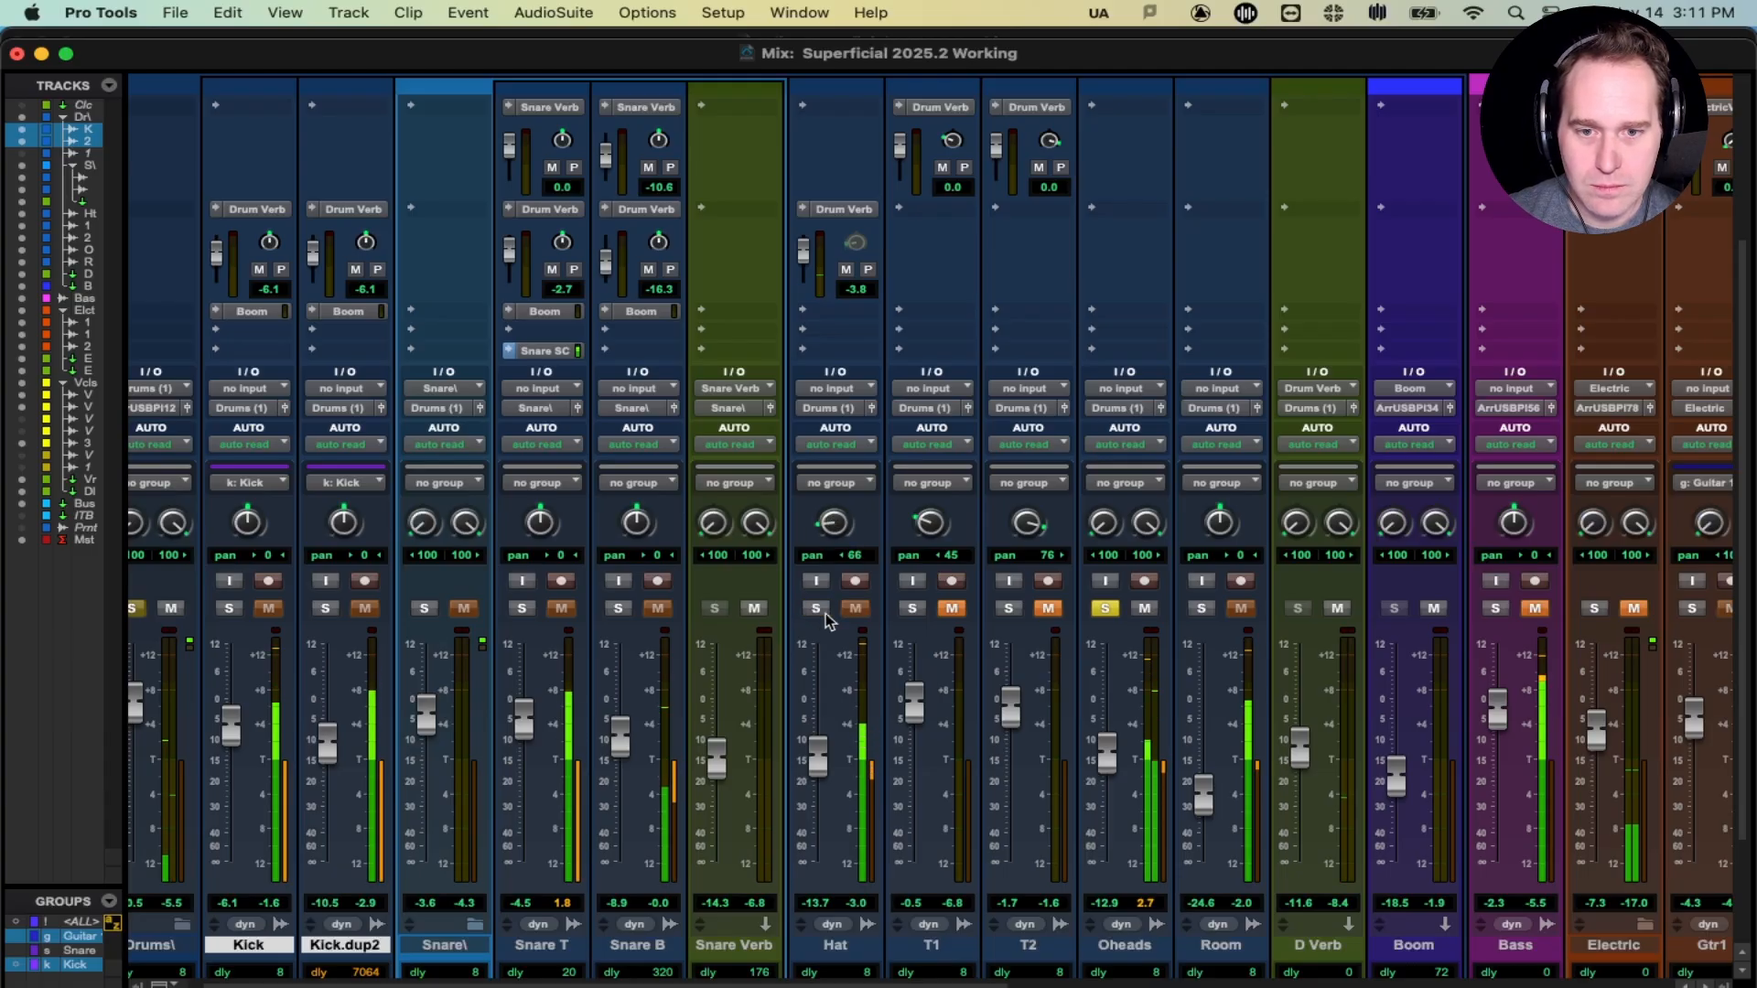
pyautogui.click(817, 609)
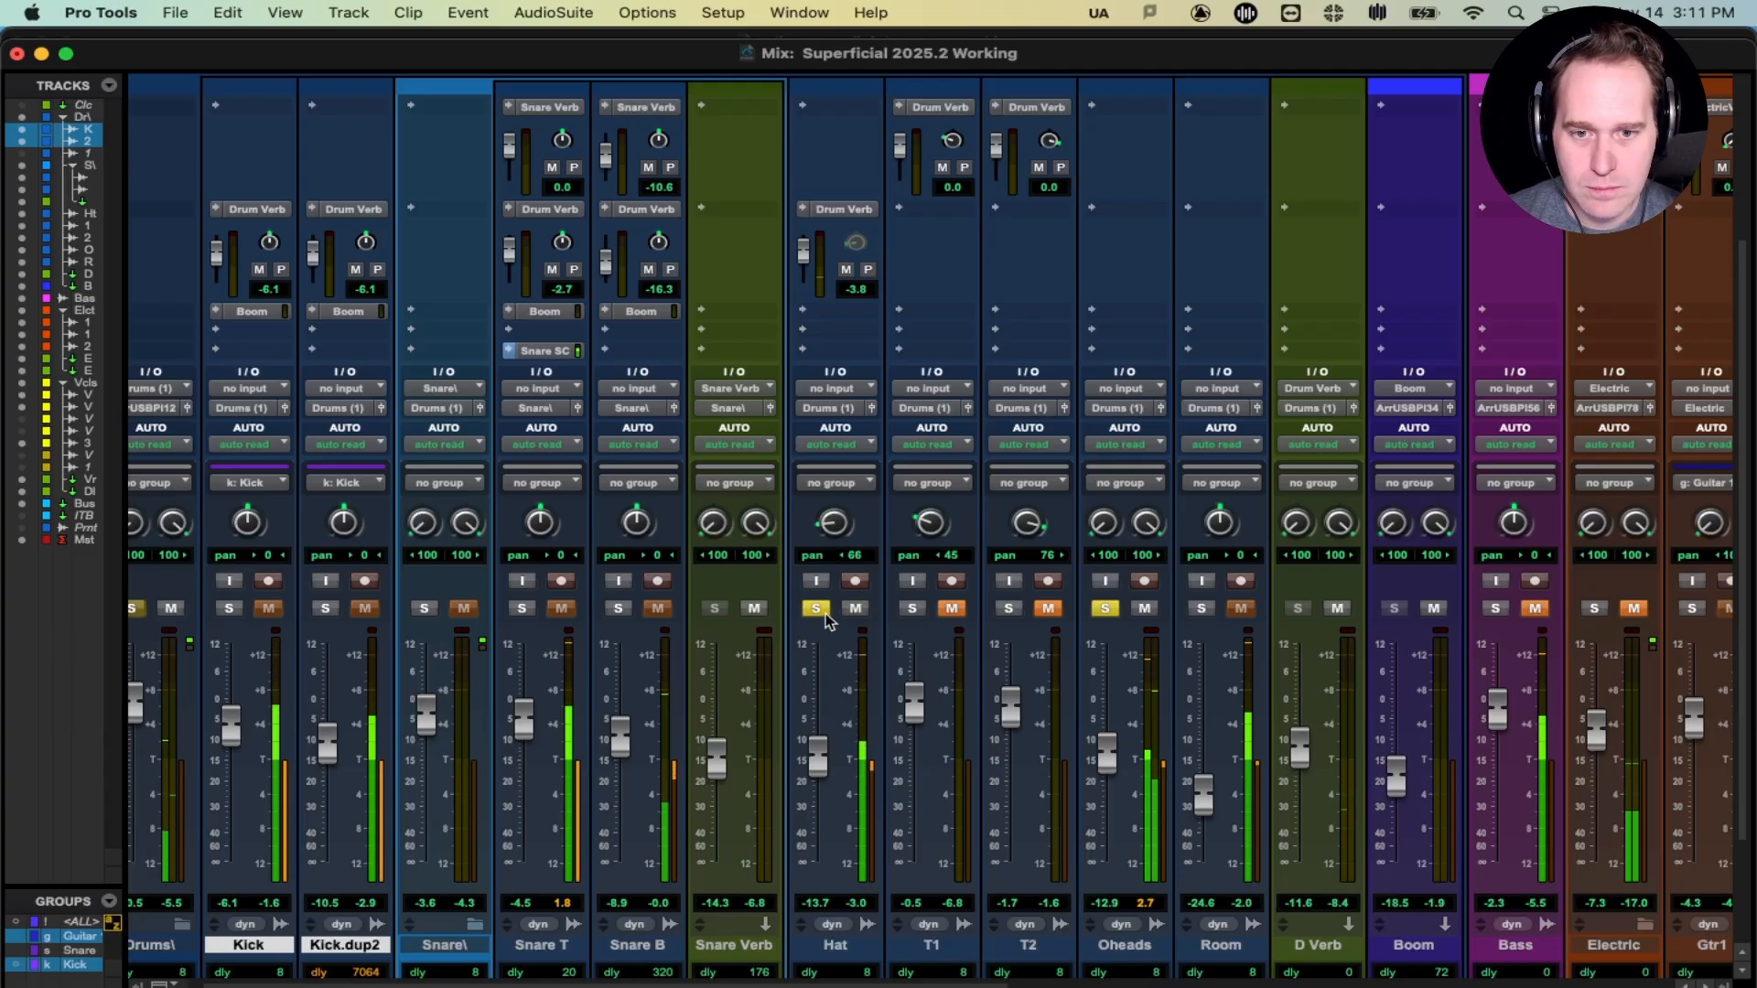
pyautogui.click(1103, 610)
pyautogui.click(816, 609)
# - Set the Hat's Drum Verb send to 0.0 dB
pyautogui.scroll(-2, 848, 745)
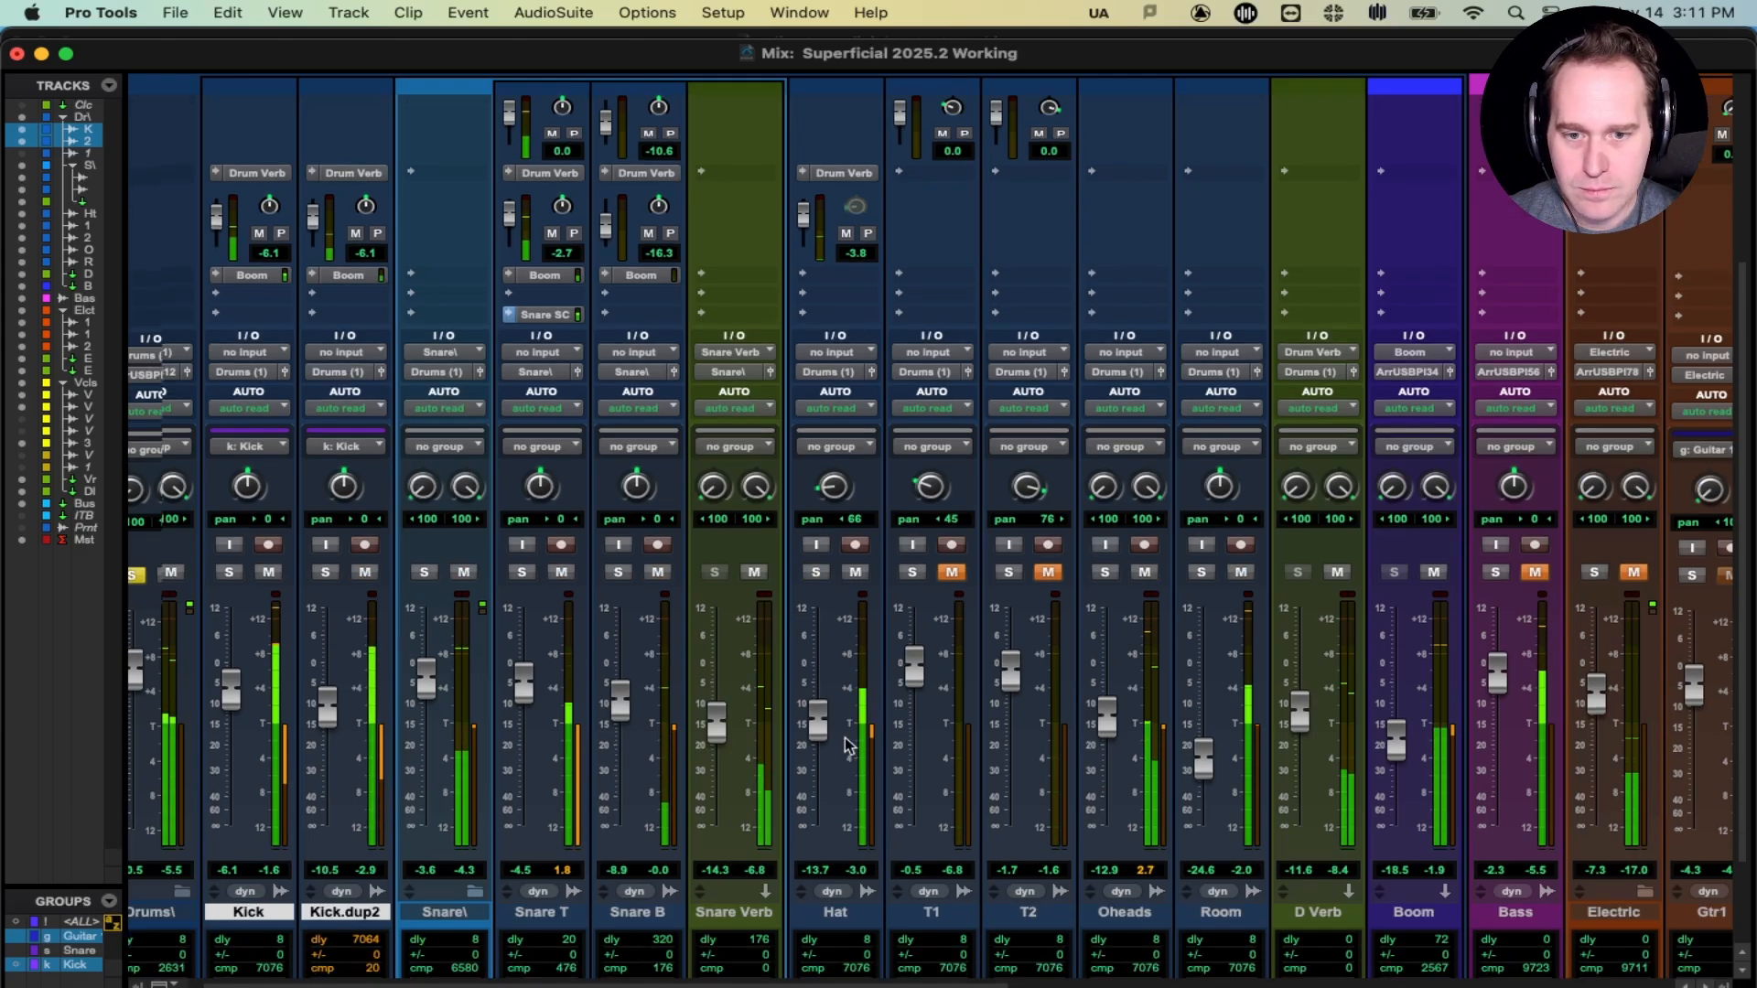
pyautogui.scroll(-1, 848, 746)
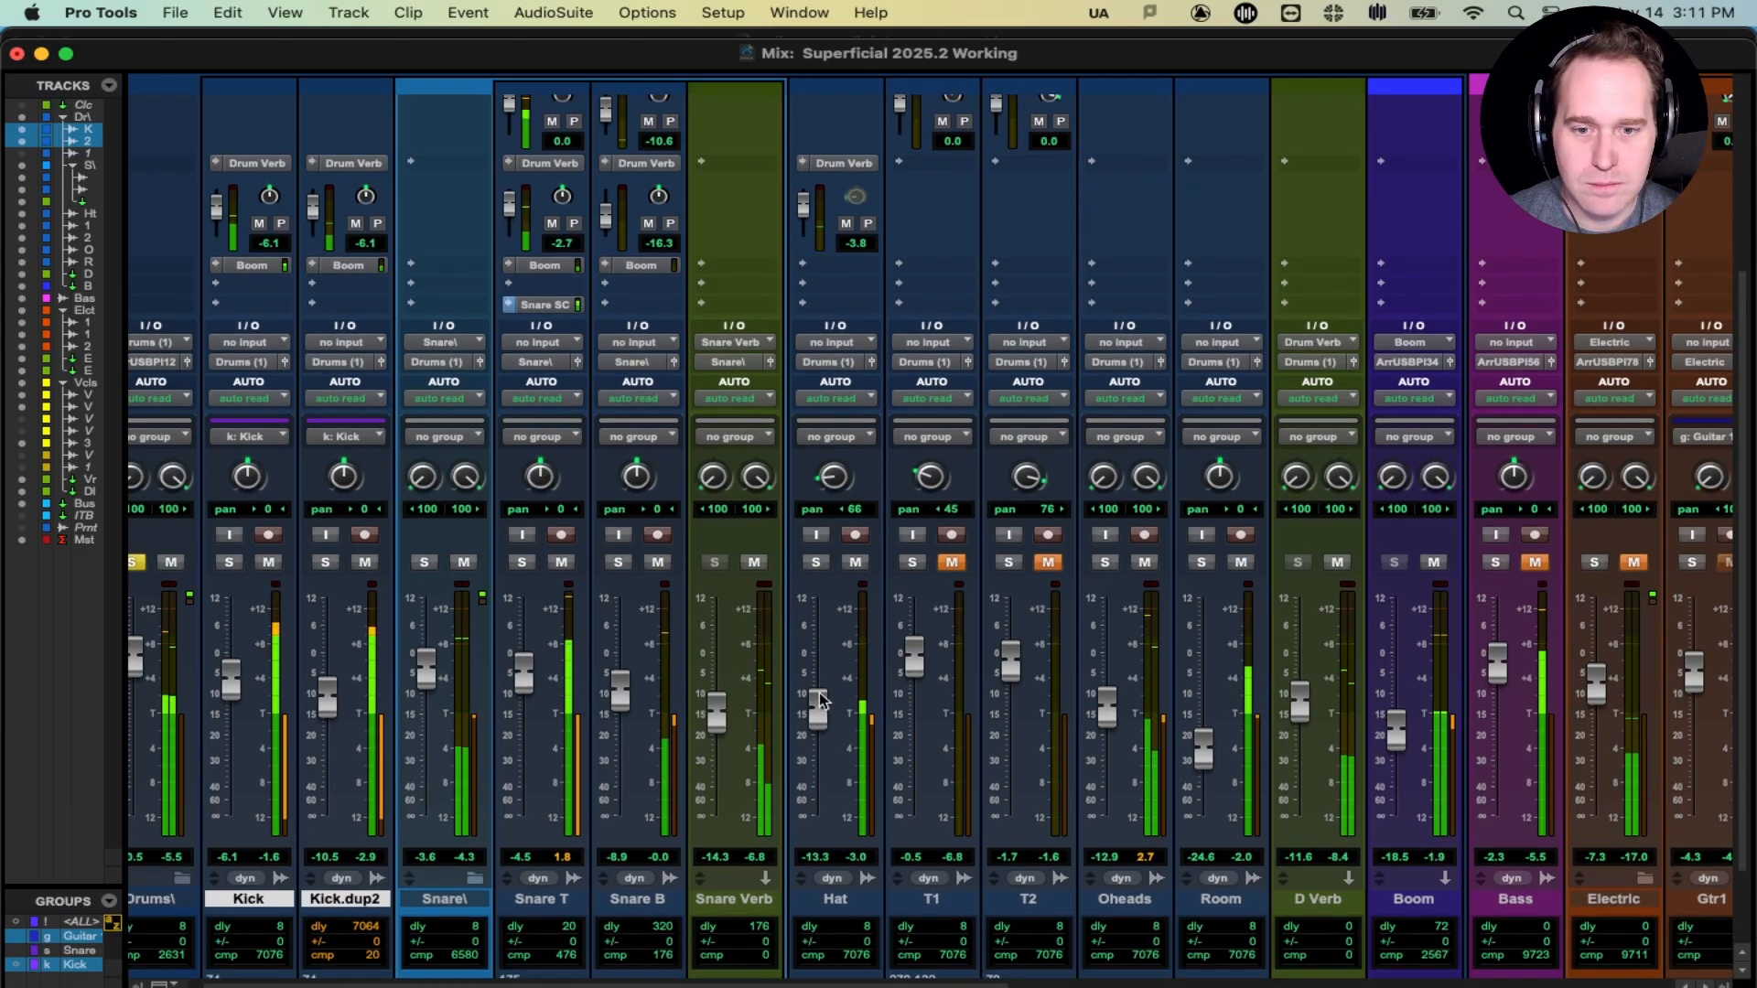
pyautogui.scroll(10, 805, 585)
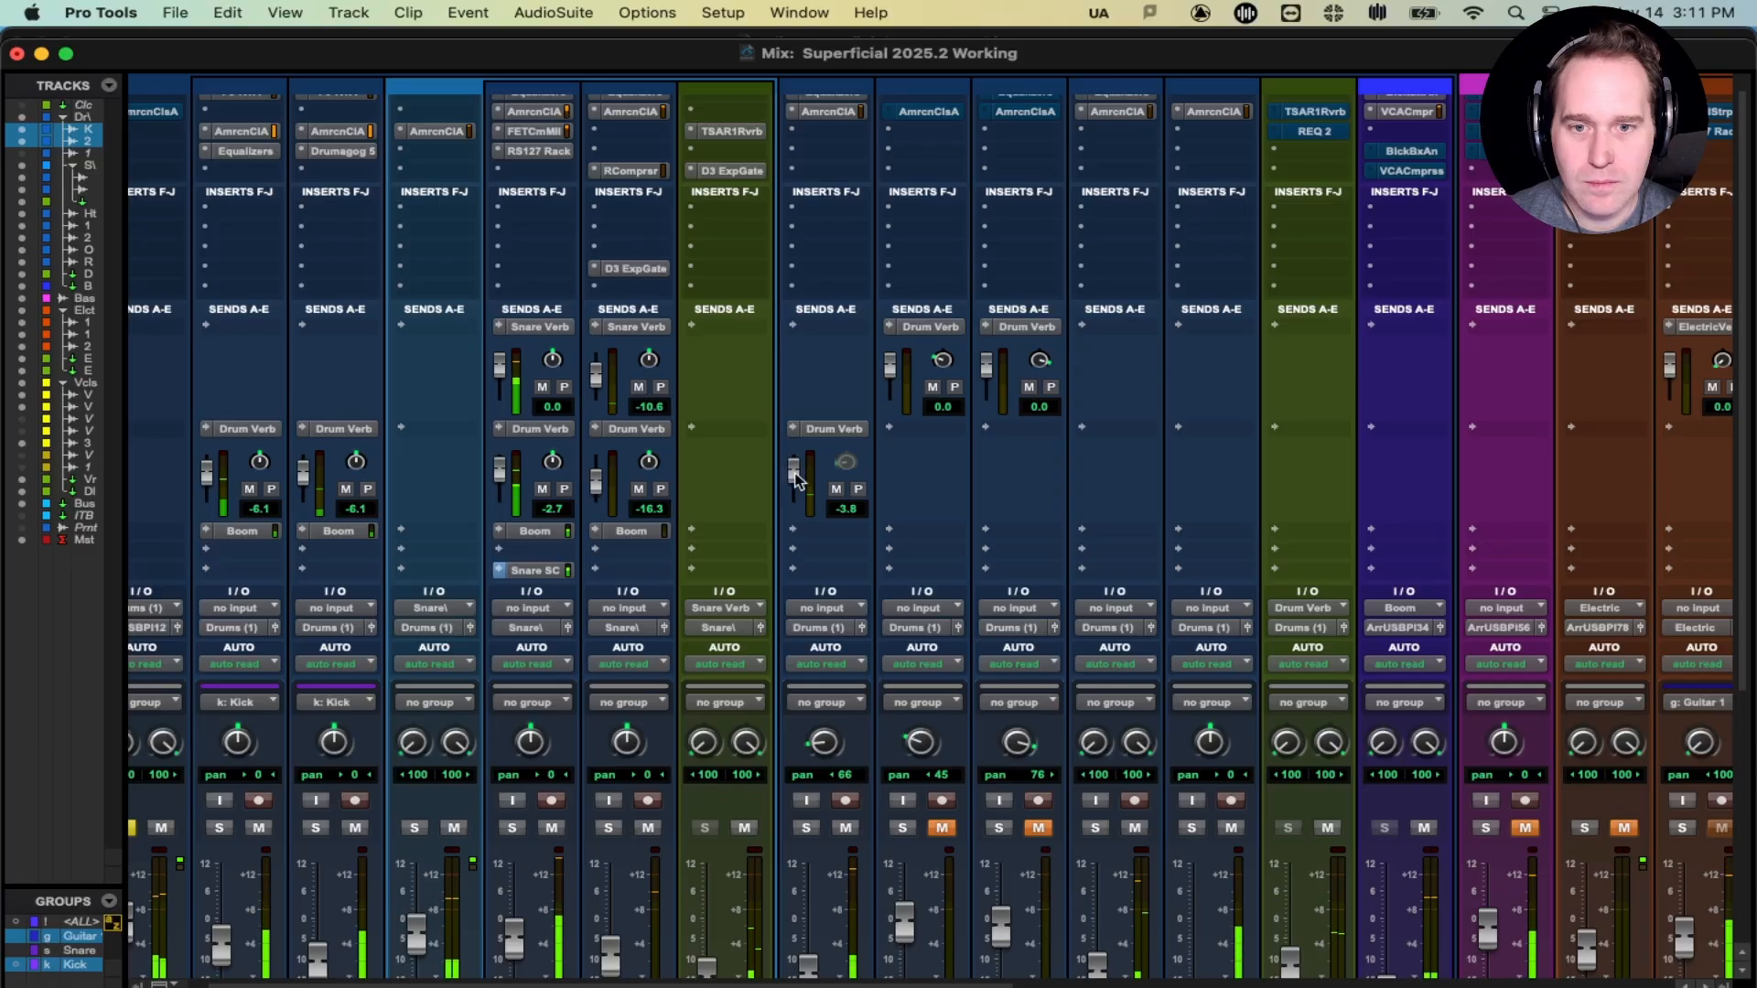
pyautogui.moveTo(796, 478); pyautogui.dragTo(796, 416)
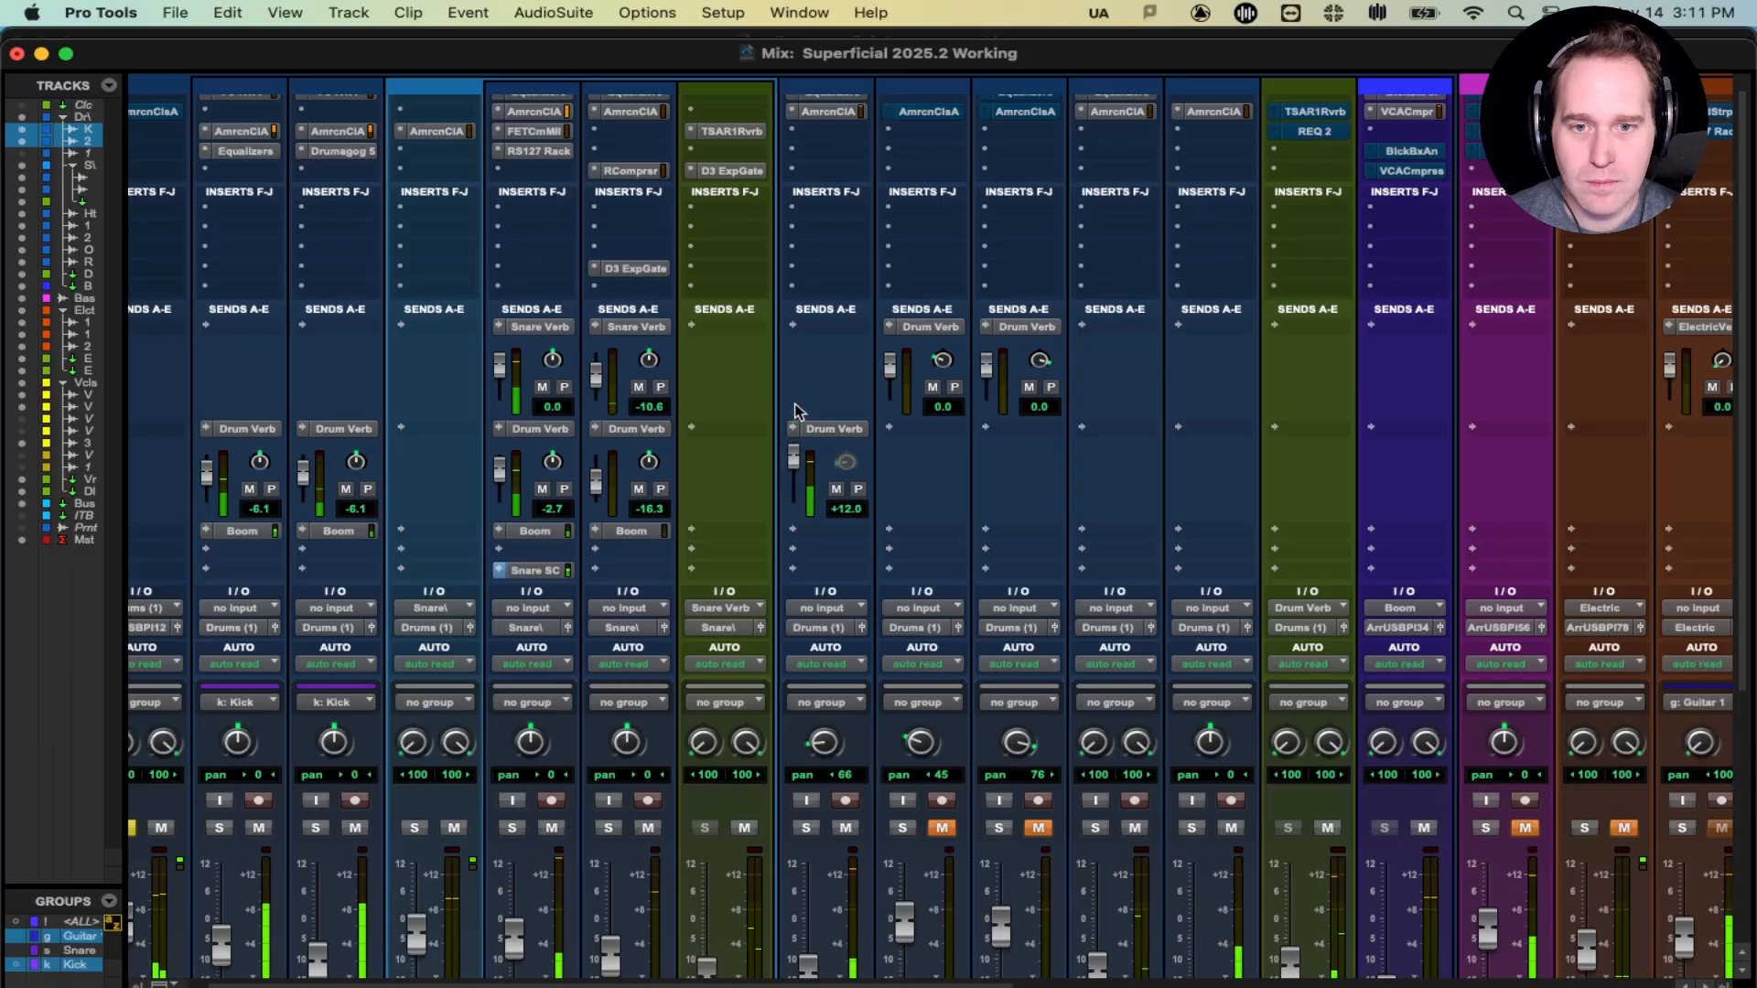
pyautogui.keyDown('alt'); pyautogui.click(794, 461); pyautogui.keyUp('alt')
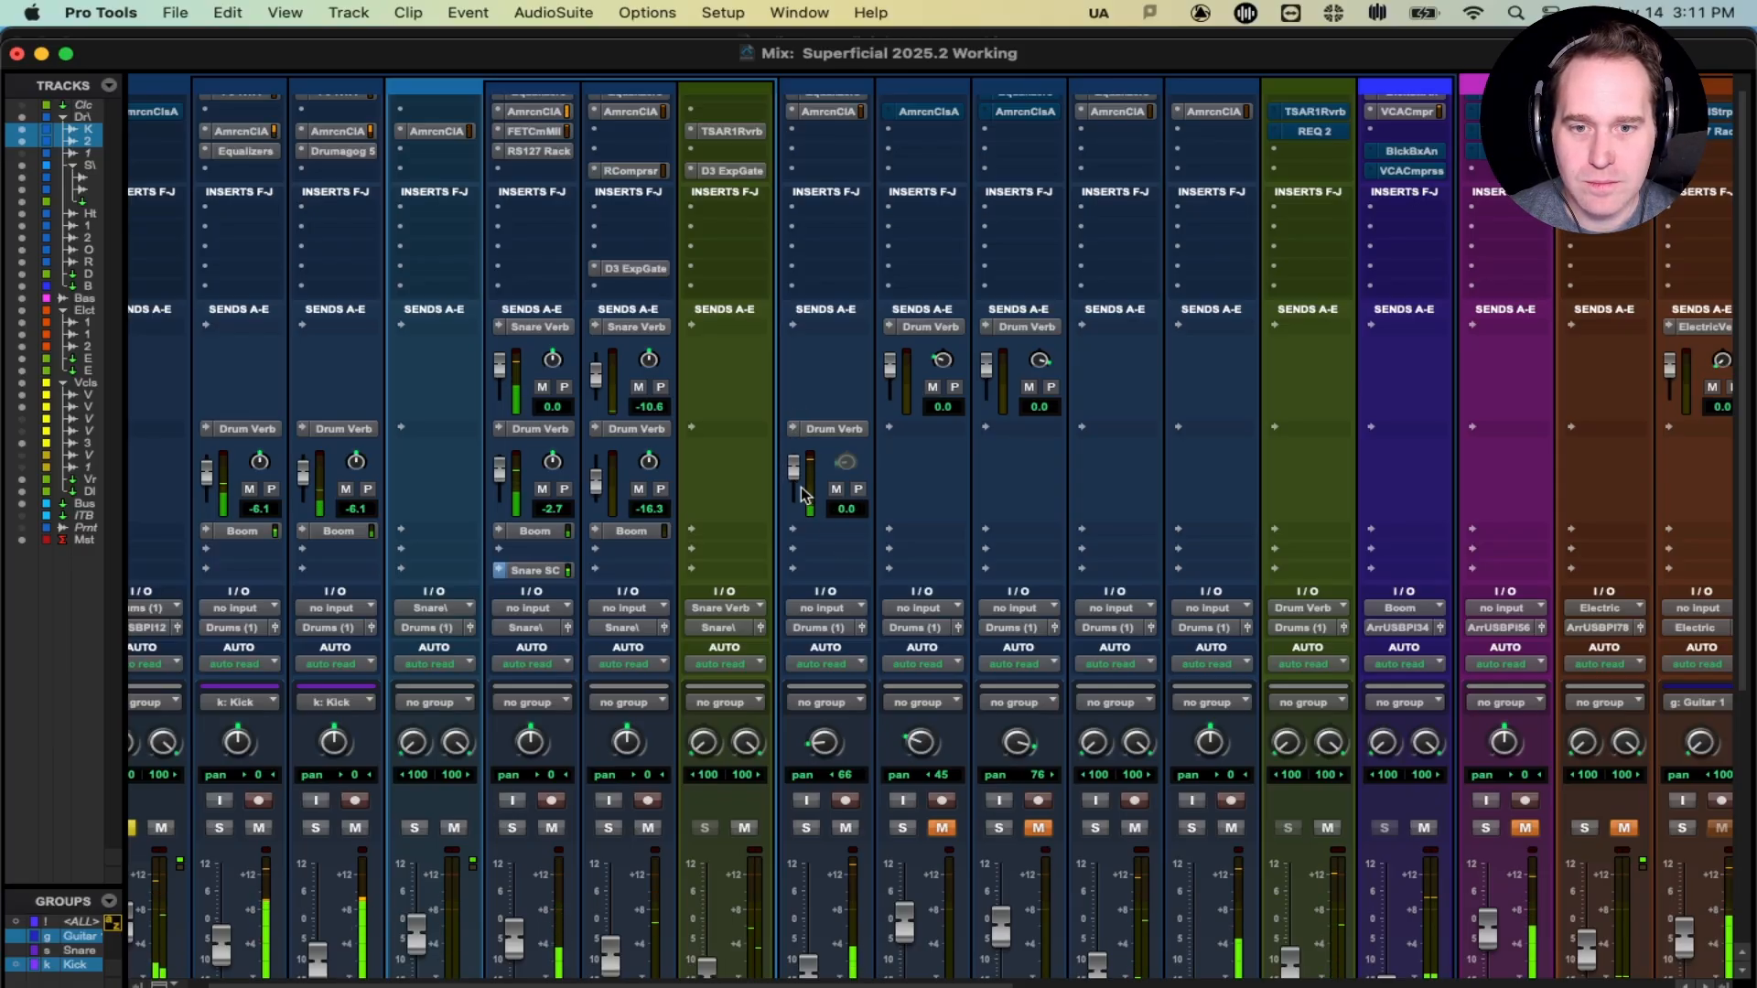
# - Lower the Hat fader to -14.6 dB and switch away from Pro Tools
pyautogui.scroll(-10, 801, 494)
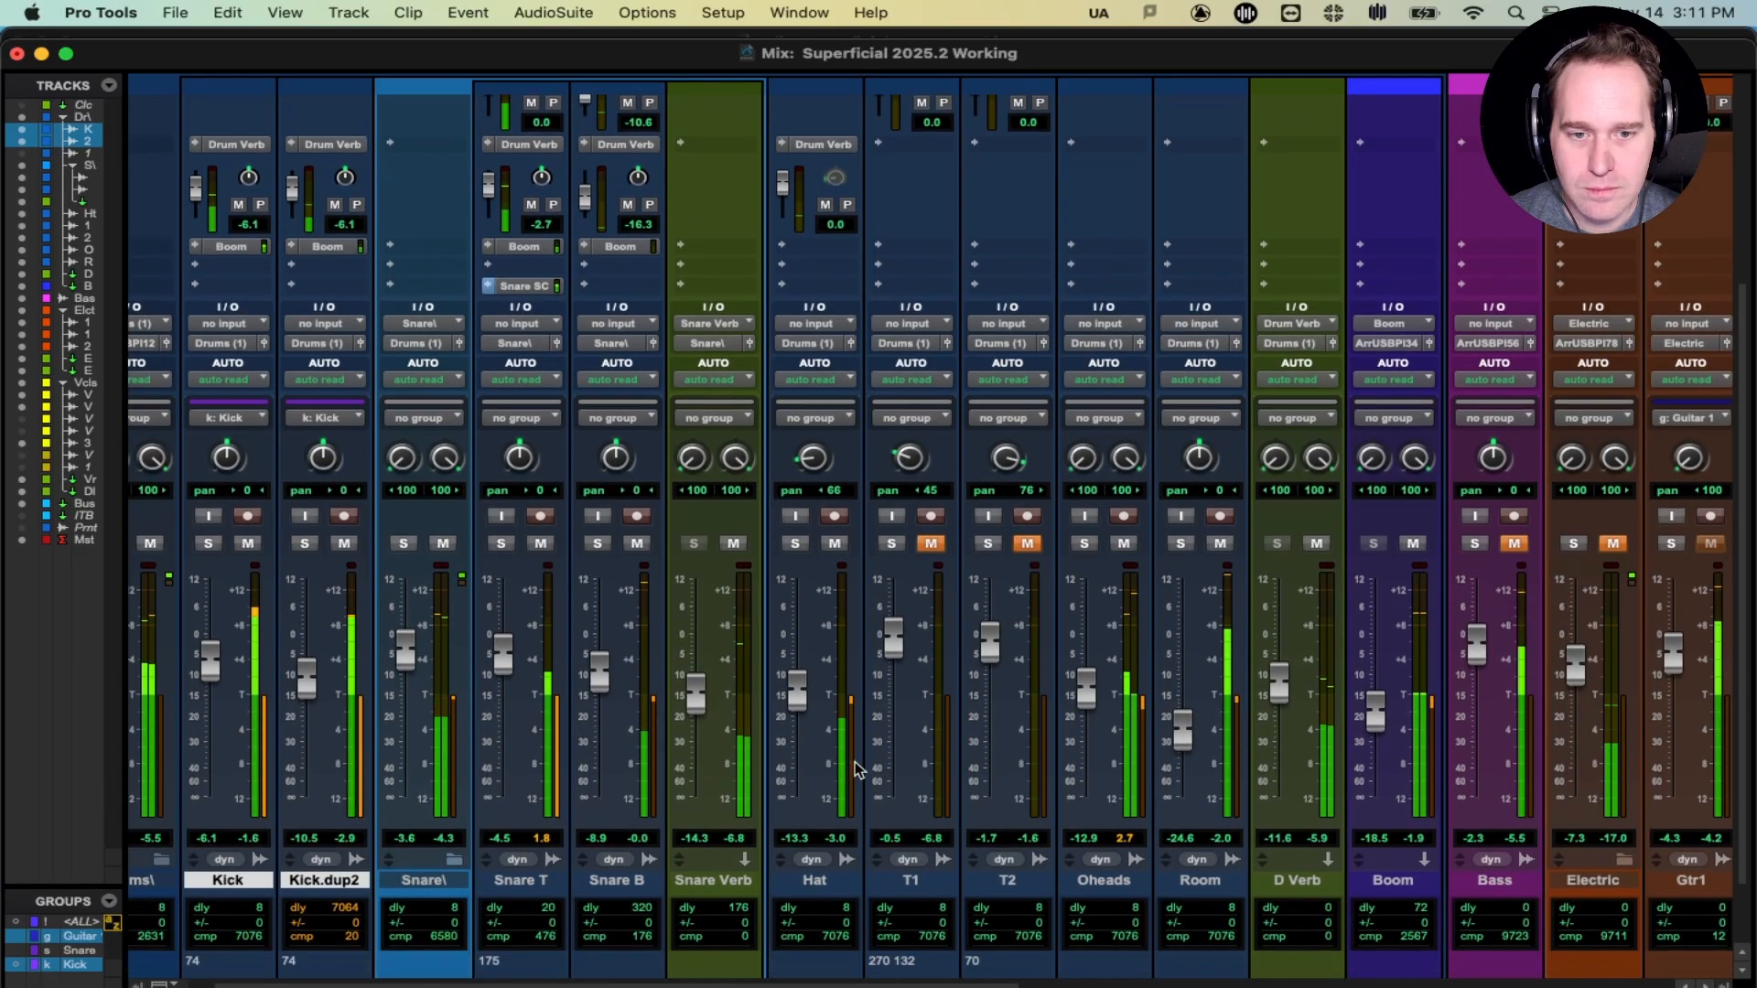
pyautogui.moveTo(798, 693); pyautogui.dragTo(797, 698)
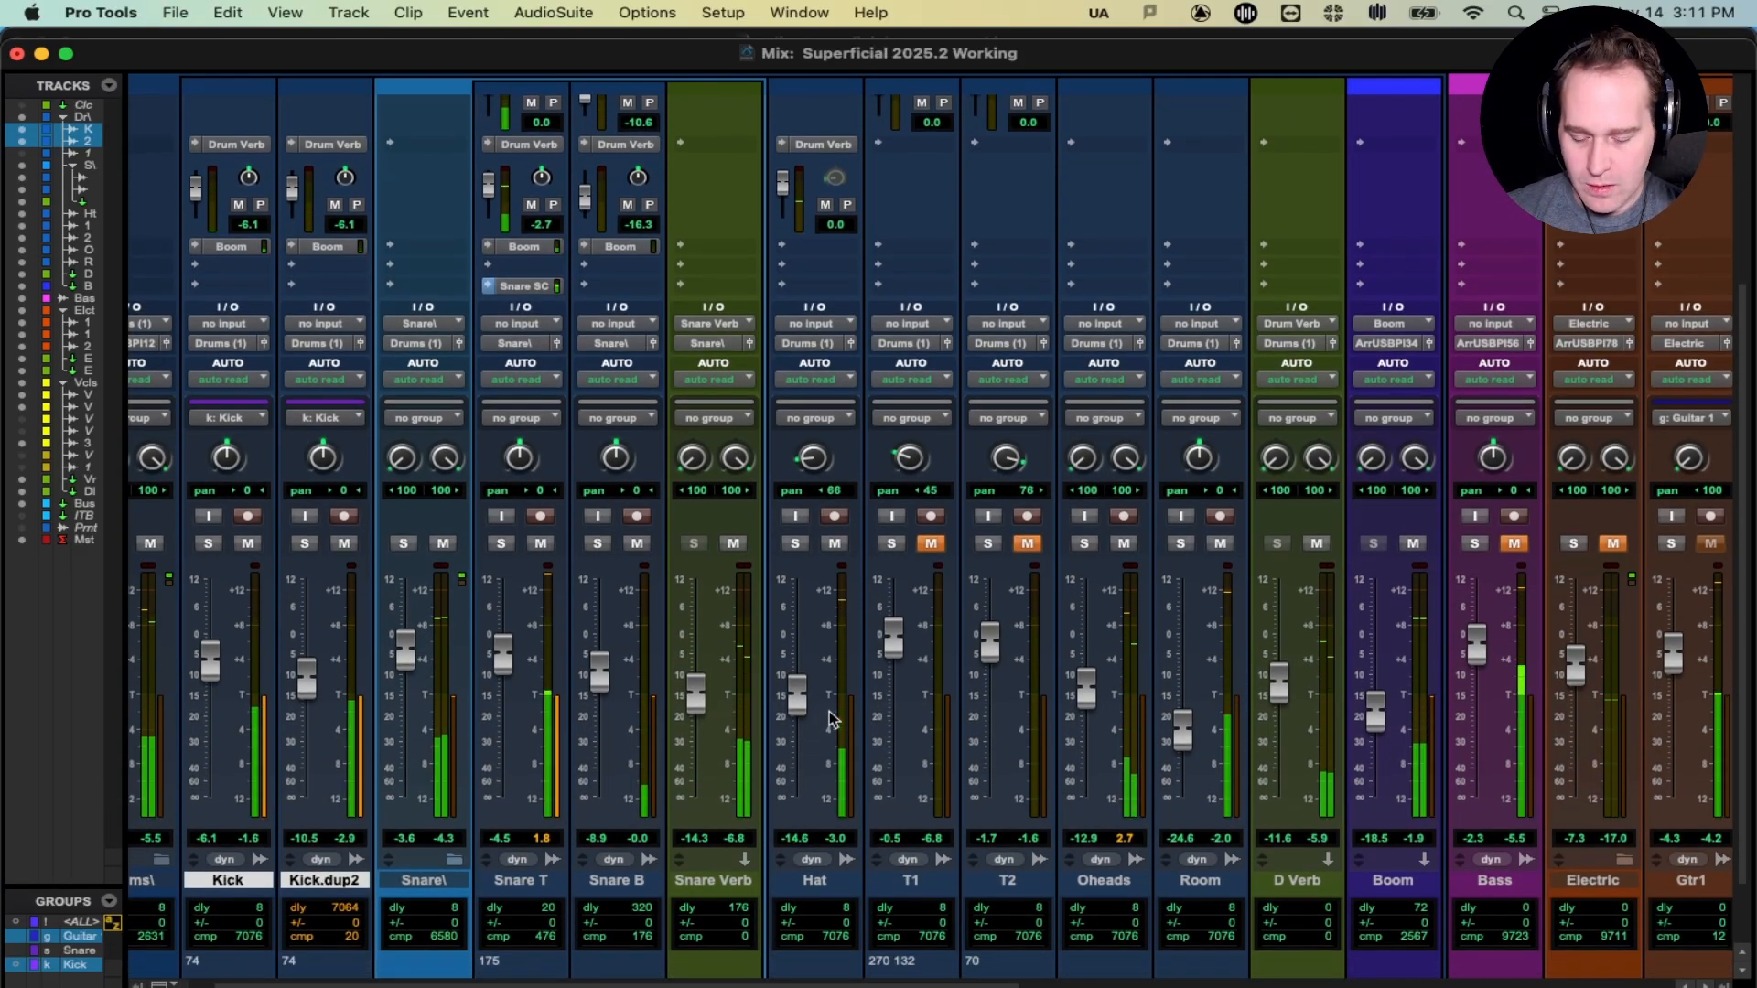
pyautogui.scroll(10, 841, 454)
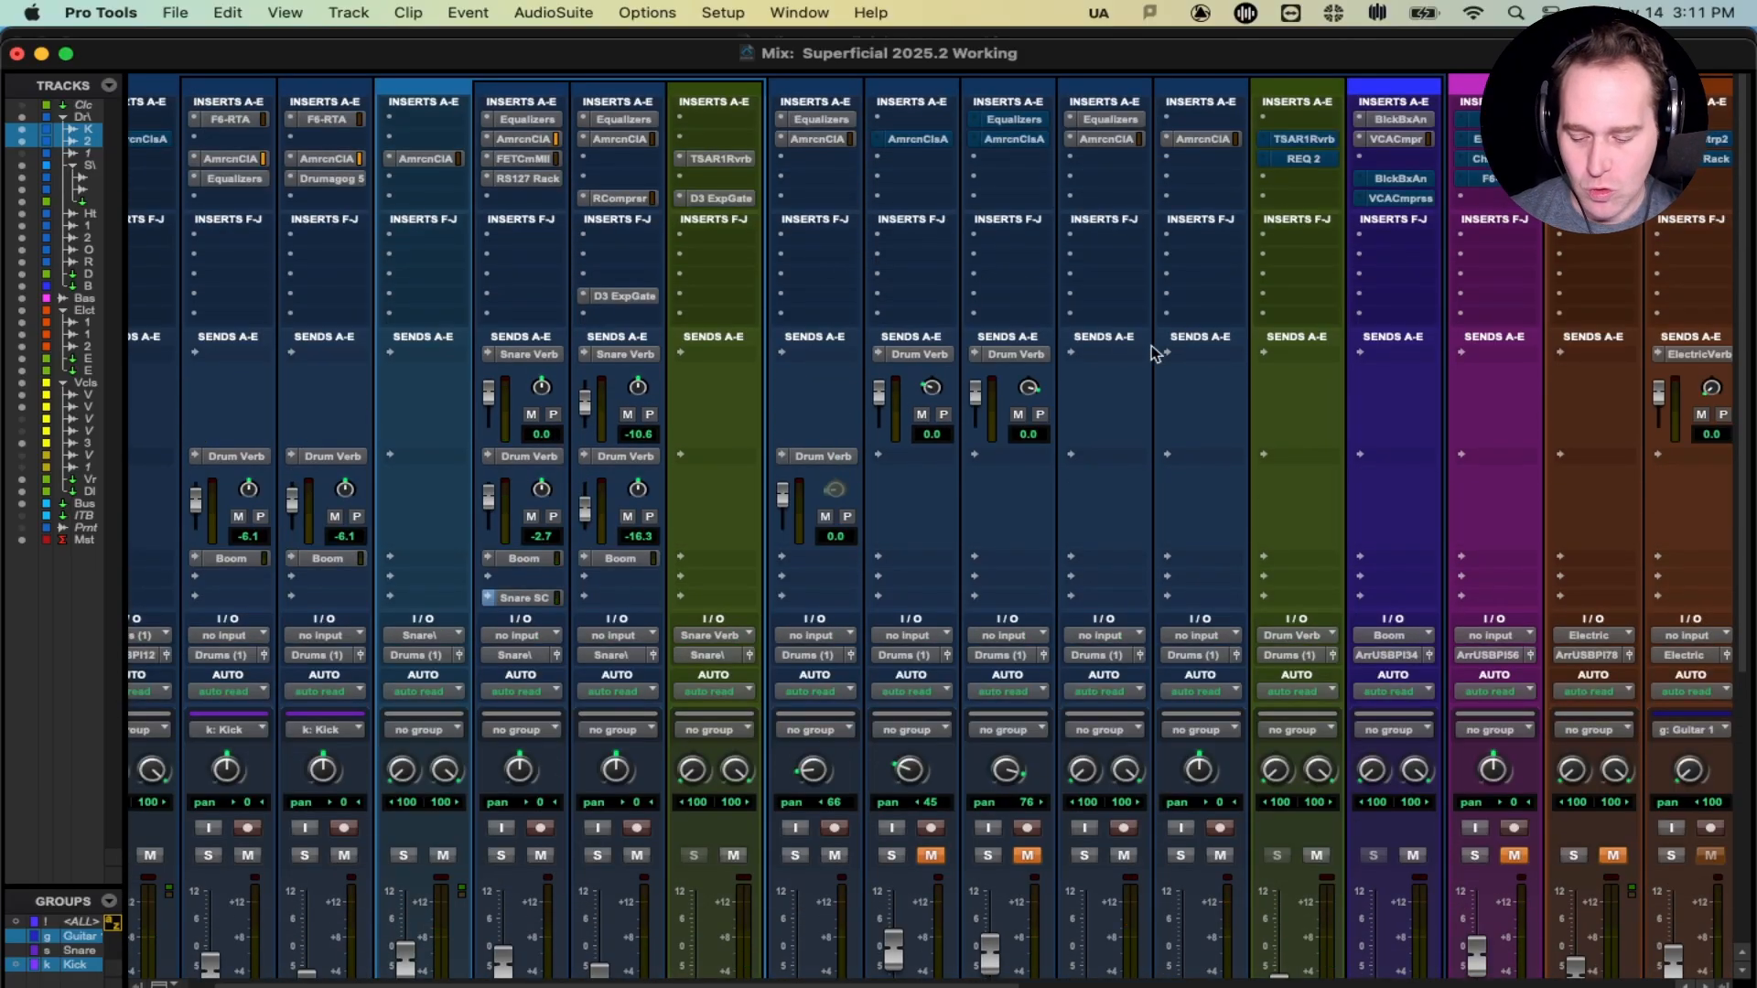
pyautogui.press('super+Tab')
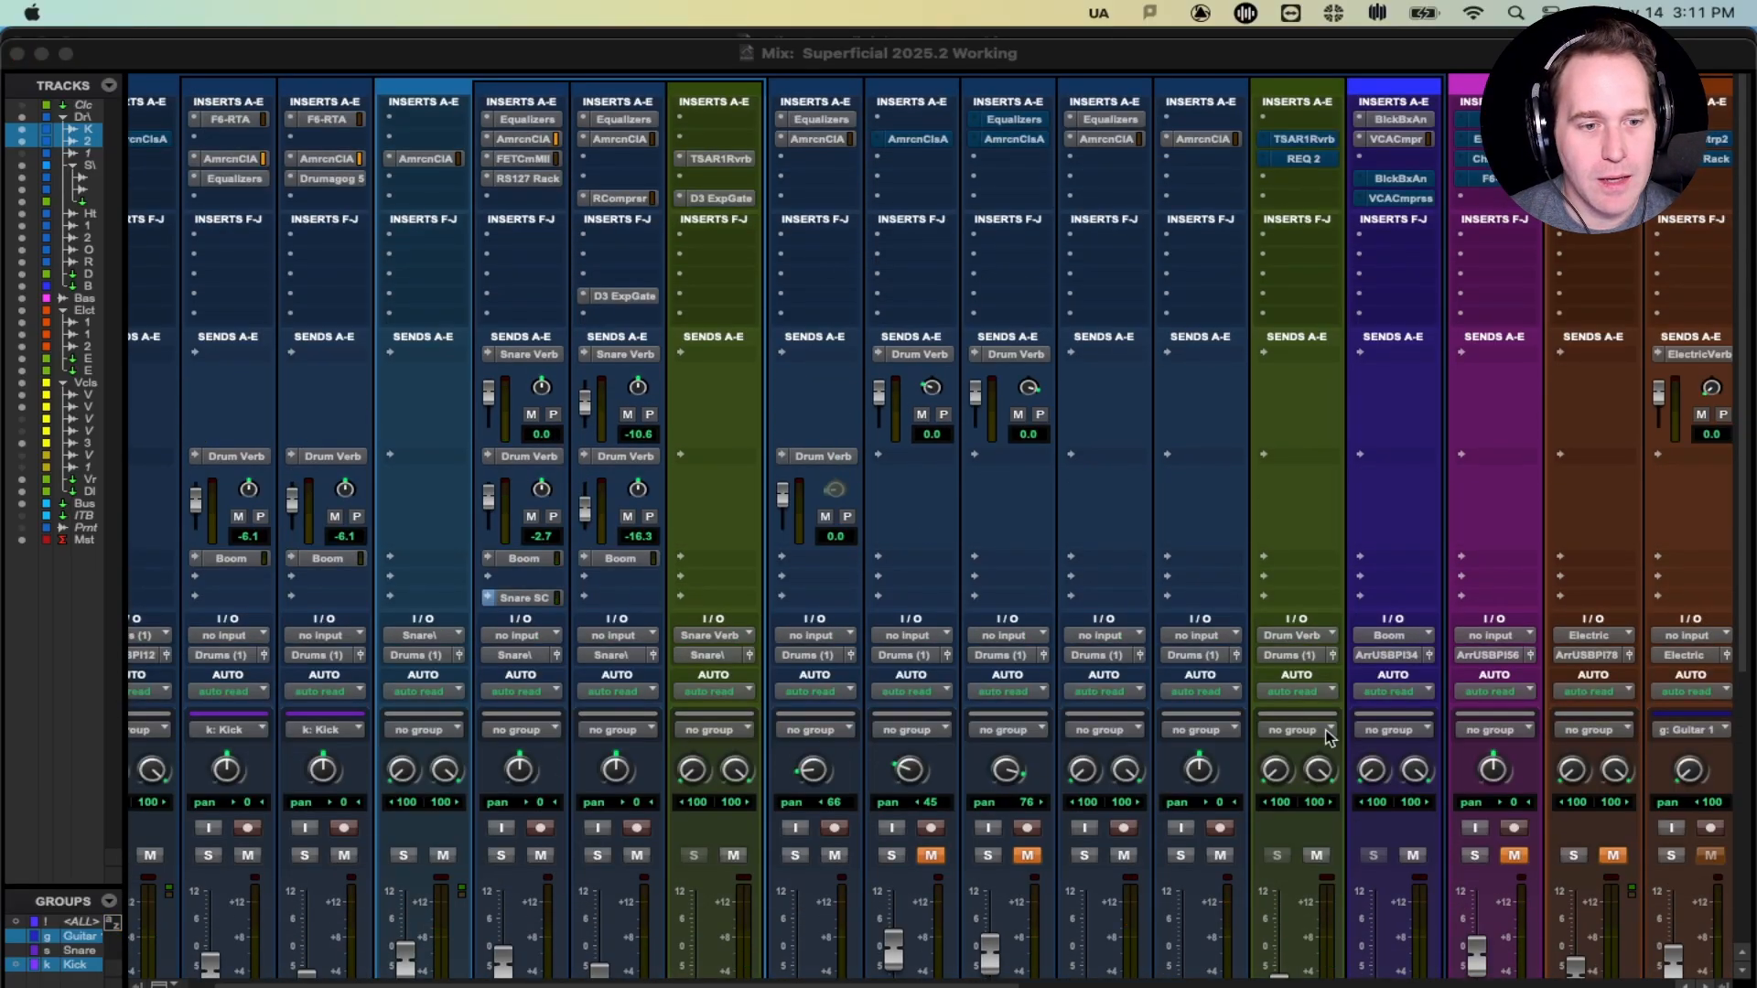